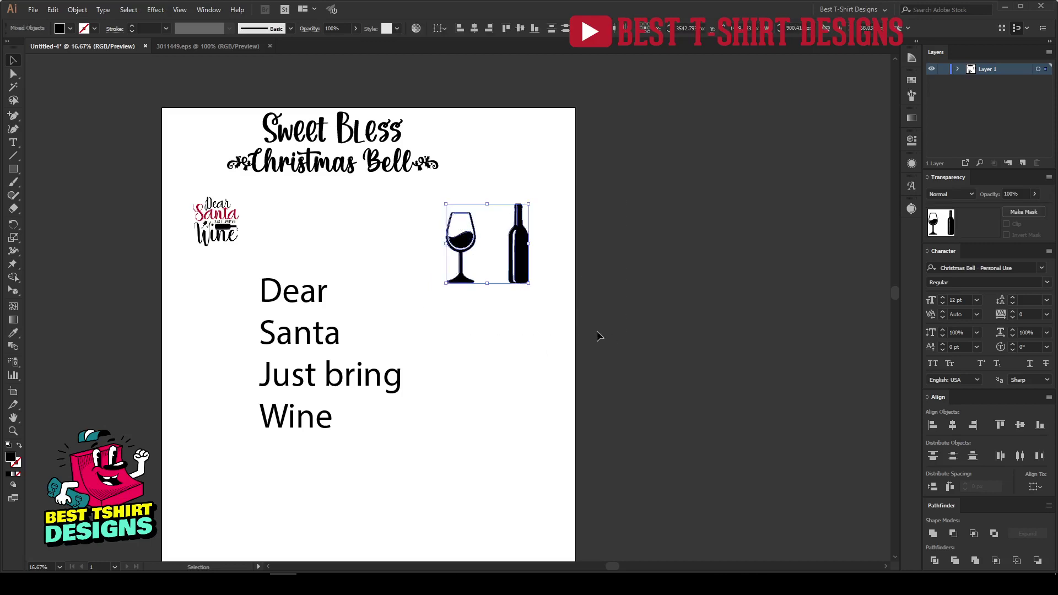
# Step: Reposition the two font sample lines, Sweet Bless and Christmas Bell, slightly lower and nearer the artboard's centre
pyautogui.click(583, 330)
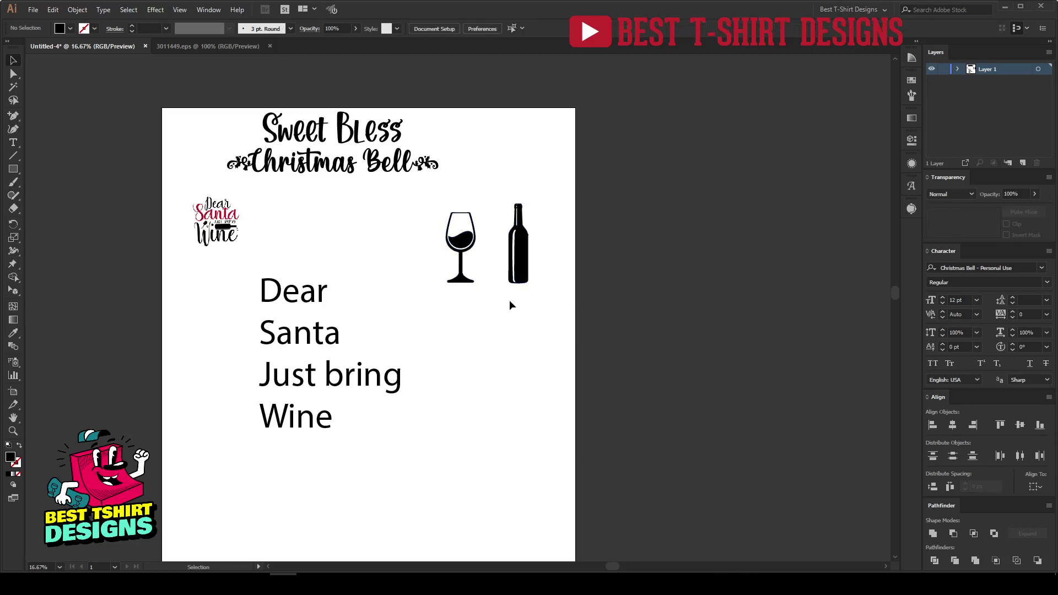
pyautogui.moveTo(505, 338); pyautogui.dragTo(567, 322)
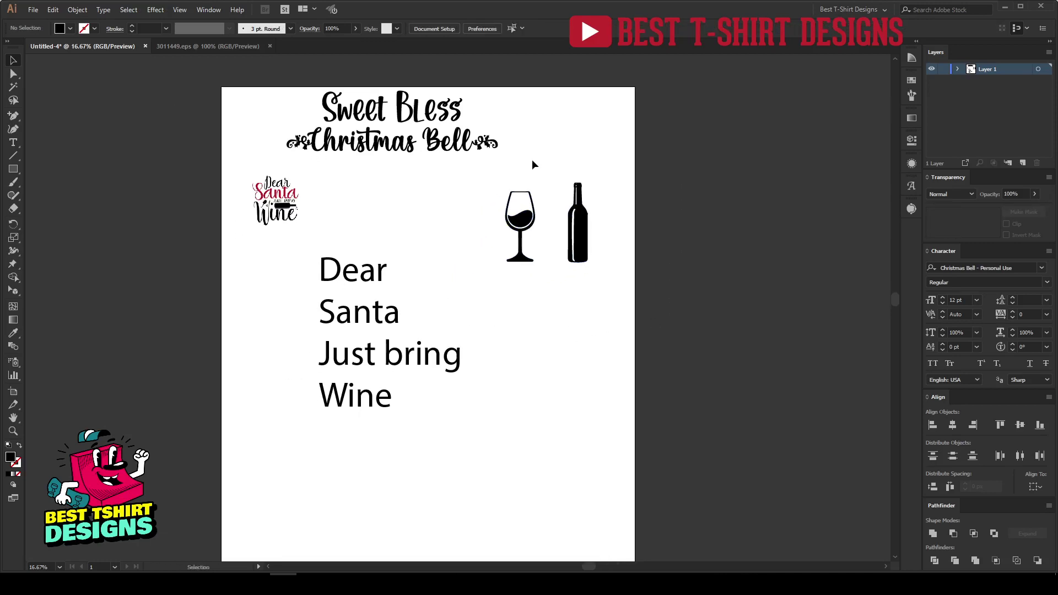
pyautogui.click(408, 148)
pyautogui.moveTo(408, 147); pyautogui.dragTo(427, 159)
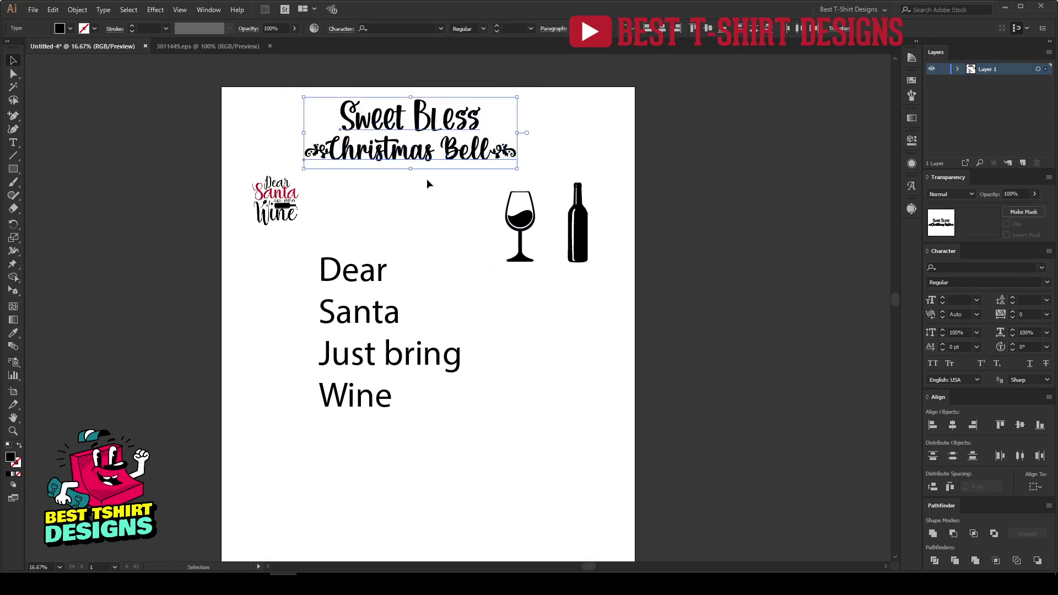
pyautogui.click(427, 179)
# Step: Examine the four-line Dear Santa Just bring Wine text and the small reference design close up
pyautogui.moveTo(462, 495); pyautogui.dragTo(283, 260)
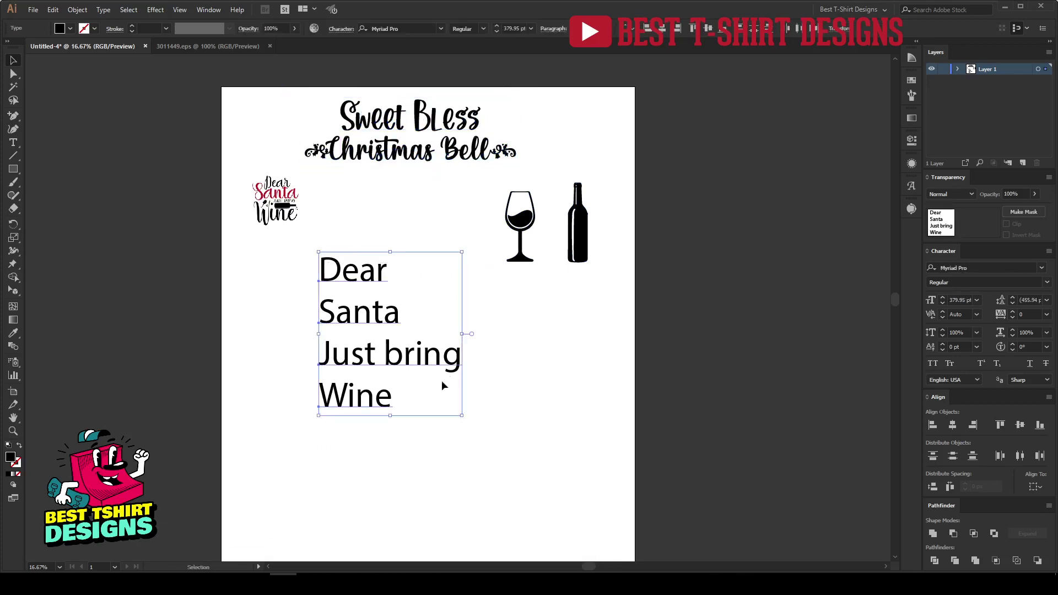
pyautogui.click(570, 431)
pyautogui.scroll(3, 261, 174)
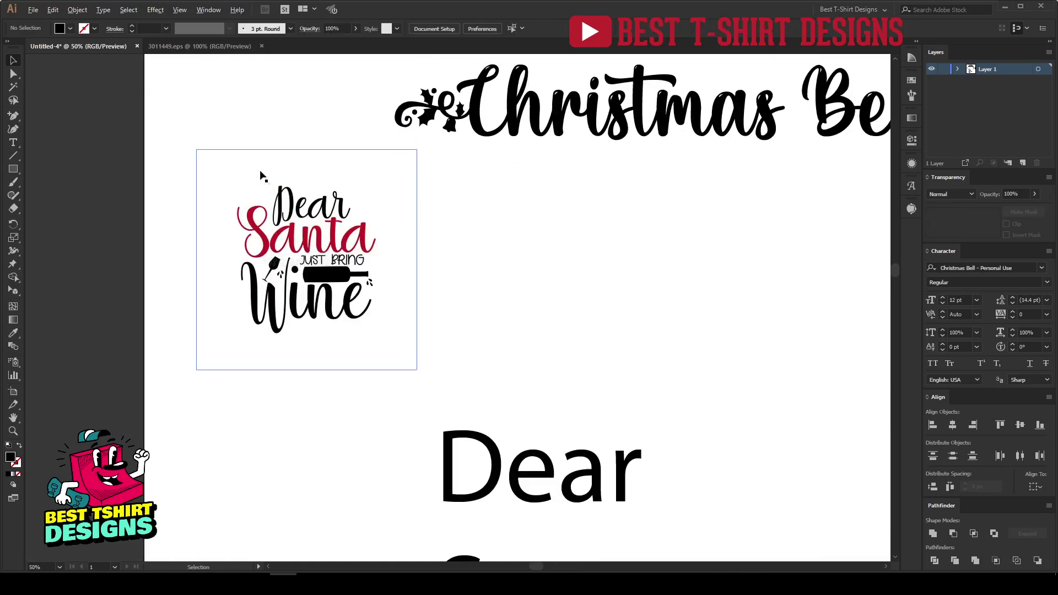
pyautogui.scroll(-2, 236, 140)
pyautogui.scroll(-2, 647, 361)
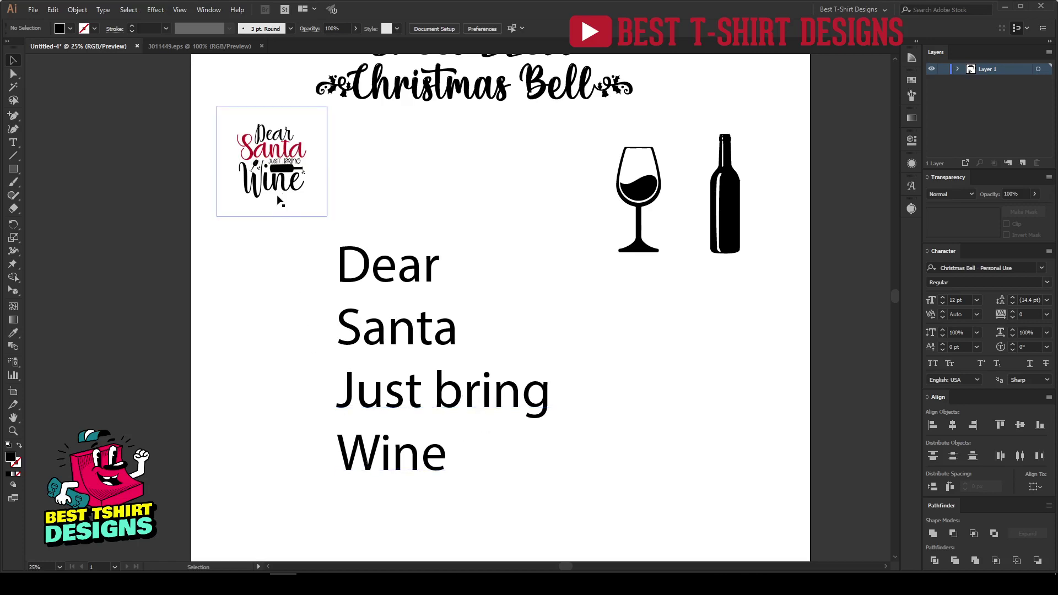
# Step: Switch to the browser and look through the image results for "dear santa just bring wine" as design inspiration
pyautogui.hotkey('alt', 'Tab')
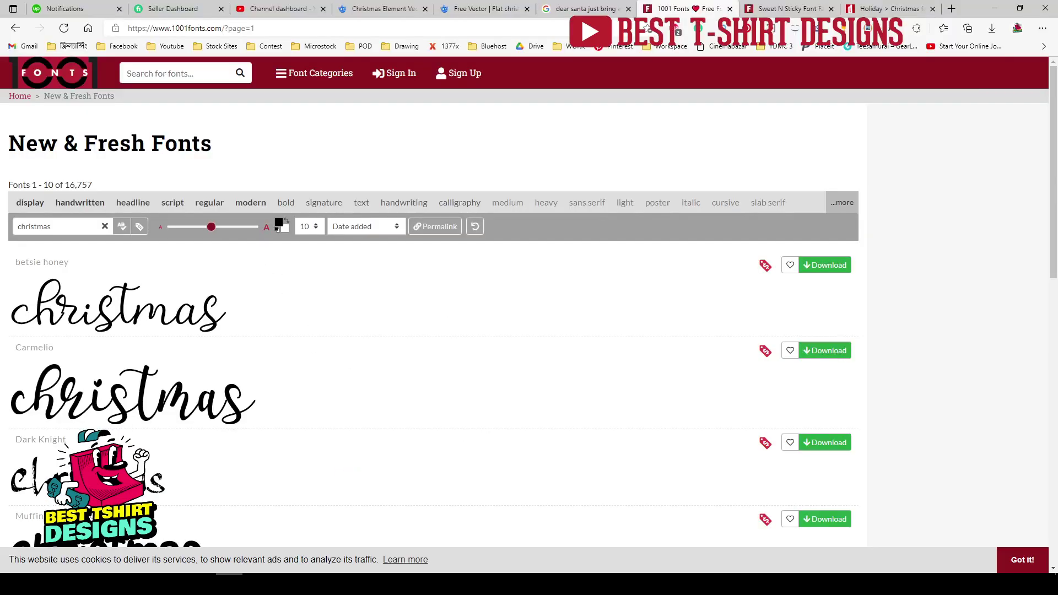
pyautogui.click(570, 6)
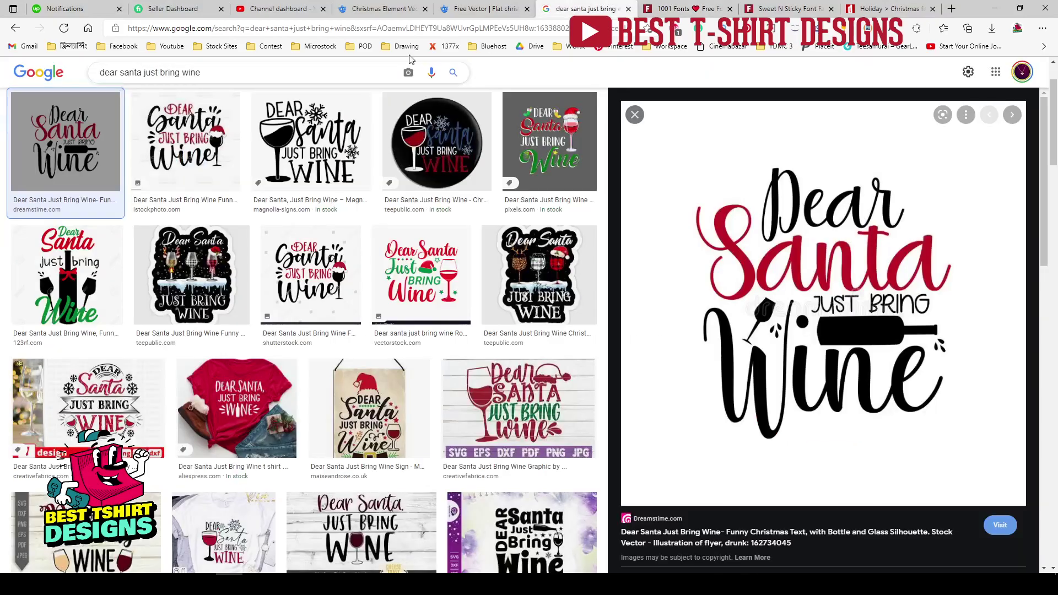
pyautogui.scroll(-12, 357, 286)
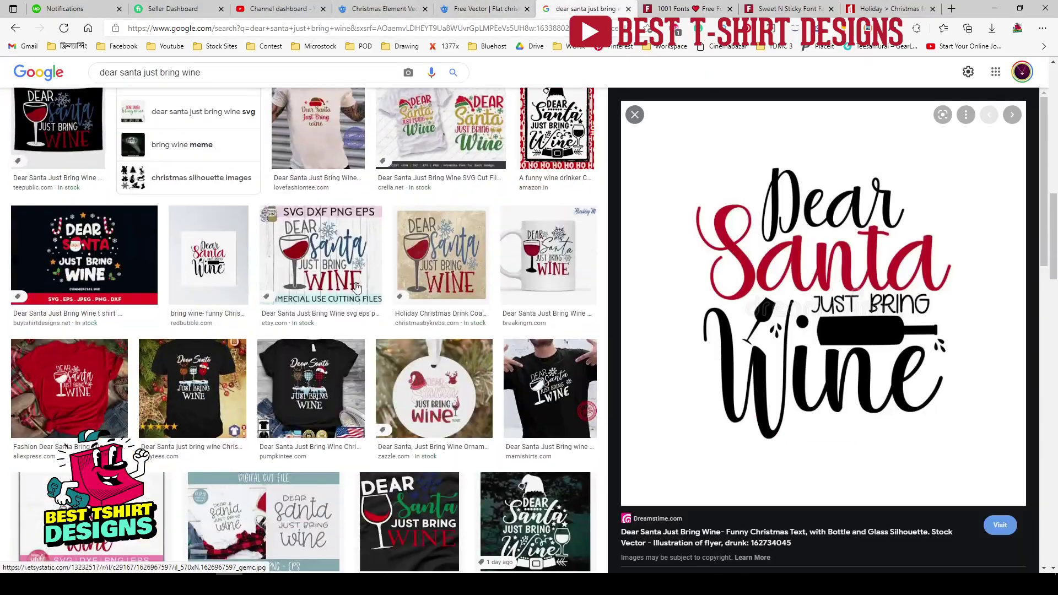
pyautogui.scroll(-6, 358, 295)
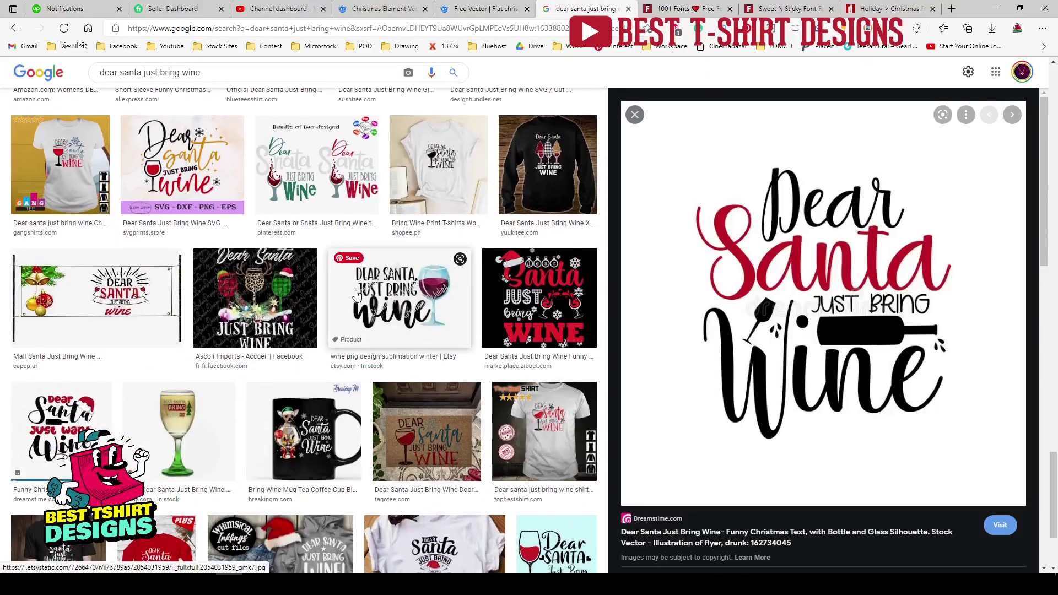
pyautogui.scroll(10, 298, 275)
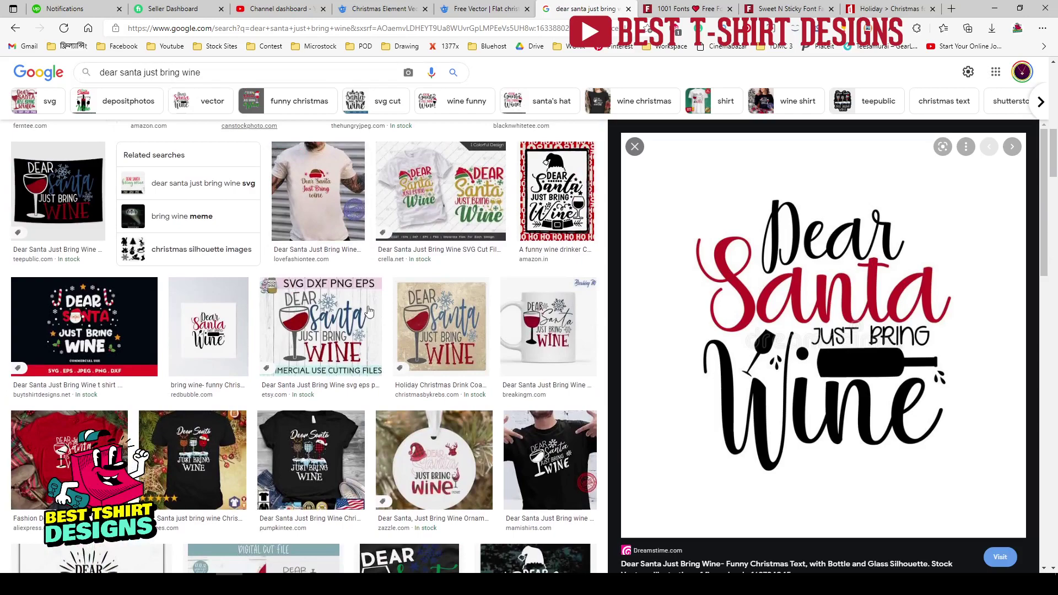
pyautogui.scroll(-10, 166, 275)
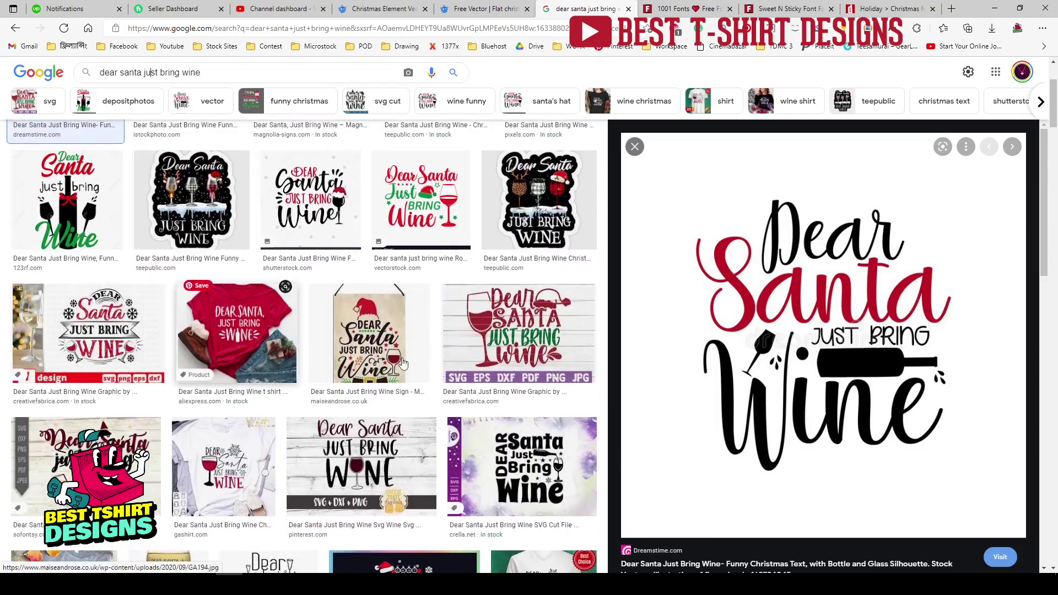
pyautogui.scroll(-5, 172, 143)
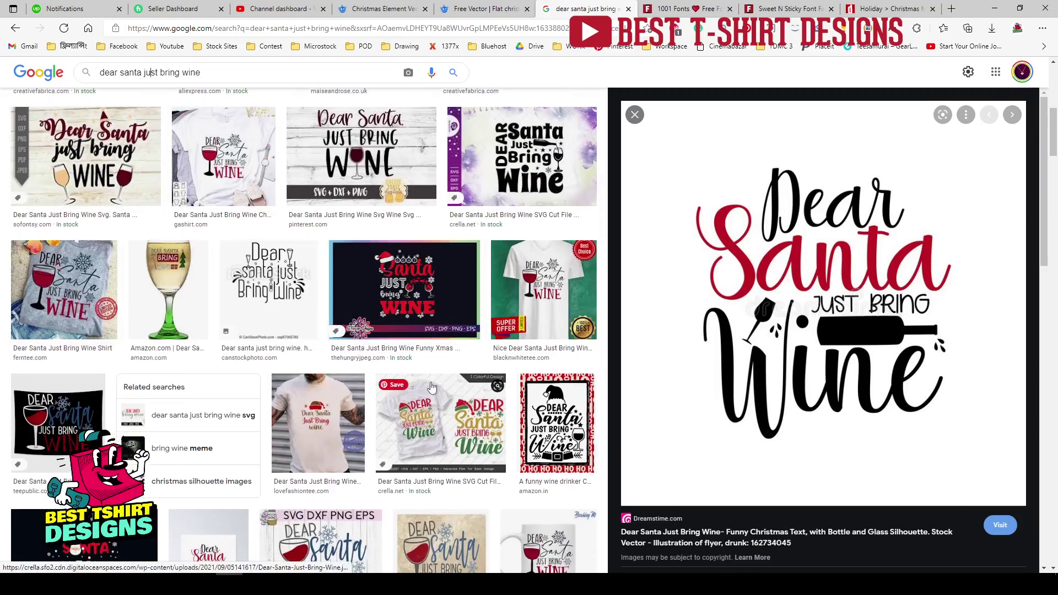
# Step: Look through Freepik's "christmas element" results and the flat Christmas element collection with the Santa
pyautogui.click(486, 5)
pyautogui.click(361, 6)
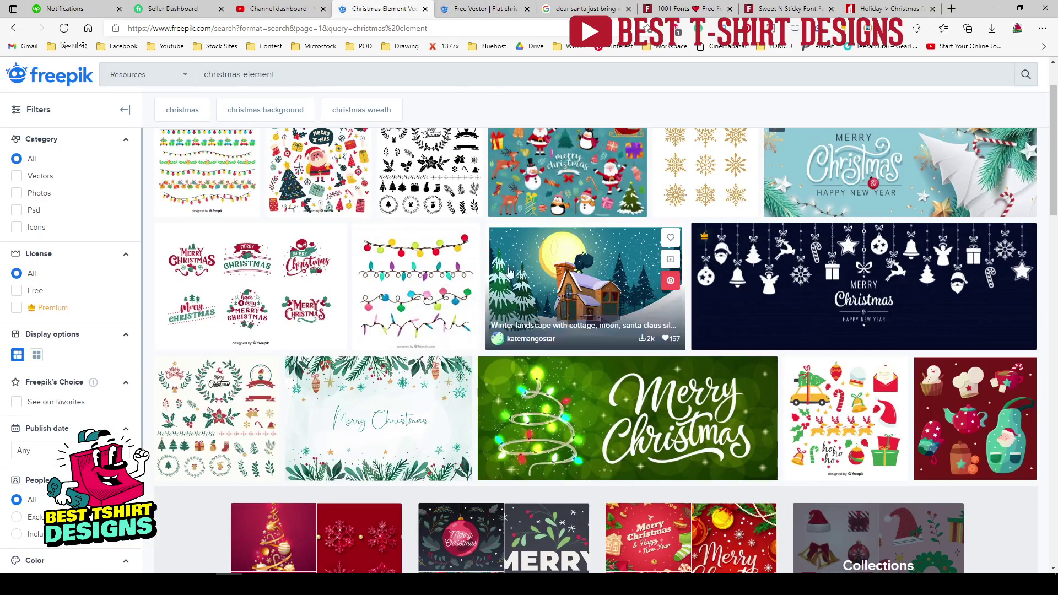
pyautogui.click(494, 9)
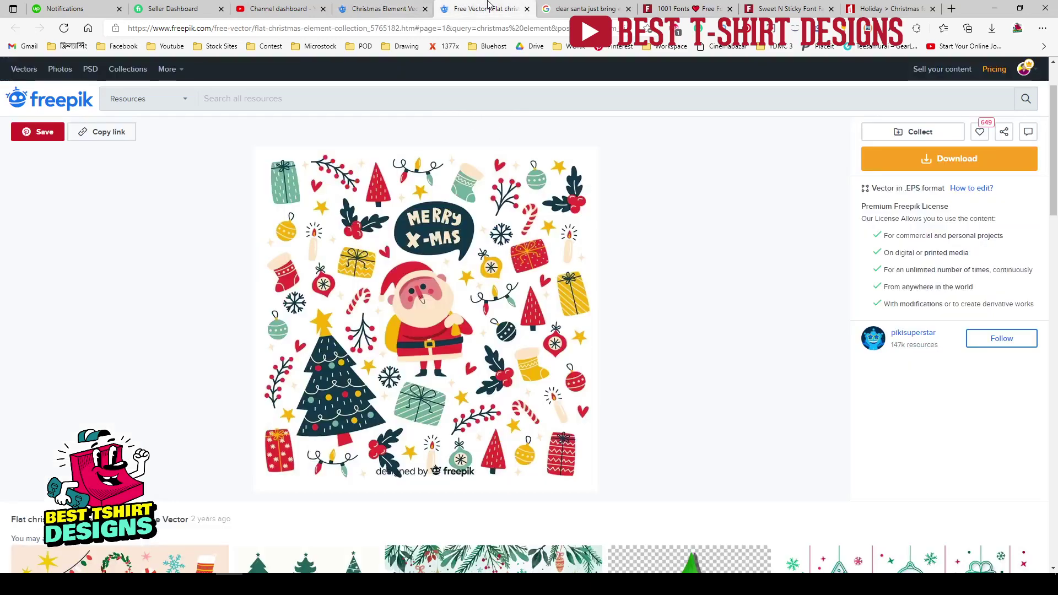
pyautogui.click(378, 6)
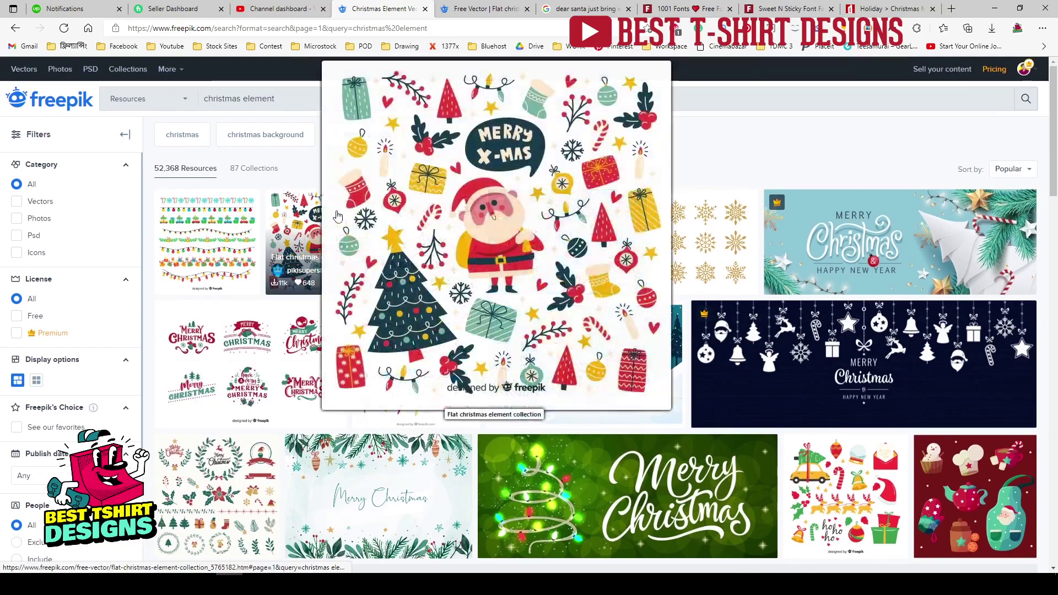
pyautogui.moveTo(418, 231)
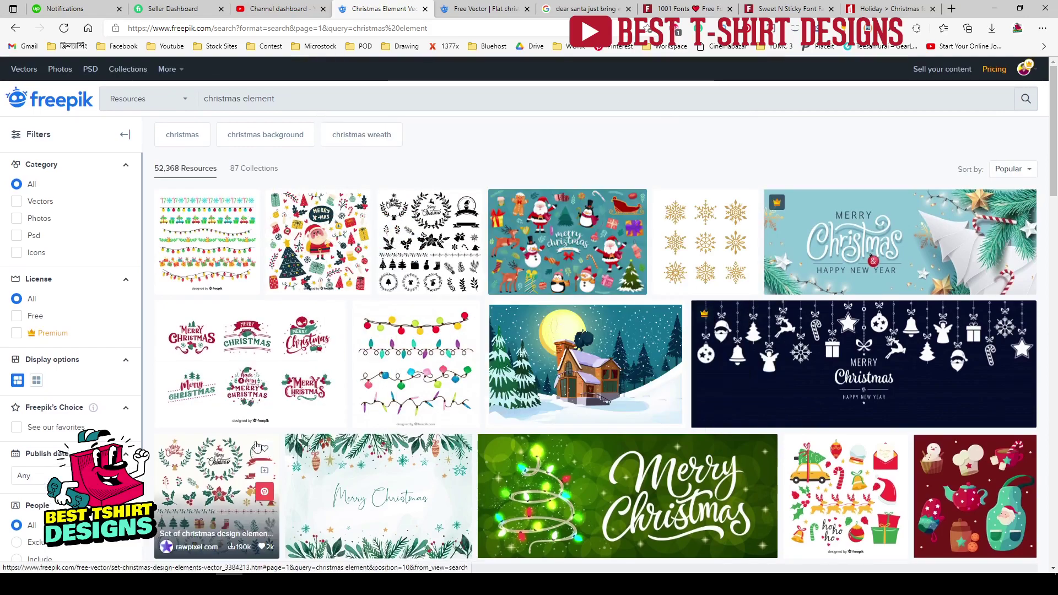
pyautogui.scroll(-6, 532, 474)
pyautogui.scroll(-10, 532, 473)
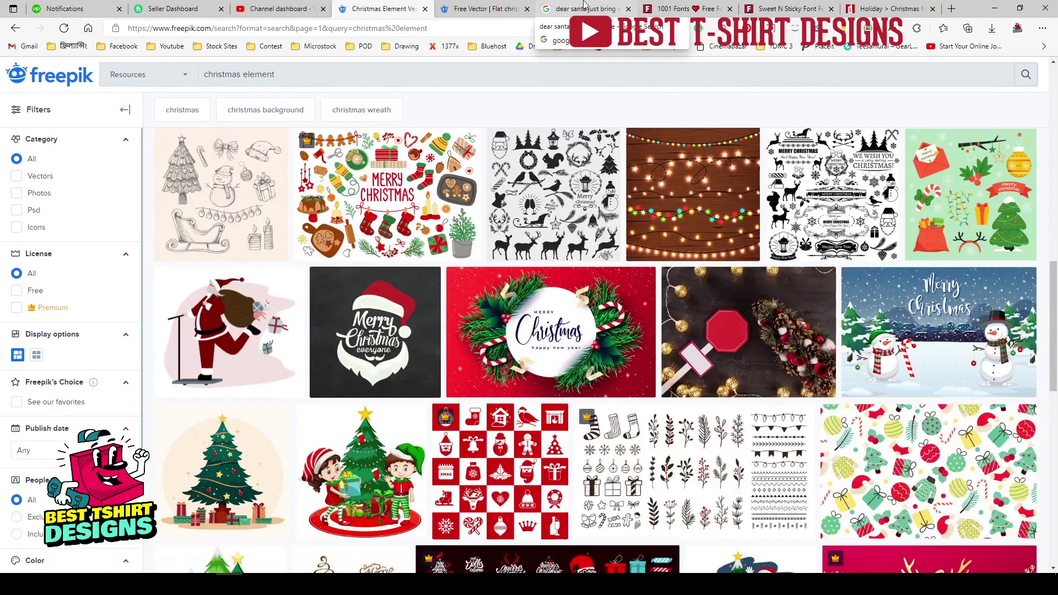
# Step: Check the licence of the betsie honey font on 1001 Fonts and filter the list to fonts free for commercial use
pyautogui.click(586, 6)
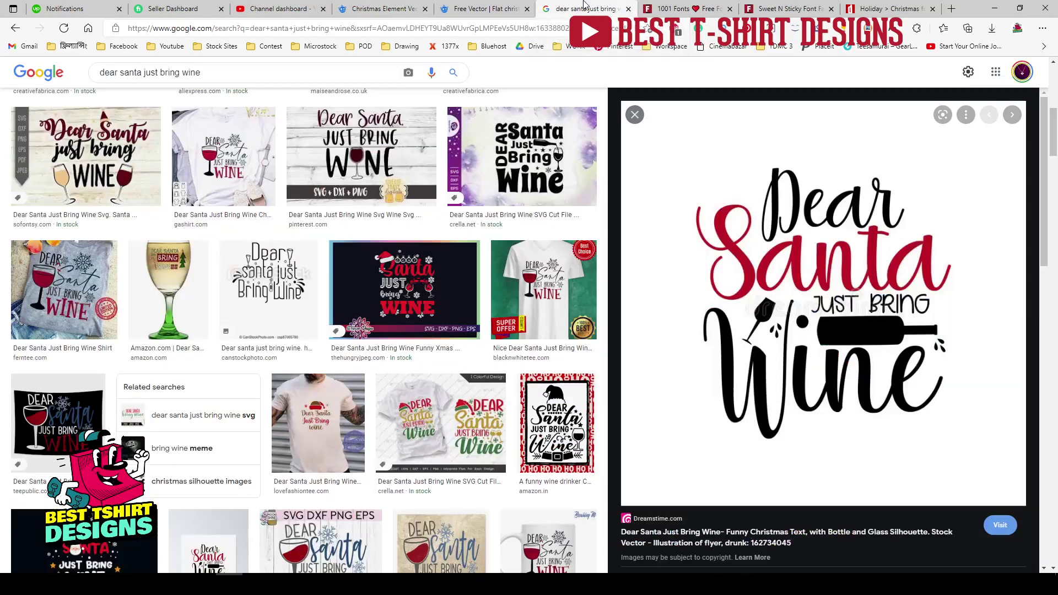
pyautogui.click(679, 8)
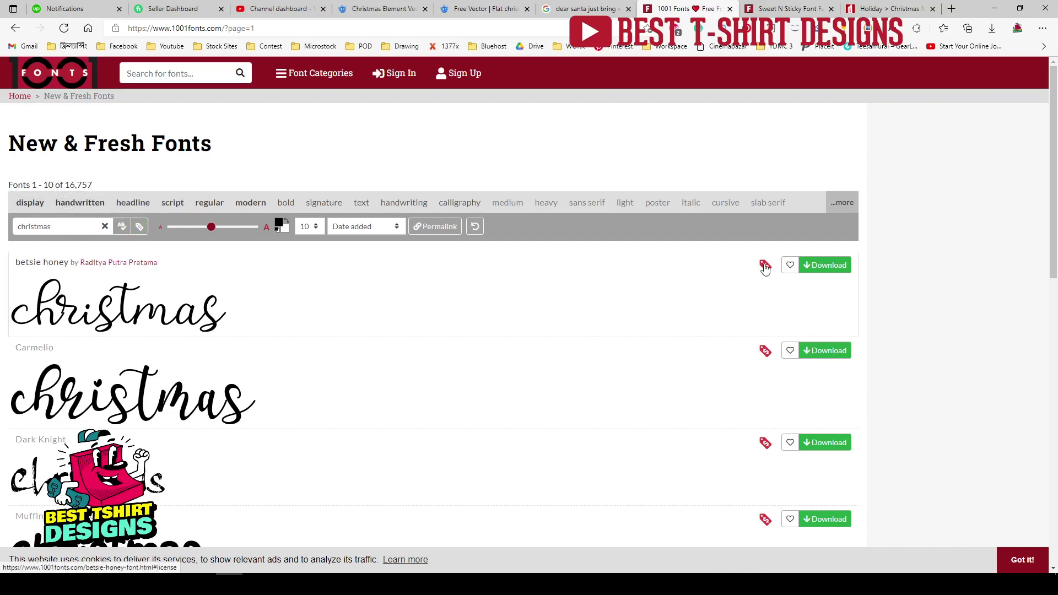
pyautogui.moveTo(765, 268)
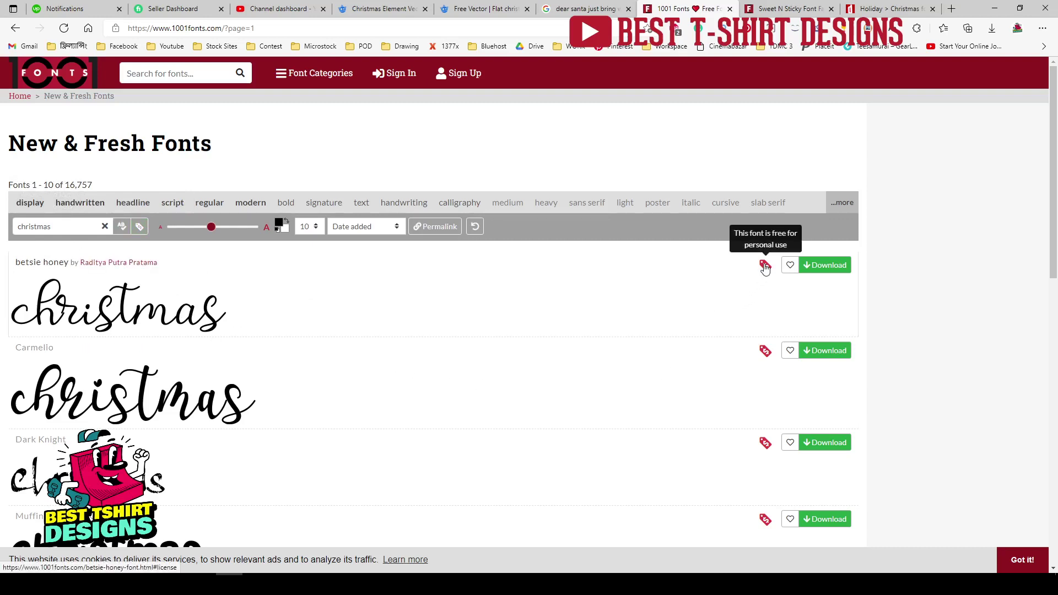
pyautogui.click(139, 228)
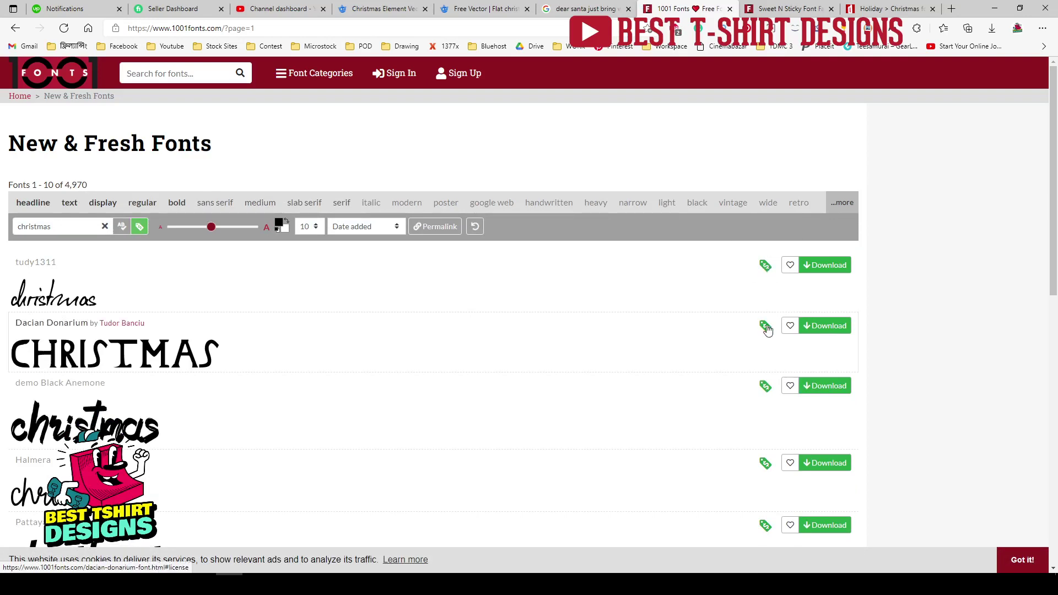
# Step: Look through the previews of the commercial-use fonts and review the Sweet N Sticky font's page
pyautogui.scroll(-10, 255, 390)
pyautogui.scroll(12, 255, 390)
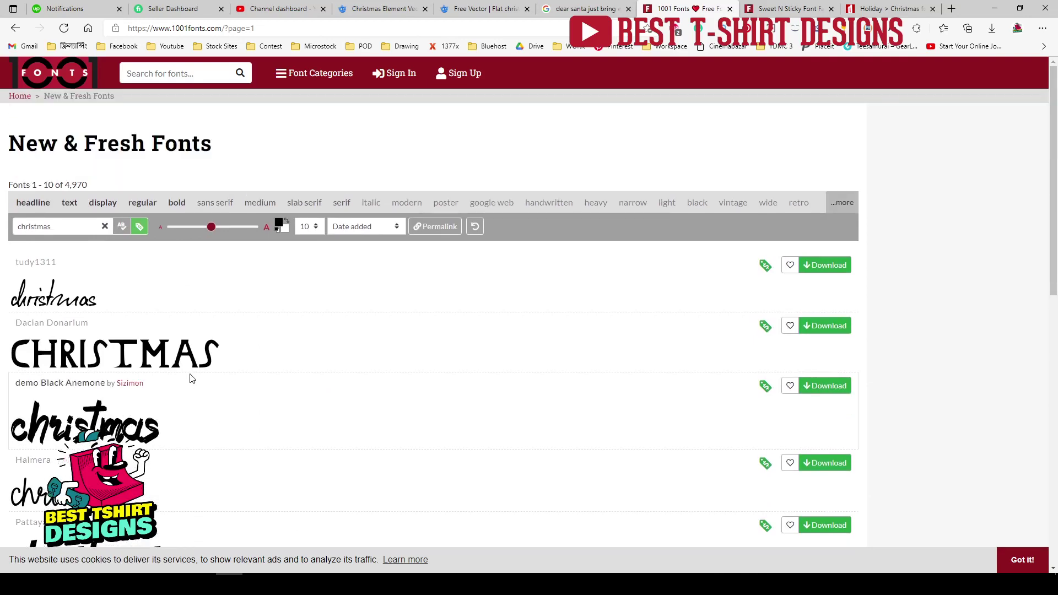
pyautogui.scroll(-10, 193, 380)
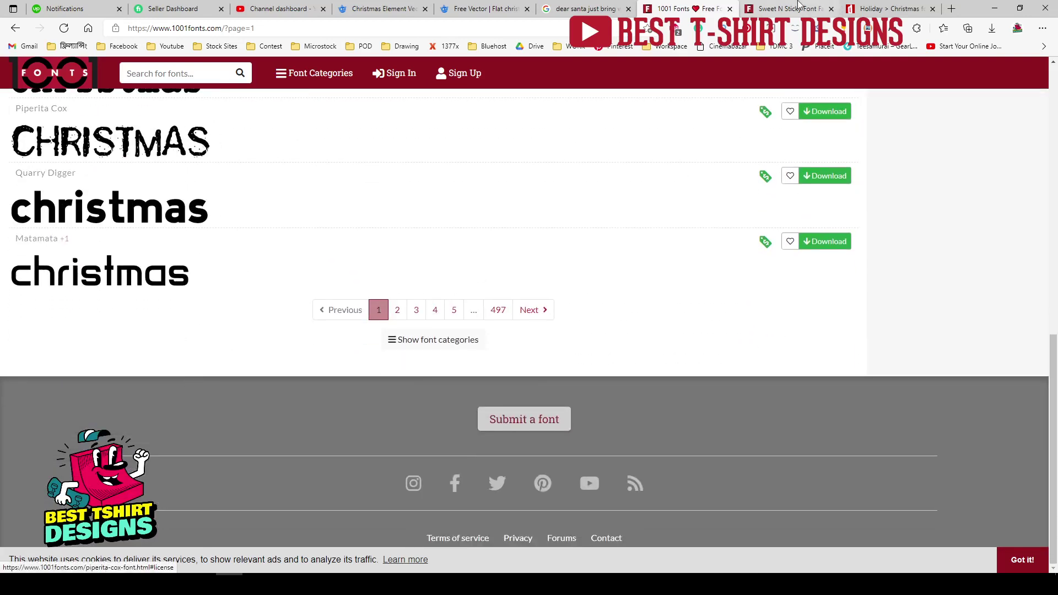
pyautogui.click(788, 9)
pyautogui.scroll(-5, 524, 296)
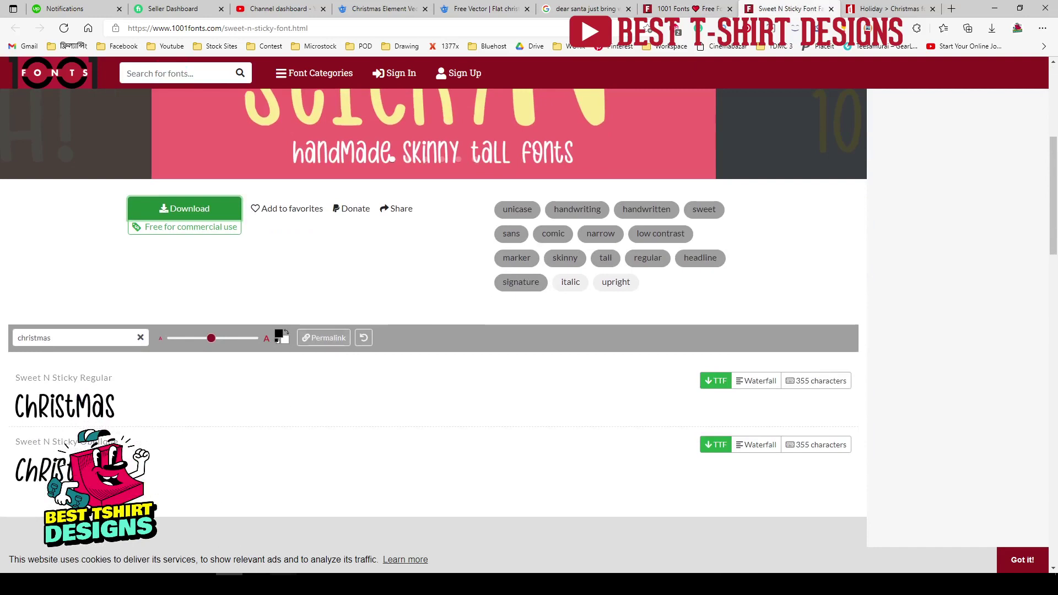
# Step: Switch back to Illustrator and move the Sweet Bless sample slightly up, away from the Christmas Bell line
pyautogui.click(283, 585)
pyautogui.scroll(2, 455, 272)
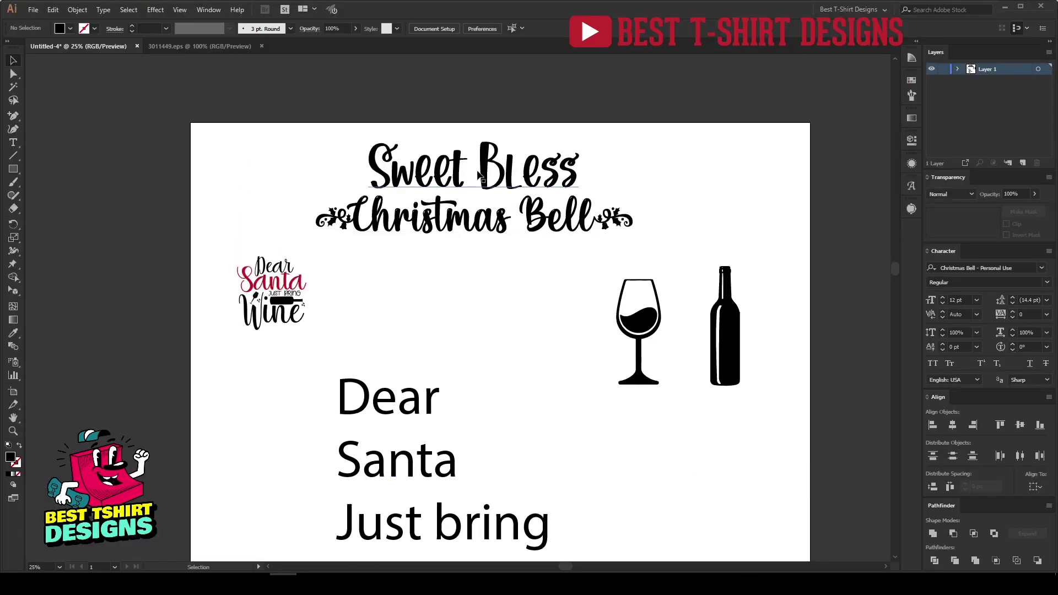
pyautogui.moveTo(496, 171); pyautogui.dragTo(496, 163)
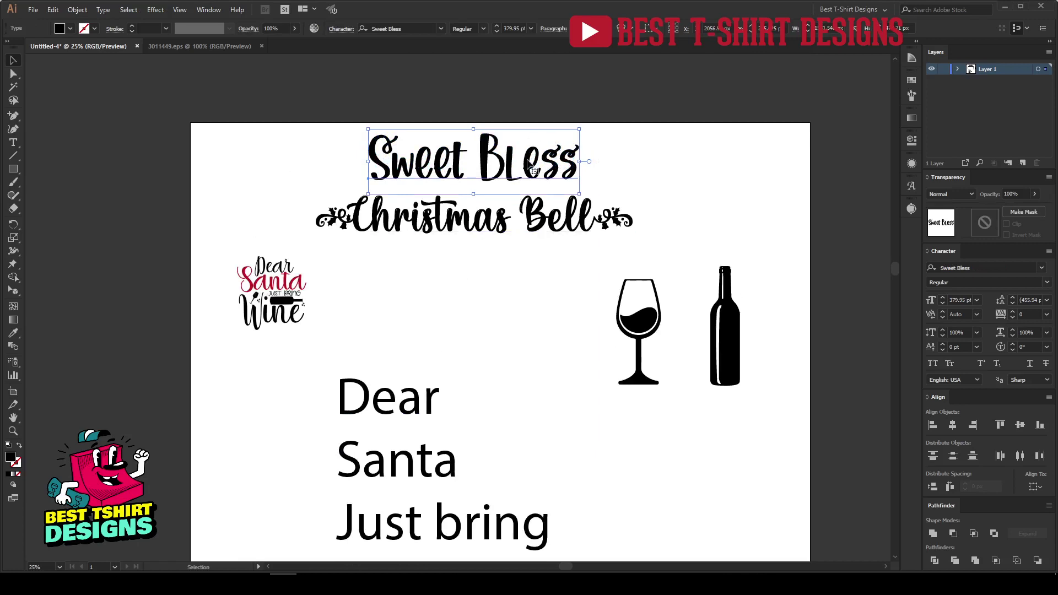
# Step: Try the Sweet N Sticky font on the Sweet Bless sample text, and set it back to Sweet Bless
pyautogui.click(419, 29)
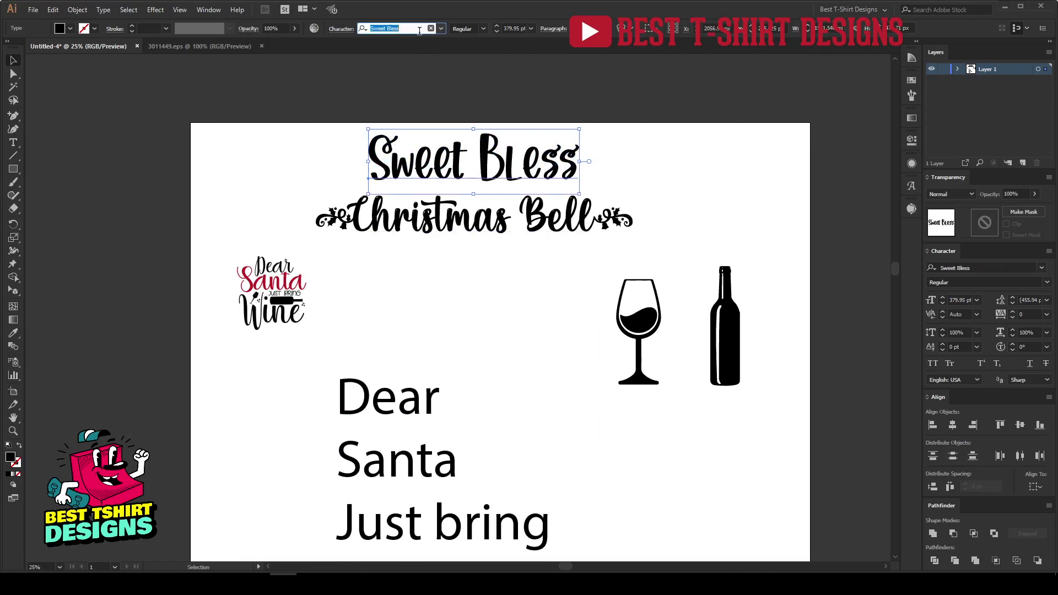
pyautogui.write('swee')
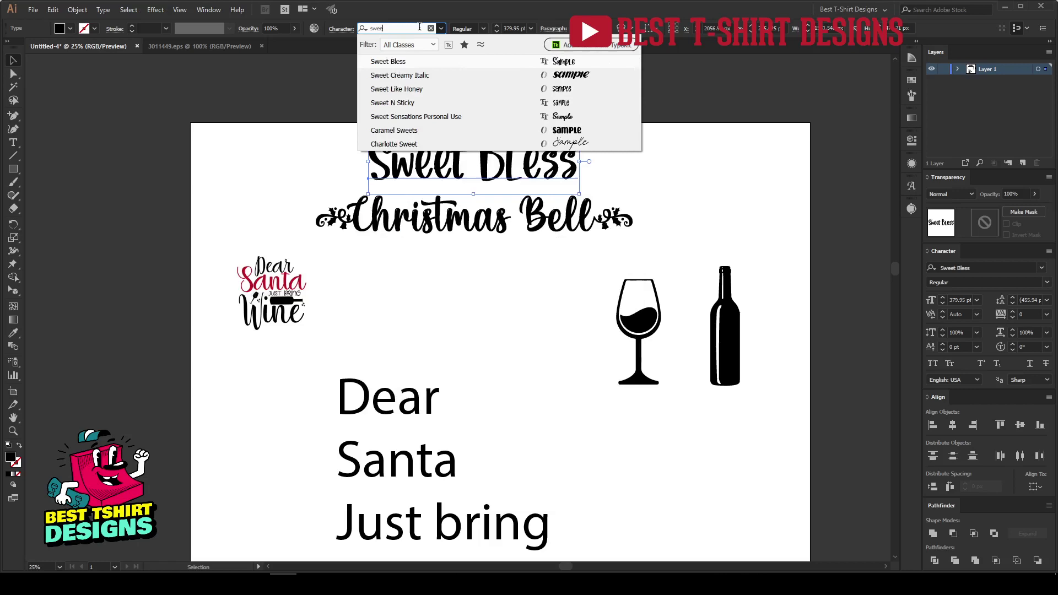
pyautogui.click(397, 102)
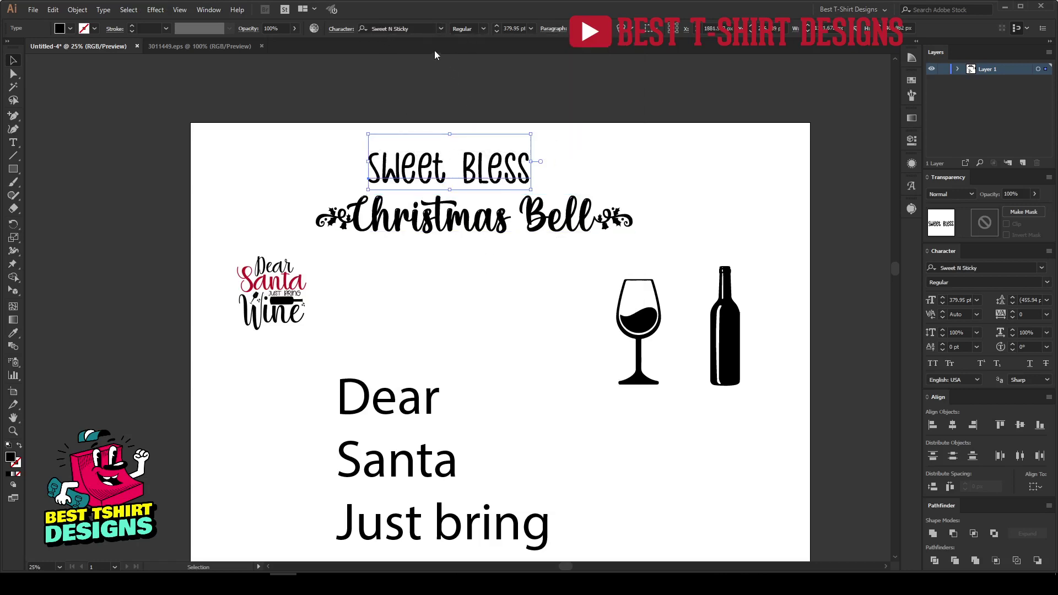
pyautogui.click(408, 28)
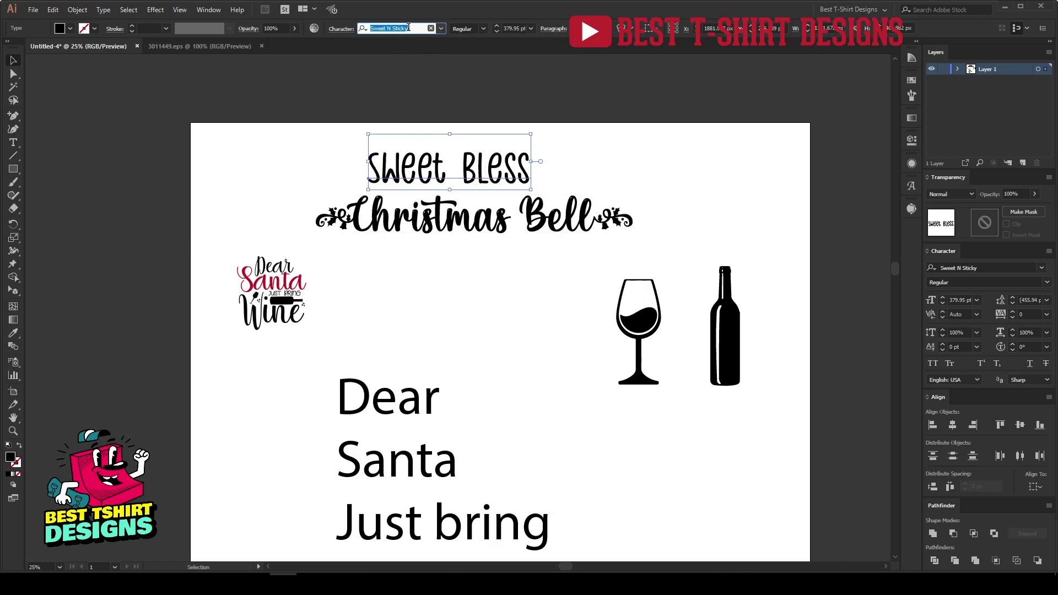
pyautogui.click(560, 151)
pyautogui.rightClick(468, 178)
pyautogui.moveTo(568, 223)
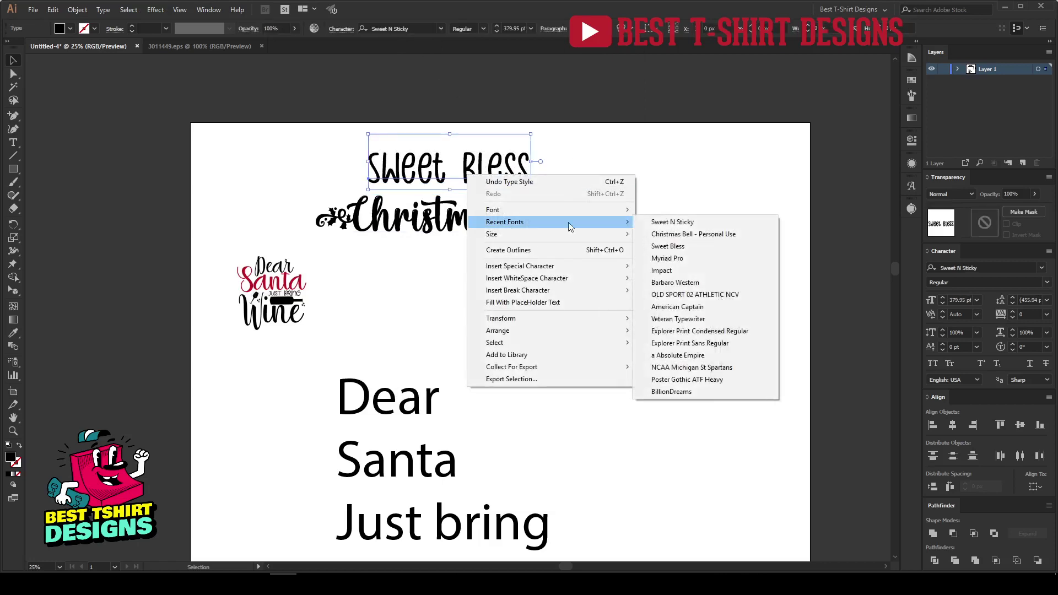
pyautogui.click(693, 248)
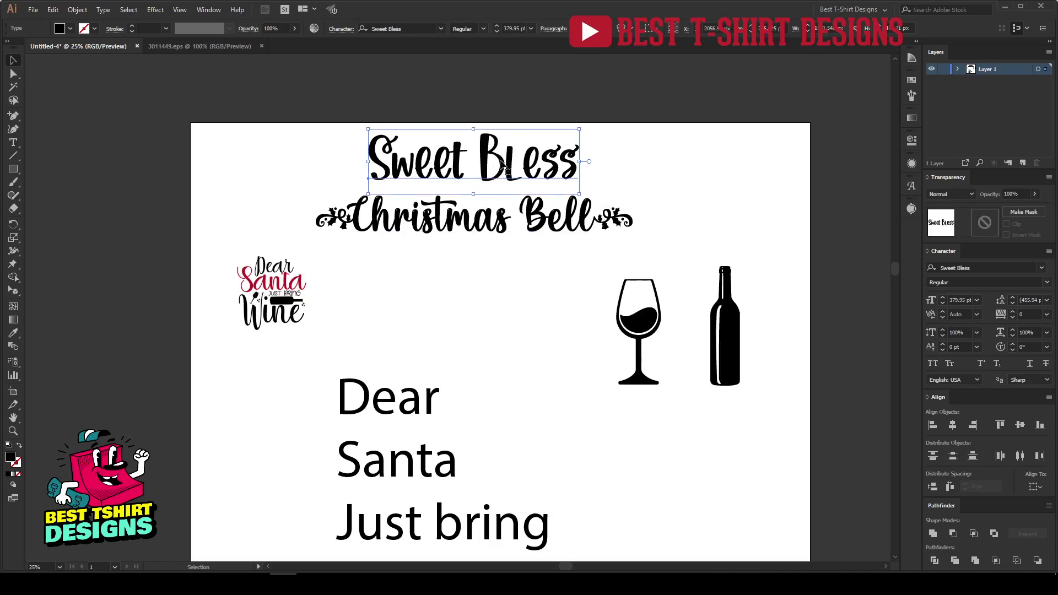
# Step: Place the Sweet Bless sample and a duplicate side by side, and set the right-hand copy's font to Sweet N Sticky
pyautogui.moveTo(503, 165); pyautogui.dragTo(632, 166)
pyautogui.rightClick(633, 166)
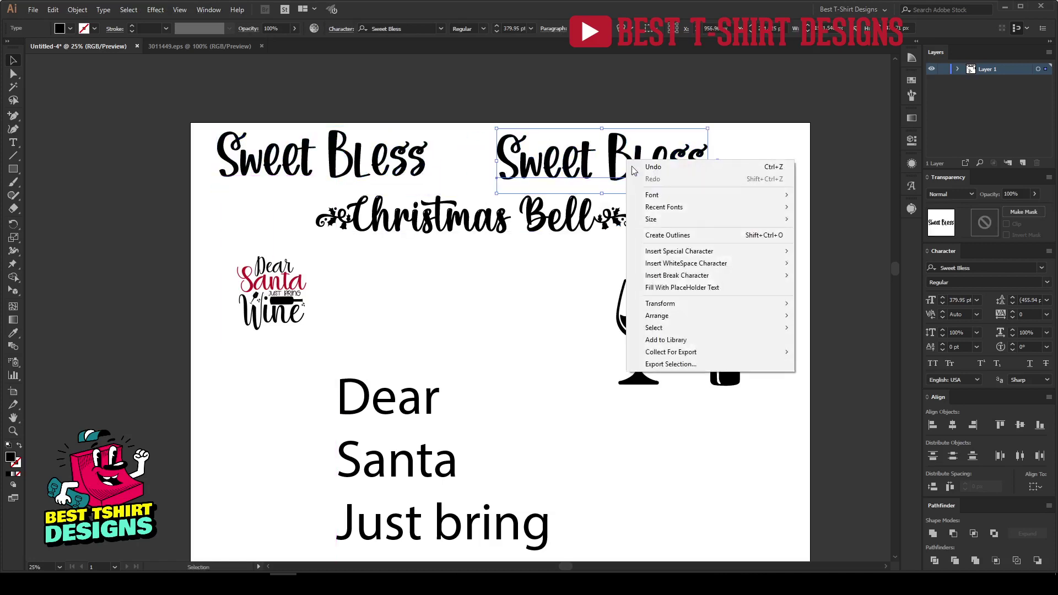
pyautogui.moveTo(683, 211)
pyautogui.click(838, 219)
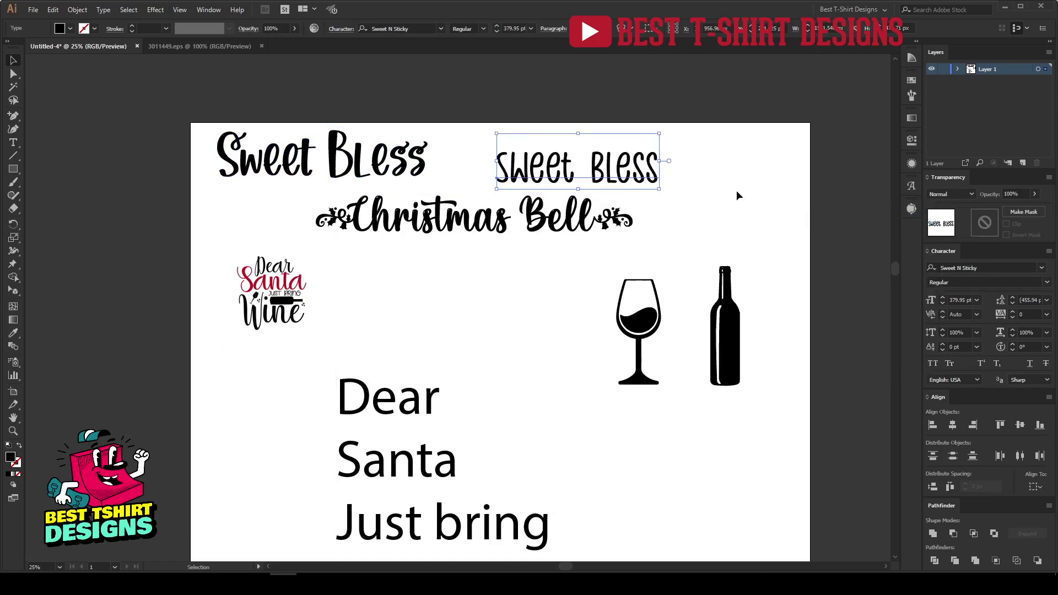
# Step: Shrink the Sweet N Sticky sample and the Christmas Bell line, and stack them closely between the reference design and the wine glass
pyautogui.moveTo(662, 165); pyautogui.dragTo(493, 246)
pyautogui.moveTo(622, 224); pyautogui.dragTo(574, 309)
pyautogui.click(516, 370)
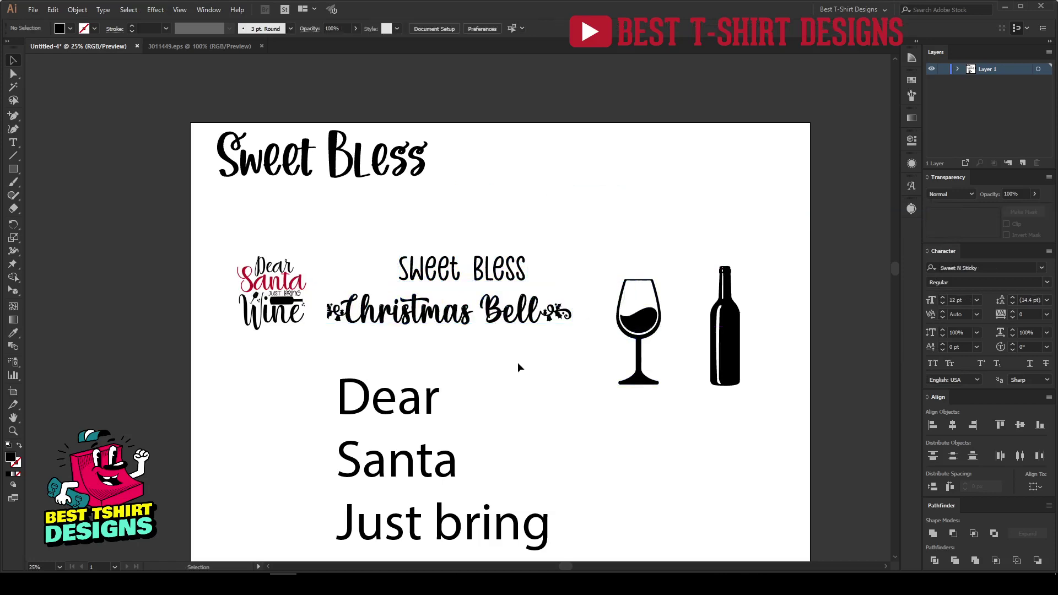
pyautogui.moveTo(464, 325); pyautogui.dragTo(472, 323)
pyautogui.click(543, 355)
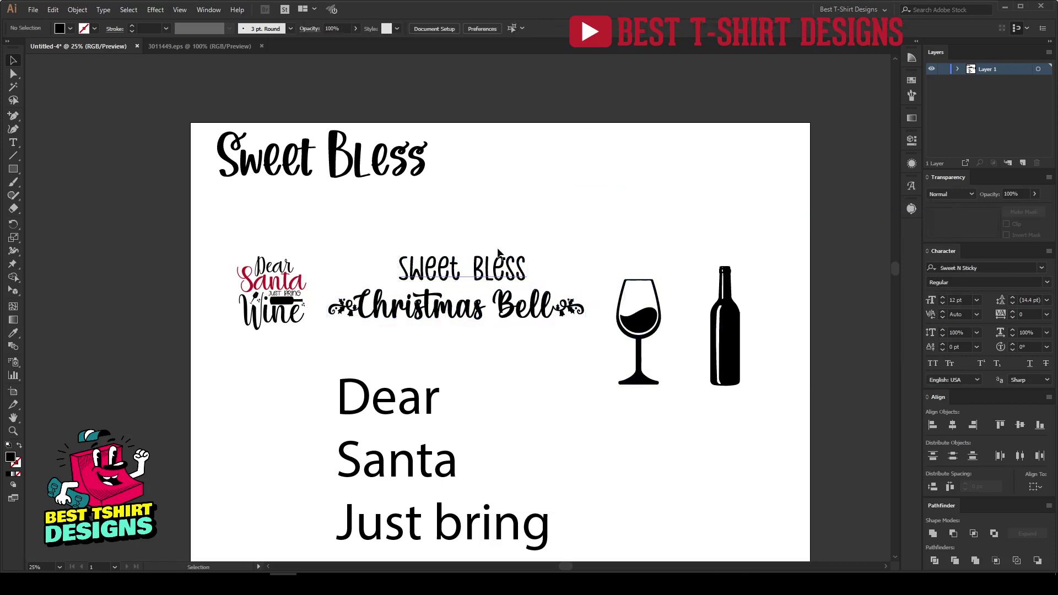
pyautogui.scroll(-2, 547, 362)
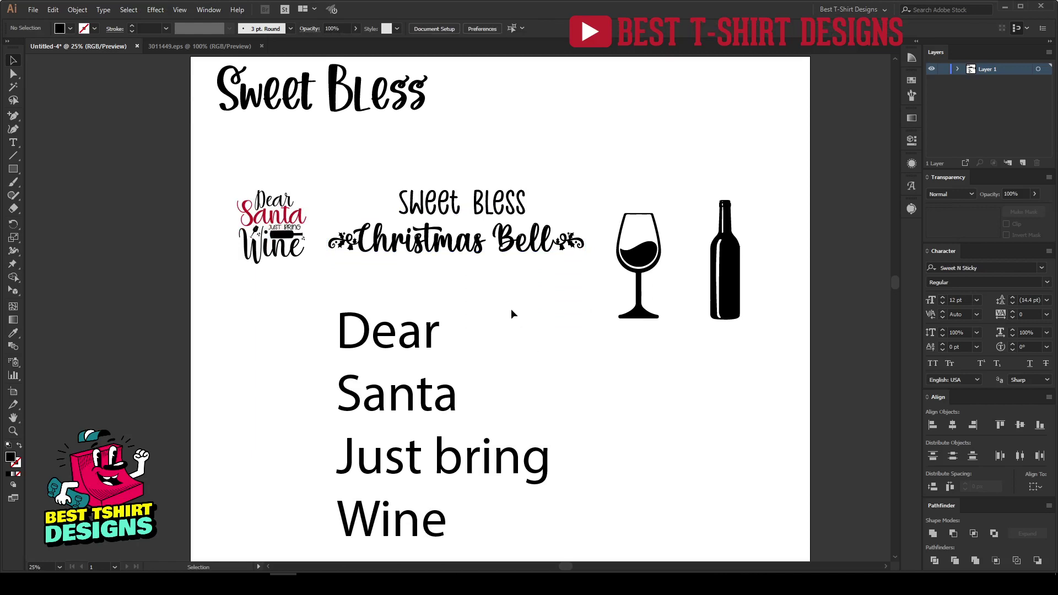
pyautogui.hscroll(2, 513, 314)
pyautogui.moveTo(720, 308); pyautogui.dragTo(538, 163)
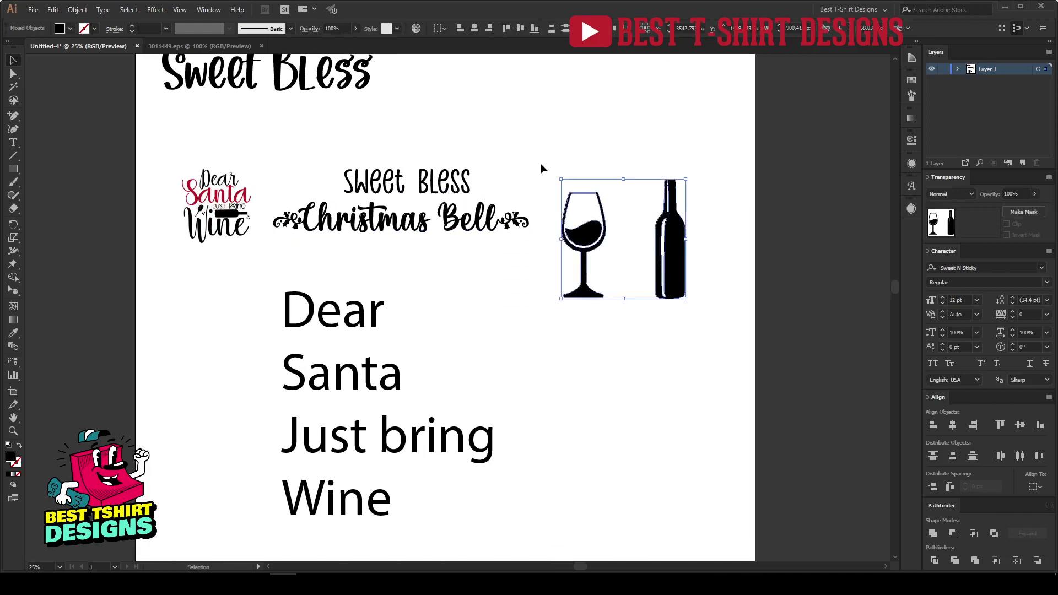
pyautogui.click(619, 265)
pyautogui.click(594, 237)
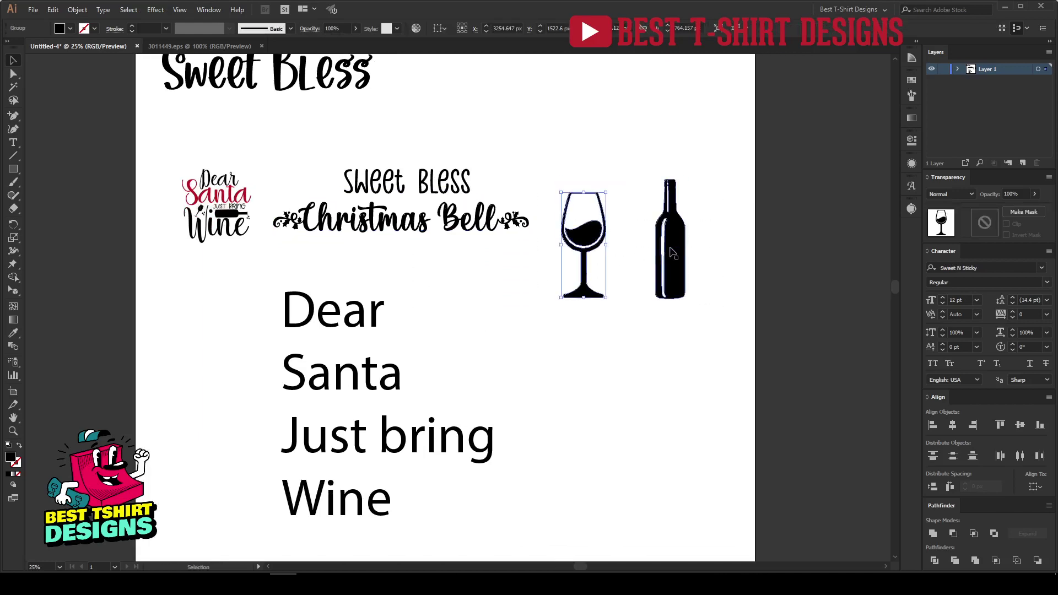
pyautogui.click(672, 252)
pyautogui.moveTo(733, 348); pyautogui.dragTo(712, 330)
pyautogui.click(630, 255)
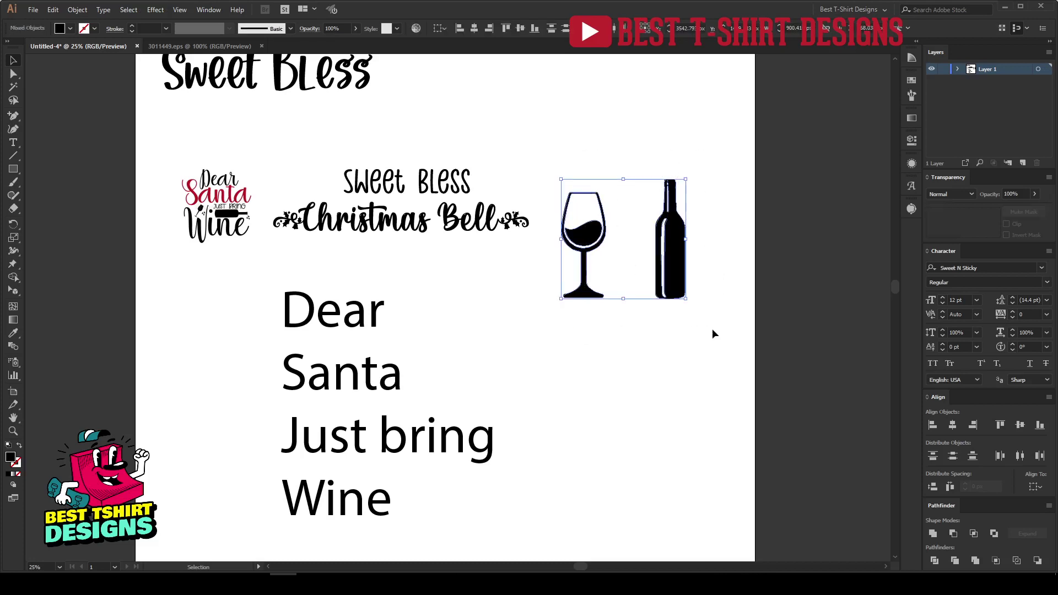
pyautogui.click(712, 329)
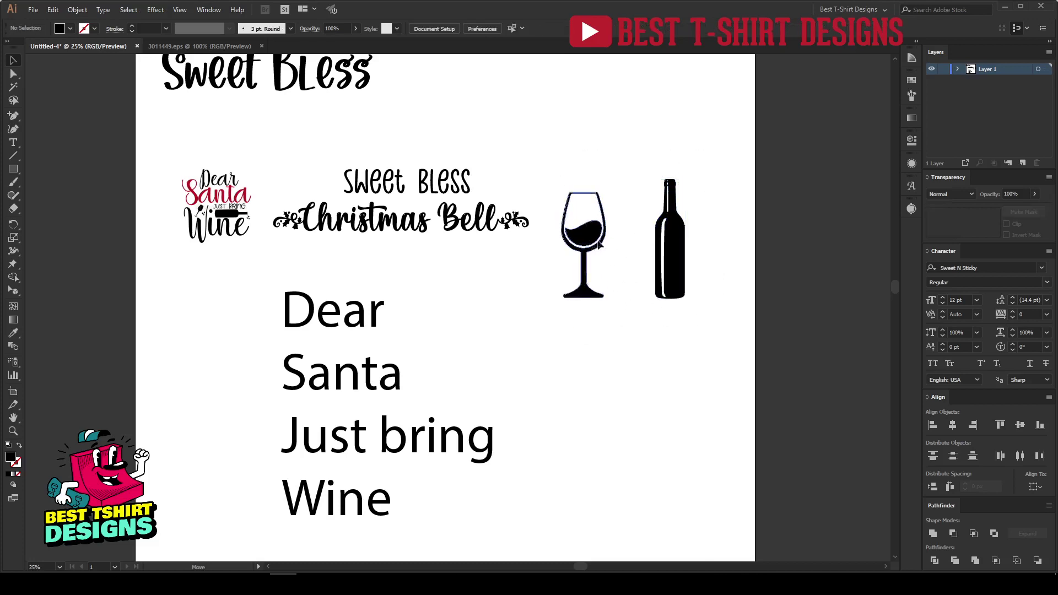
# Step: Place the wine glass close beside the bottle, and move both up towards the artboard's upper-right corner
pyautogui.moveTo(592, 242); pyautogui.dragTo(622, 243)
pyautogui.click(656, 260)
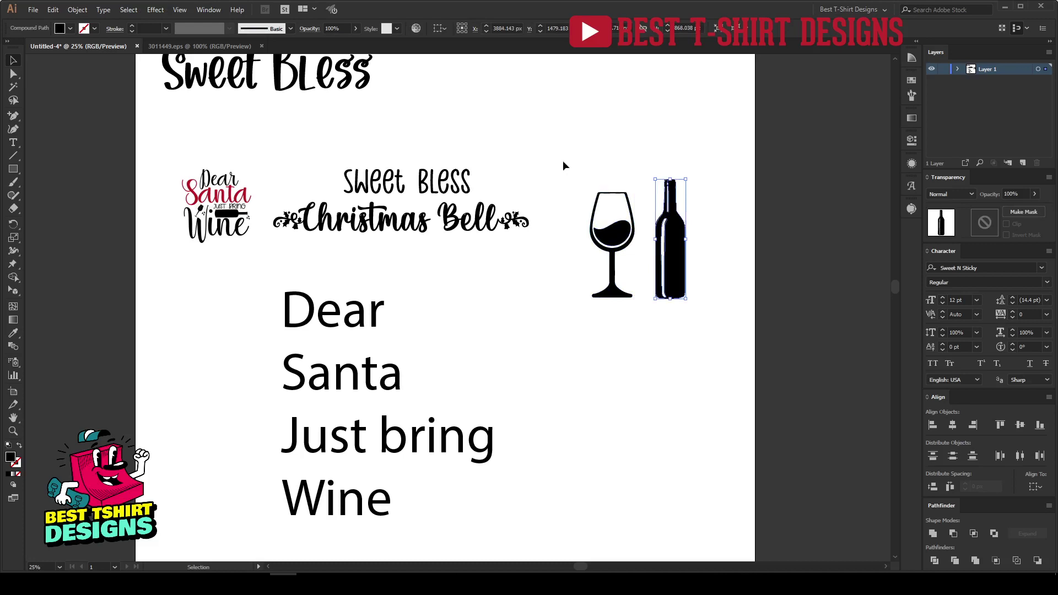
pyautogui.moveTo(563, 166); pyautogui.dragTo(727, 381)
pyautogui.moveTo(620, 242); pyautogui.dragTo(637, 82)
pyautogui.scroll(-1, 478, 280)
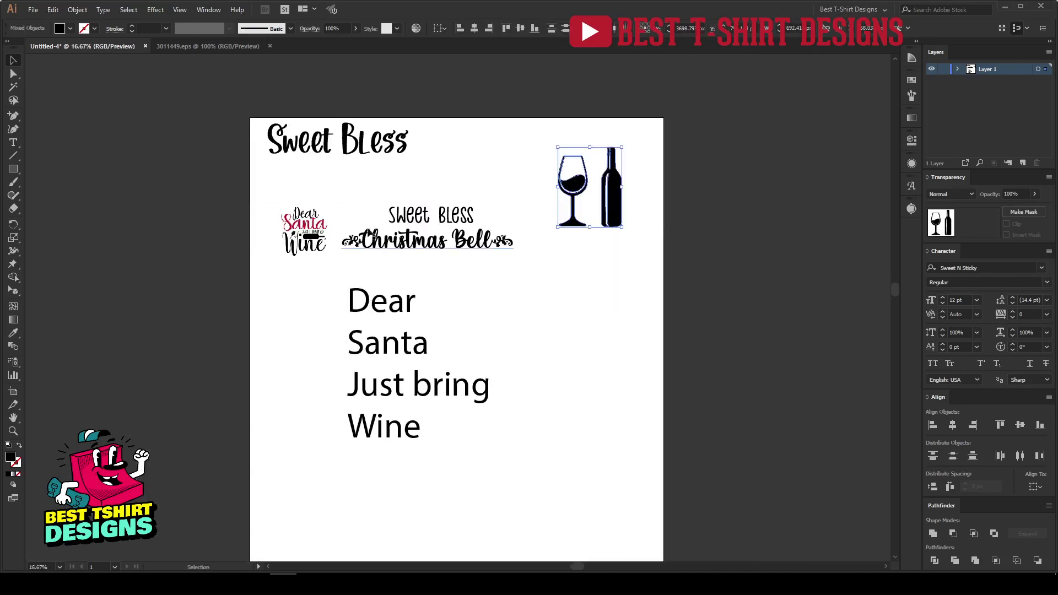
# Step: Move the Dear Santa reference design off the artboard to its left side and enlarge it
pyautogui.moveTo(317, 226); pyautogui.dragTo(295, 234)
pyautogui.moveTo(241, 234); pyautogui.dragTo(230, 199)
pyautogui.click(175, 342)
pyautogui.click(266, 219)
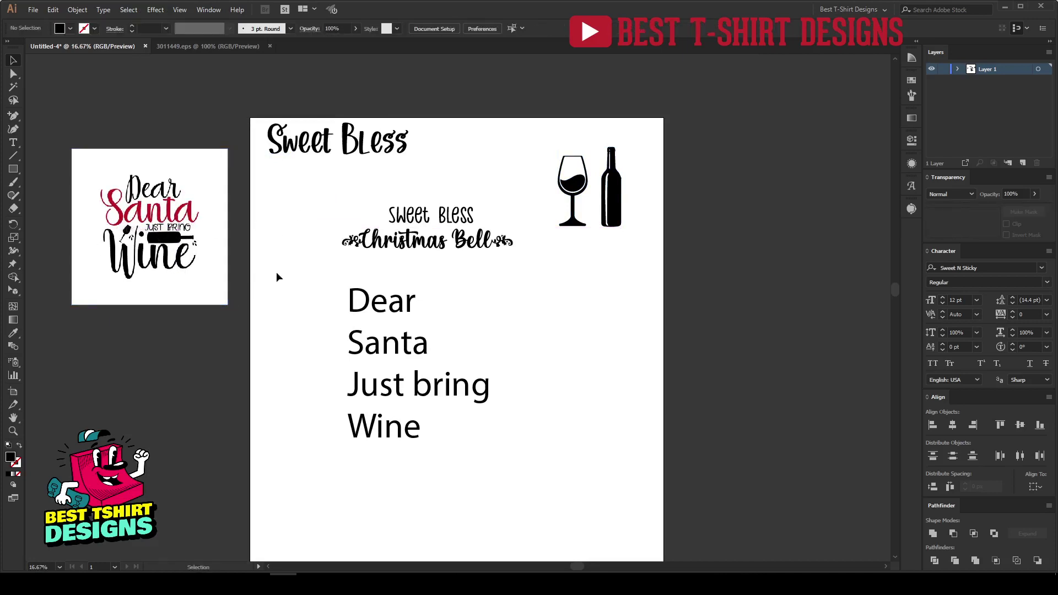
# Step: Move the four text lines Dear, Santa, Just bring and Wine off the artboard to its right side
pyautogui.moveTo(315, 282); pyautogui.dragTo(568, 525)
pyautogui.click(578, 408)
pyautogui.click(417, 436)
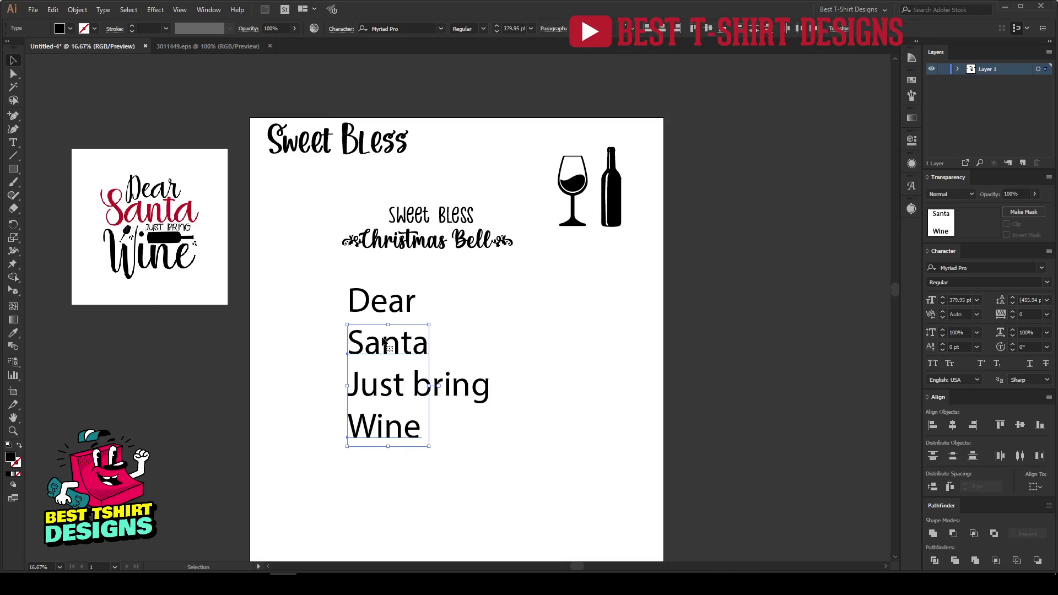
pyautogui.click(397, 308)
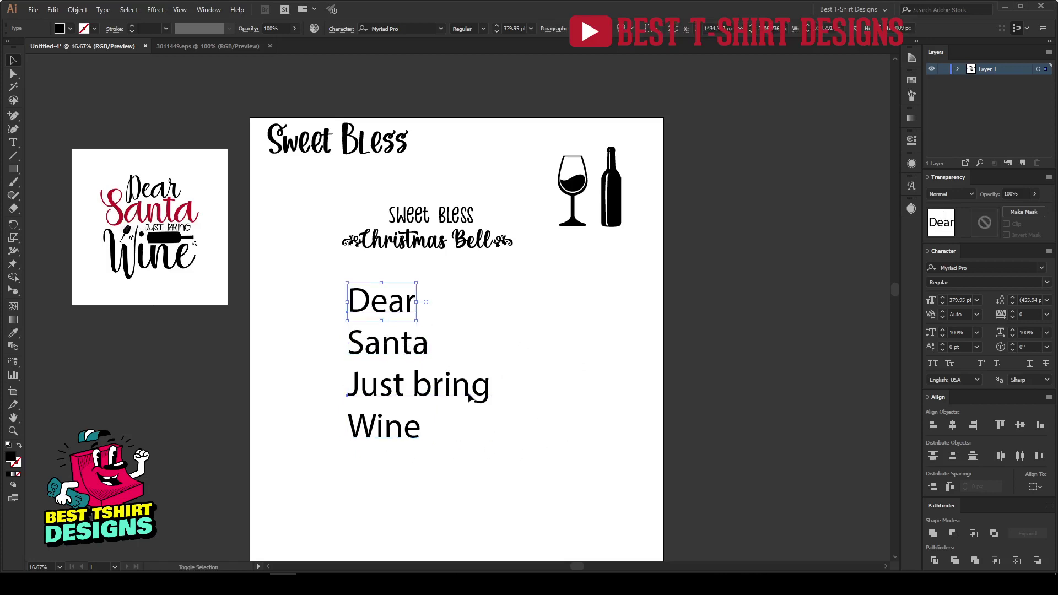
pyautogui.keyDown('shift'); pyautogui.click(469, 397); pyautogui.keyUp('shift')
pyautogui.click(438, 428)
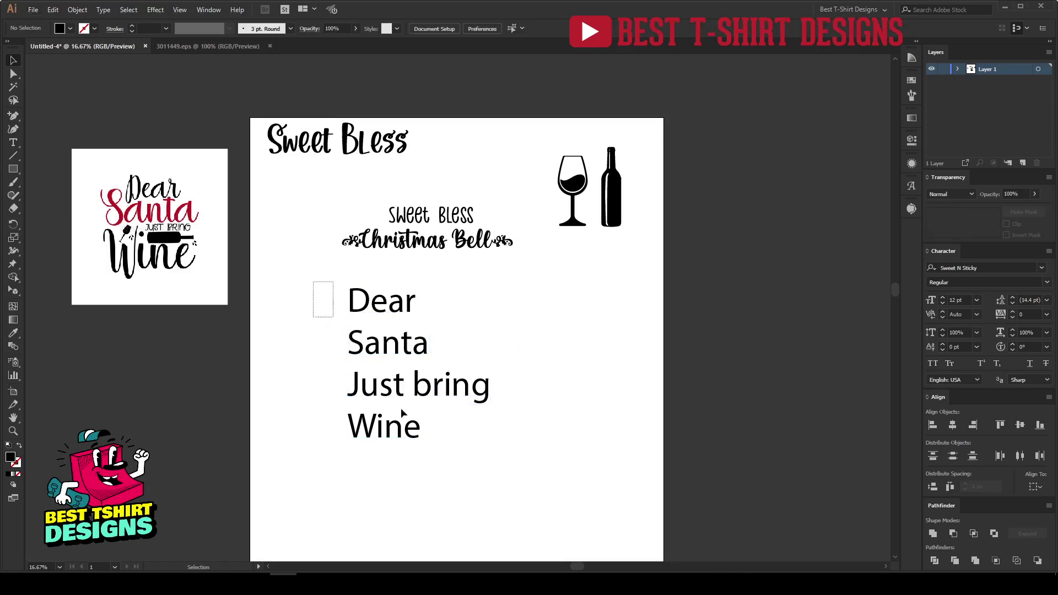
pyautogui.moveTo(412, 389); pyautogui.dragTo(812, 356)
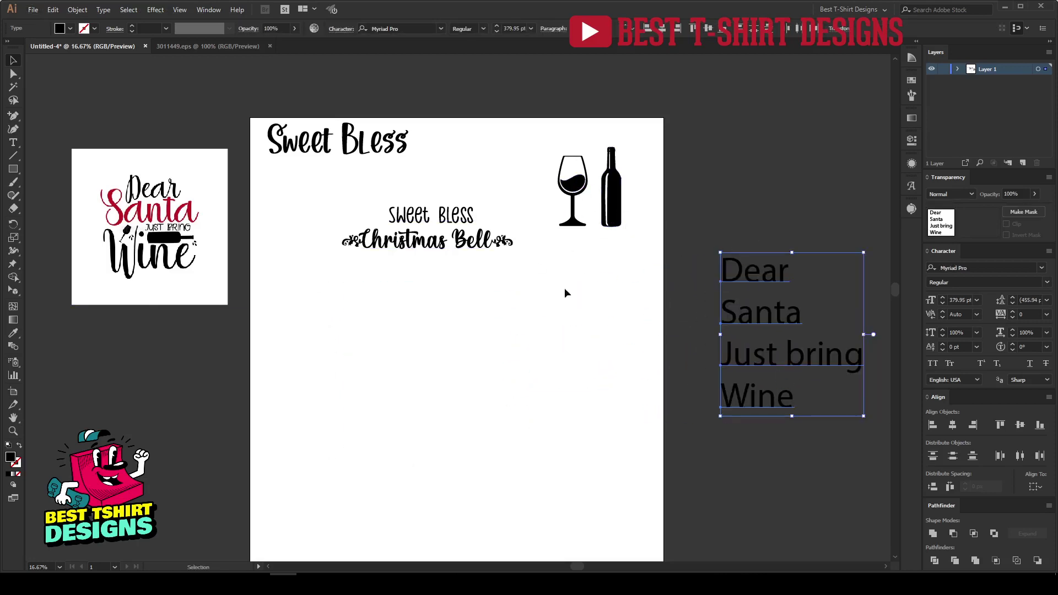
# Step: Bring the word Santa back onto the artboard below the font samples, and give it the Christmas Bell font from its sample
pyautogui.click(471, 339)
pyautogui.moveTo(758, 321); pyautogui.dragTo(466, 361)
pyautogui.press('i')
pyautogui.click(462, 239)
pyautogui.press('v')
pyautogui.scroll(1, 521, 344)
pyautogui.scroll(1, 446, 403)
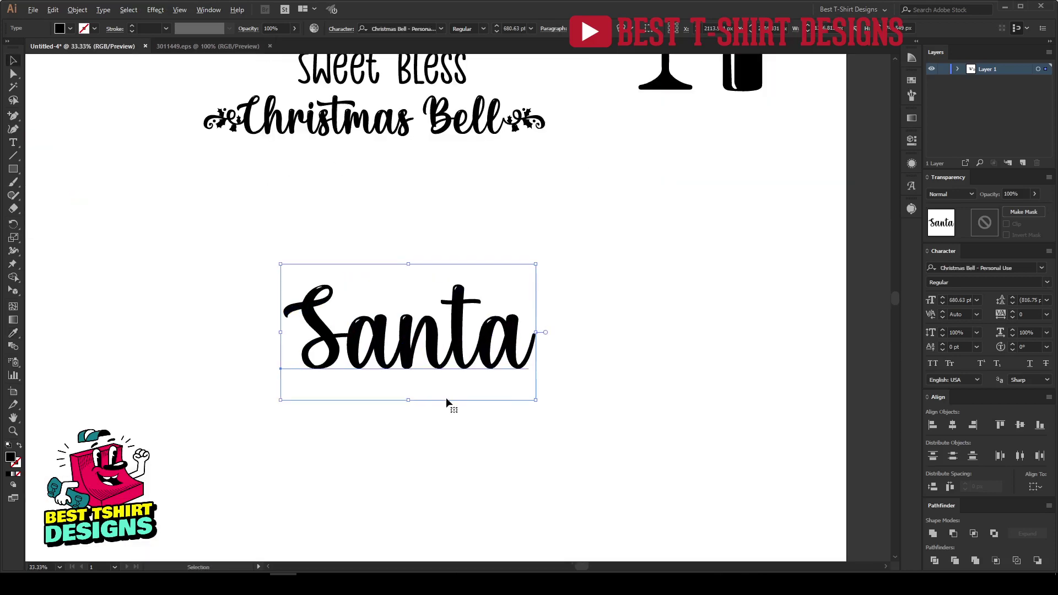
# Step: Try the Sweet N Sticky and Sweet Bless fonts on the word Santa, enlarging the Sweet Bless version to about 641 pt
pyautogui.scroll(1, 445, 398)
pyautogui.press('i')
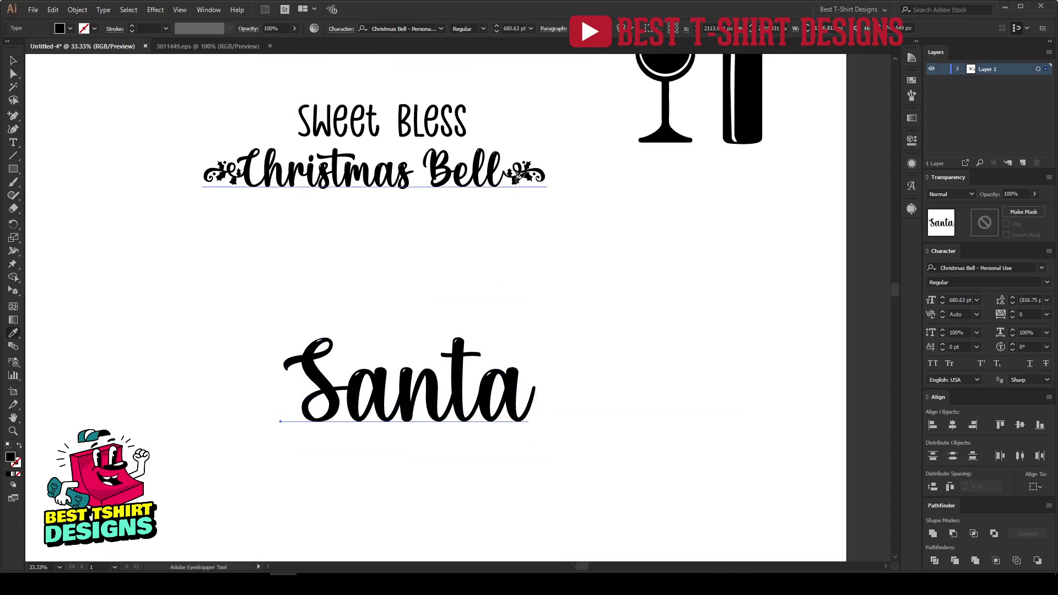
pyautogui.click(517, 179)
pyautogui.click(460, 113)
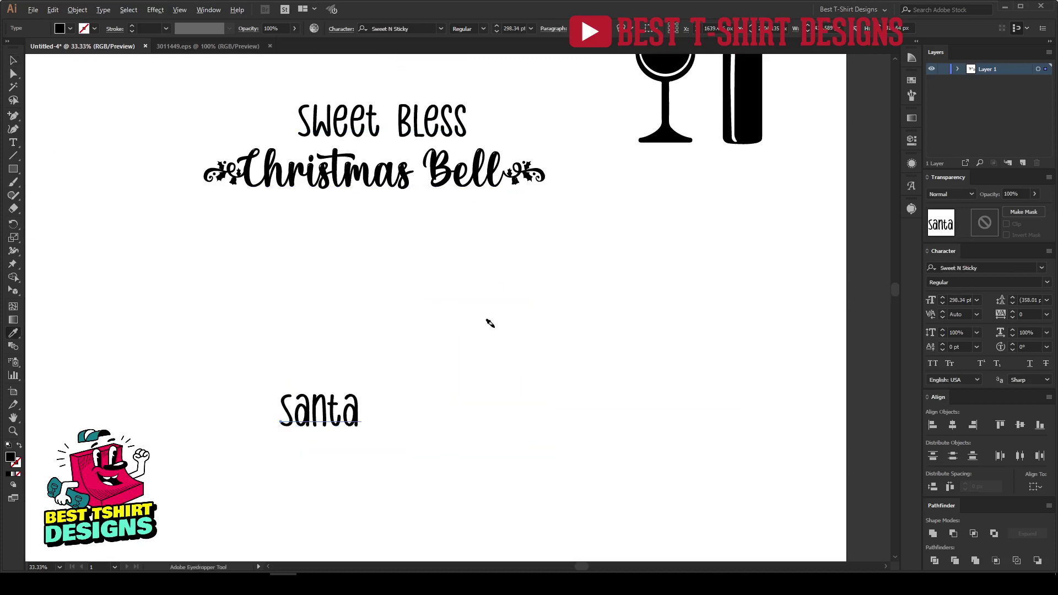
pyautogui.scroll(-1, 489, 321)
pyautogui.scroll(1, 257, 149)
pyautogui.click(237, 99)
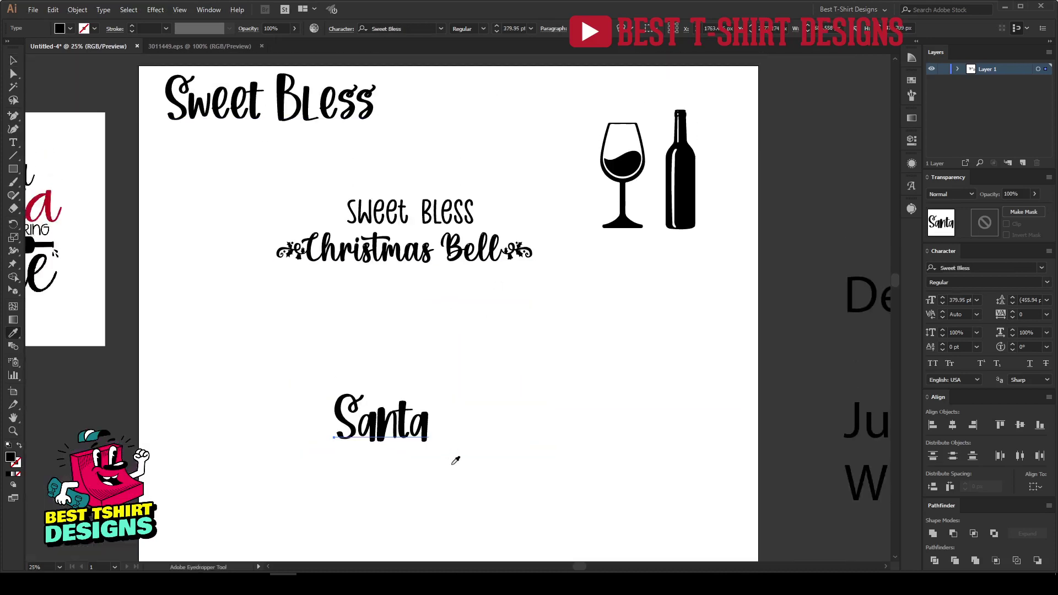
pyautogui.press('v')
pyautogui.moveTo(433, 425); pyautogui.dragTo(494, 425)
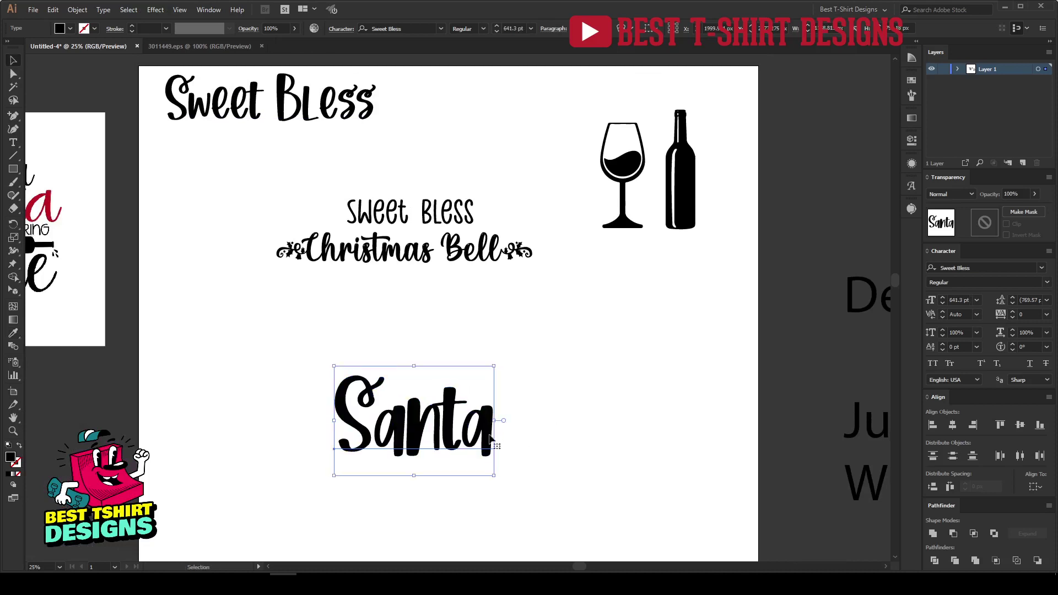
# Step: Set the word Santa in the Christmas Bell font and enlarge it to about 657 pt
pyautogui.press('i')
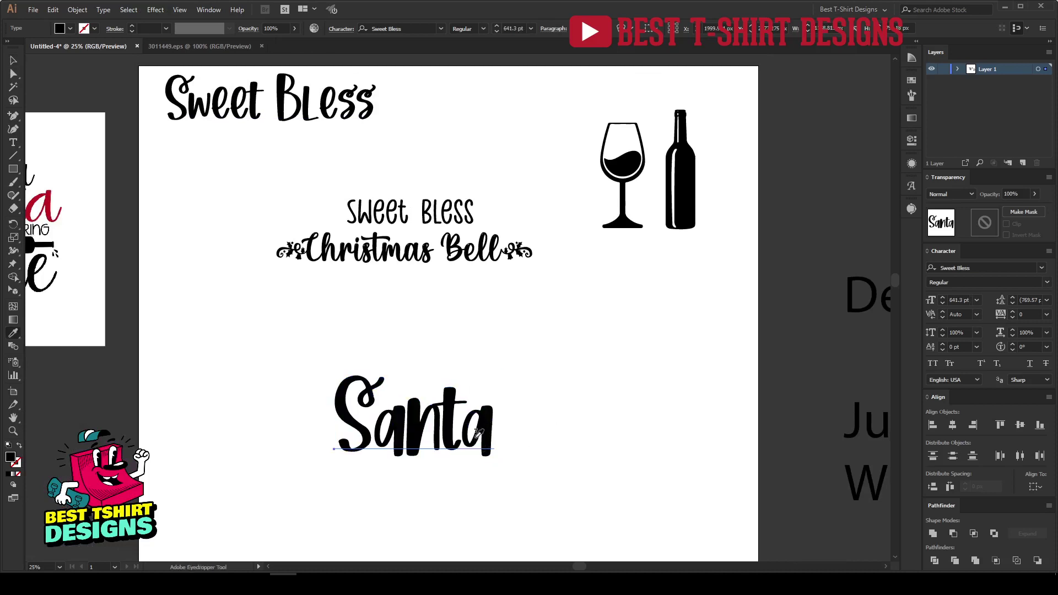
pyautogui.click(478, 259)
pyautogui.press('v')
pyautogui.moveTo(425, 438); pyautogui.dragTo(472, 442)
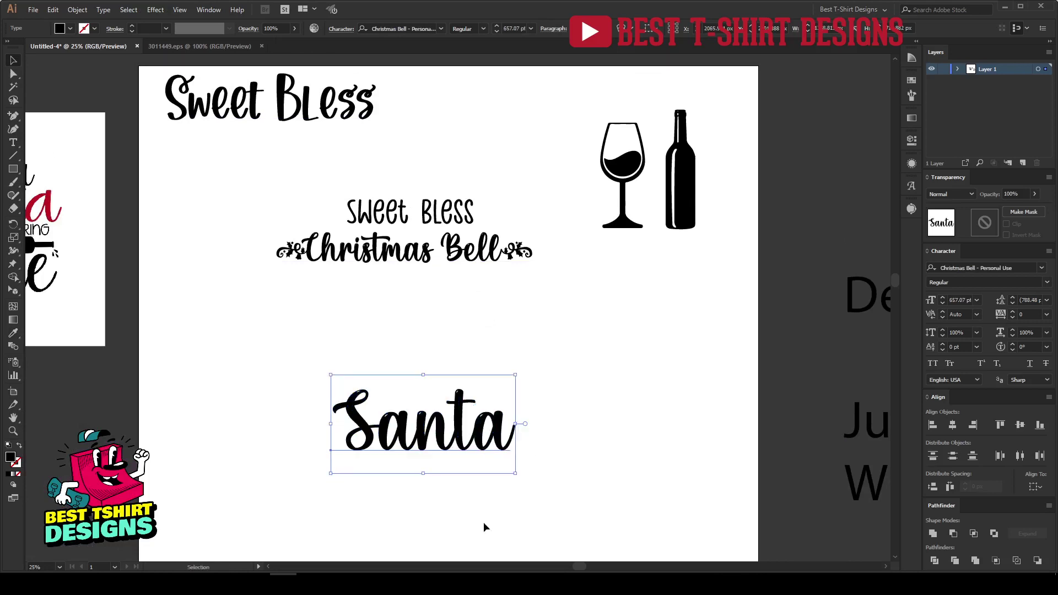
pyautogui.scroll(1, 484, 522)
pyautogui.click(612, 456)
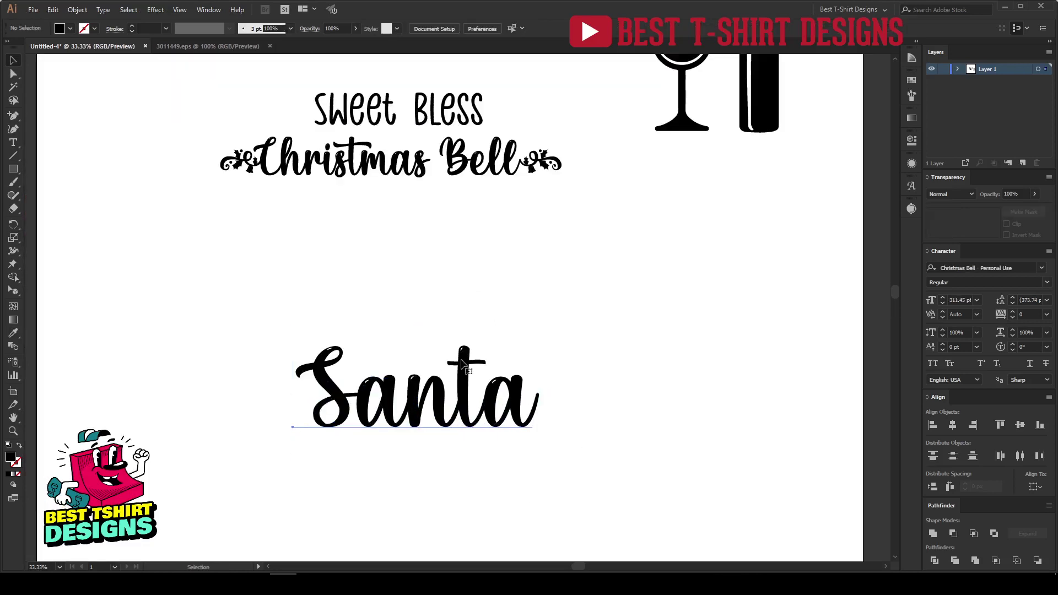
# Step: Replace the t in Santa with its long-crossbar alternate using the Touch Type tool, and shift the word slightly left
pyautogui.click(462, 363)
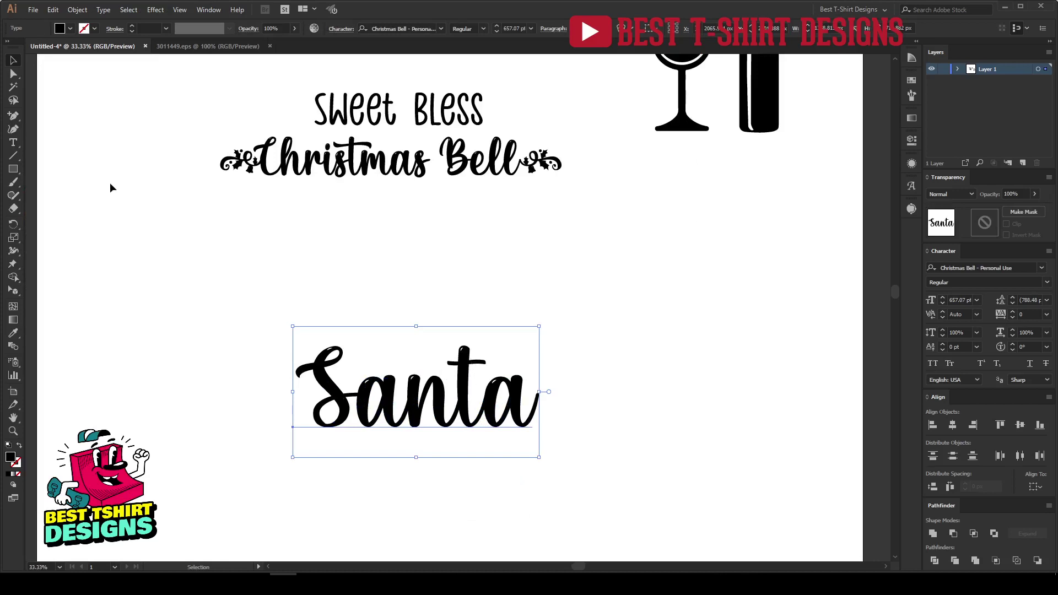
pyautogui.moveTo(16, 144); pyautogui.dragTo(75, 219)
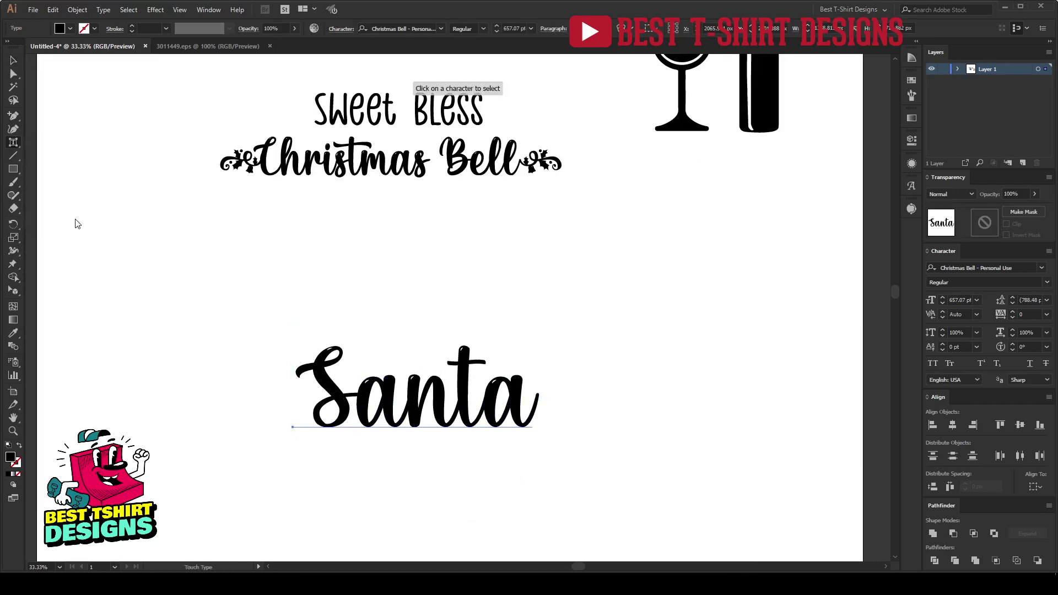
pyautogui.click(463, 355)
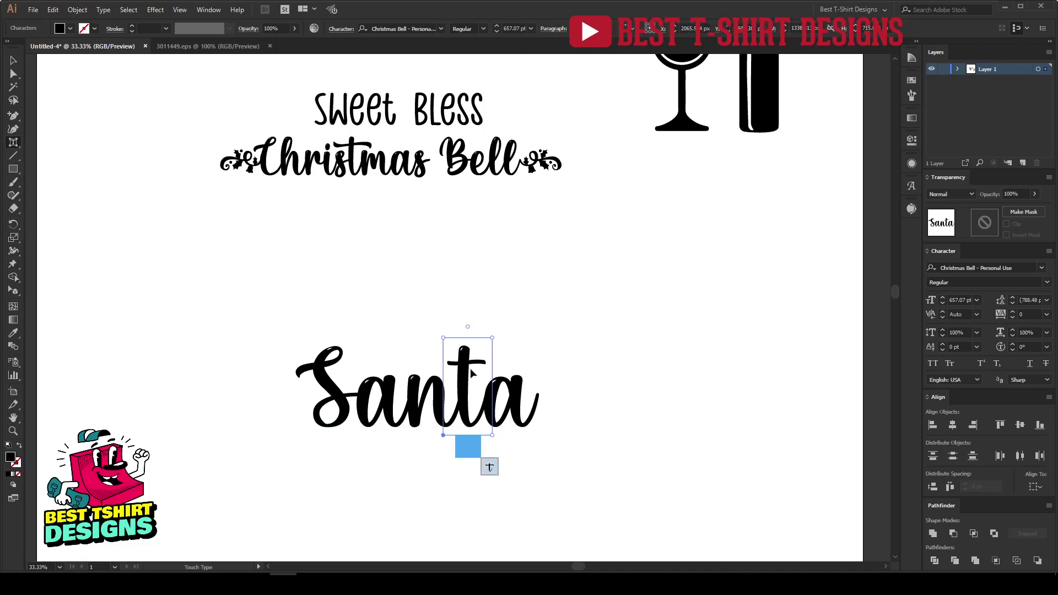
pyautogui.click(491, 468)
pyautogui.press('v')
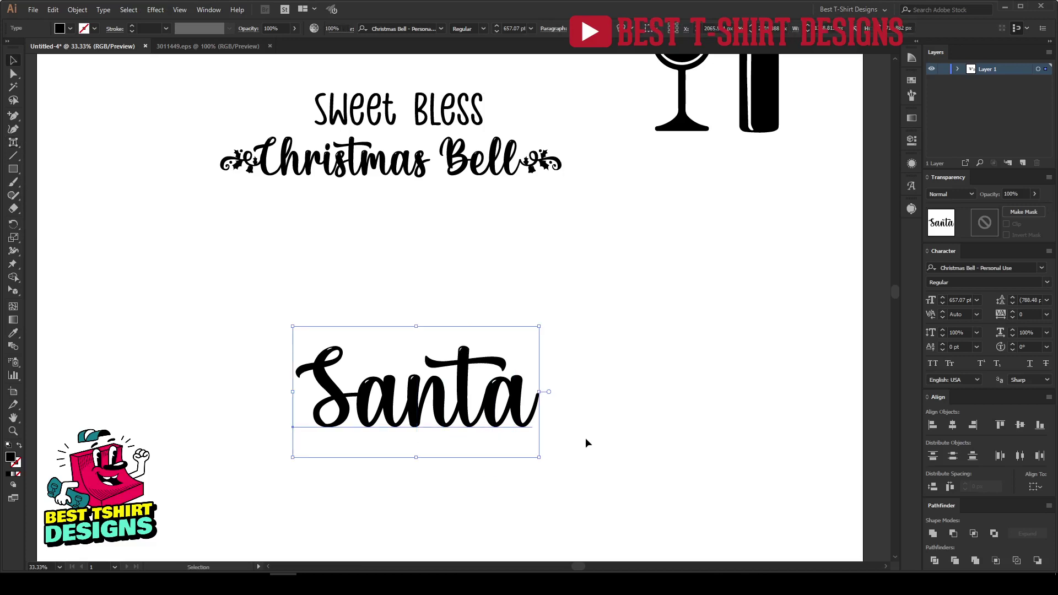
pyautogui.click(585, 438)
pyautogui.scroll(-2, 550, 435)
pyautogui.moveTo(496, 361); pyautogui.dragTo(470, 417)
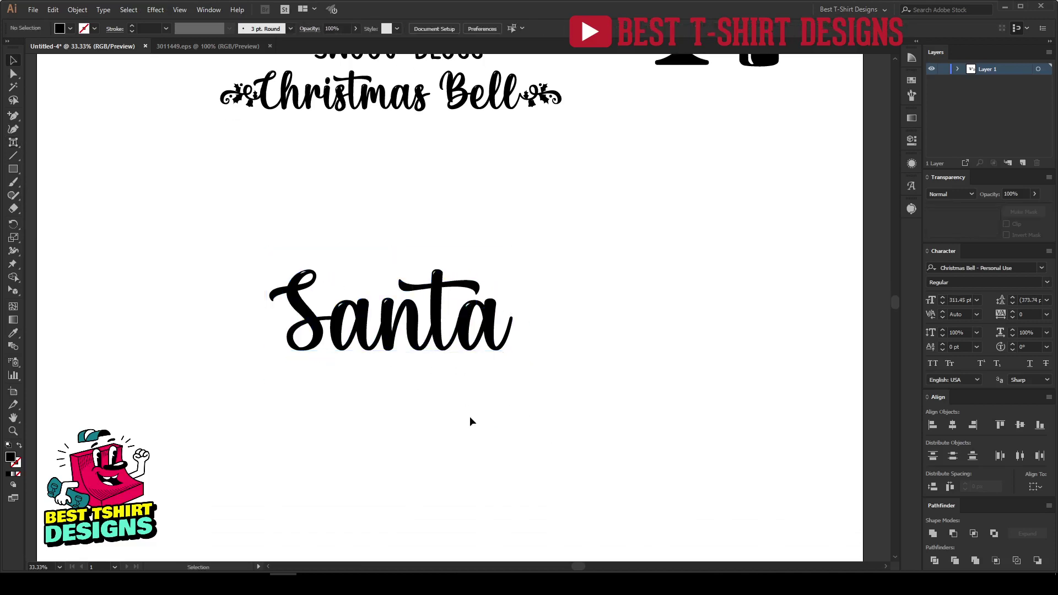
# Step: Bring the word Wine onto the artboard, match its text style to Santa, and place it directly below Santa
pyautogui.hotkey('ctrl', '-')
pyautogui.moveTo(841, 390); pyautogui.dragTo(342, 422)
pyautogui.press('i')
pyautogui.click(397, 308)
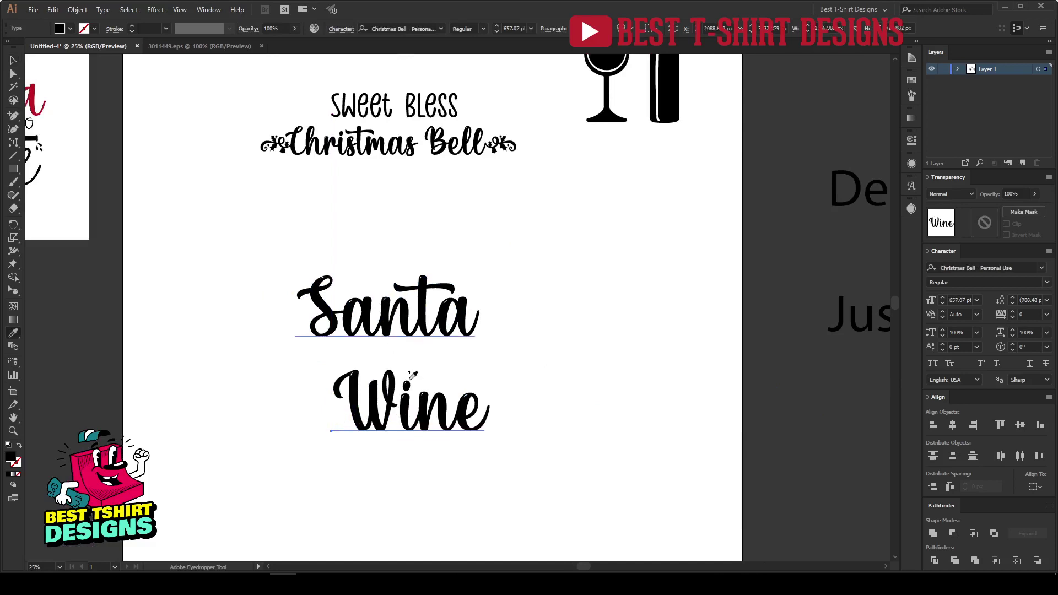
pyautogui.press('v')
pyautogui.moveTo(411, 379); pyautogui.dragTo(386, 392)
# Step: Check the letters of Wine for alternates with the Touch Type tool, and nudge the word slightly right beneath Santa
pyautogui.hotkey('shift', 't')
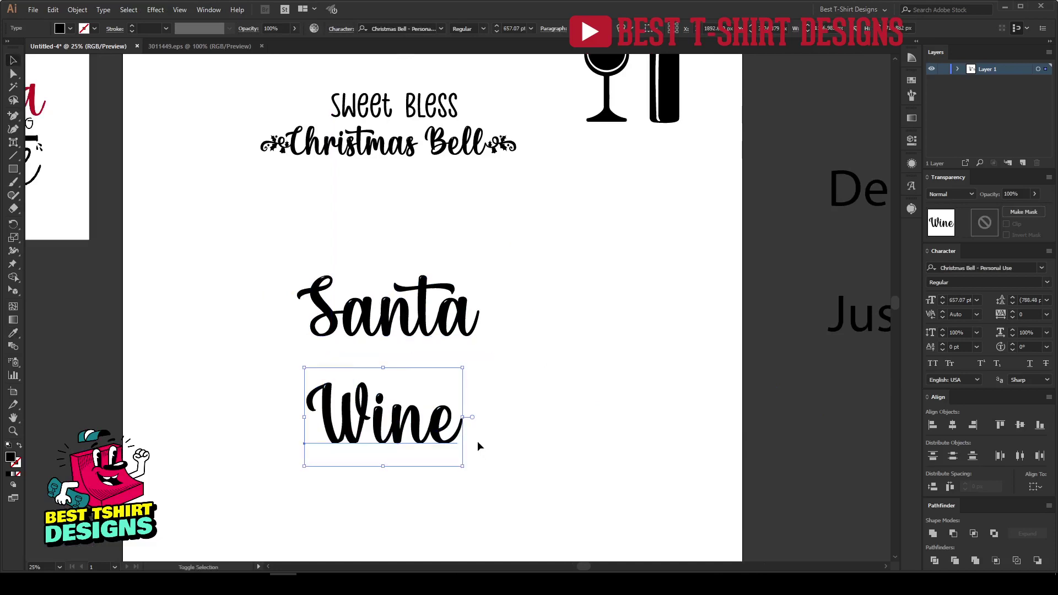
pyautogui.click(441, 428)
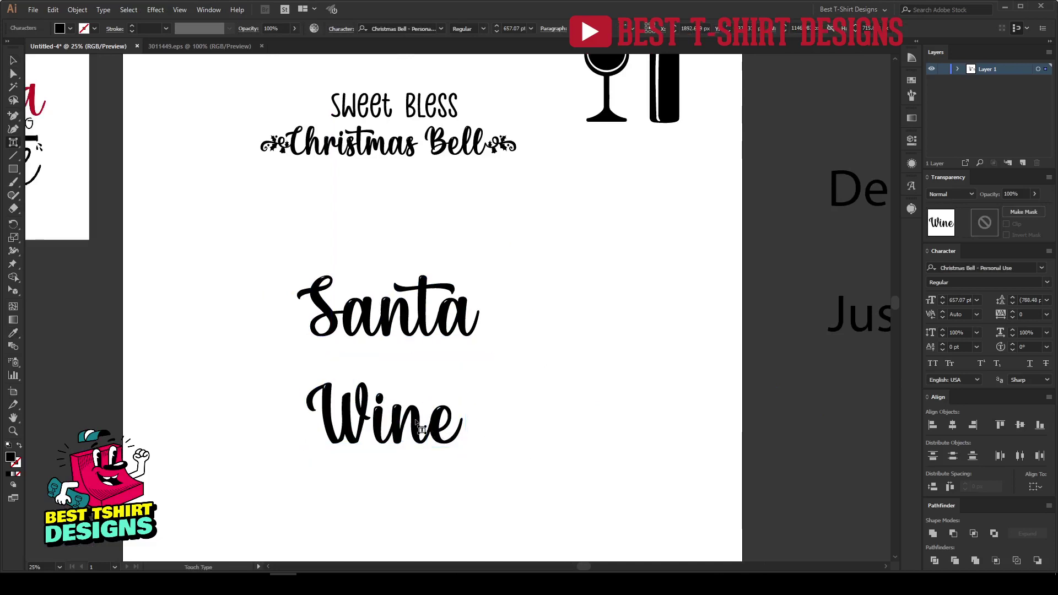
pyautogui.click(383, 427)
pyautogui.click(355, 410)
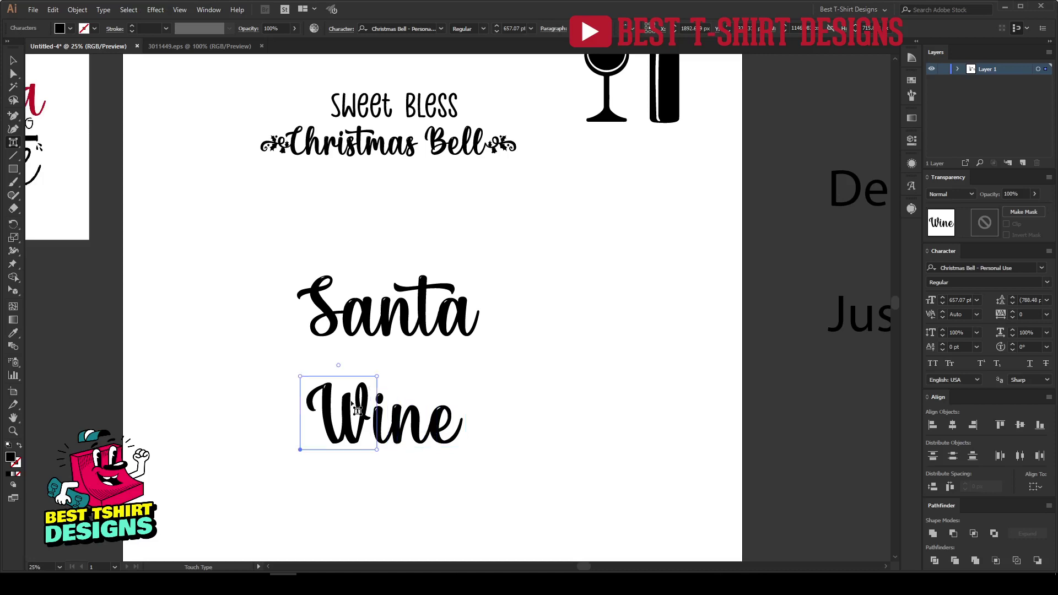
pyautogui.press('v')
pyautogui.click(550, 444)
pyautogui.moveTo(434, 431); pyautogui.dragTo(441, 431)
pyautogui.click(561, 366)
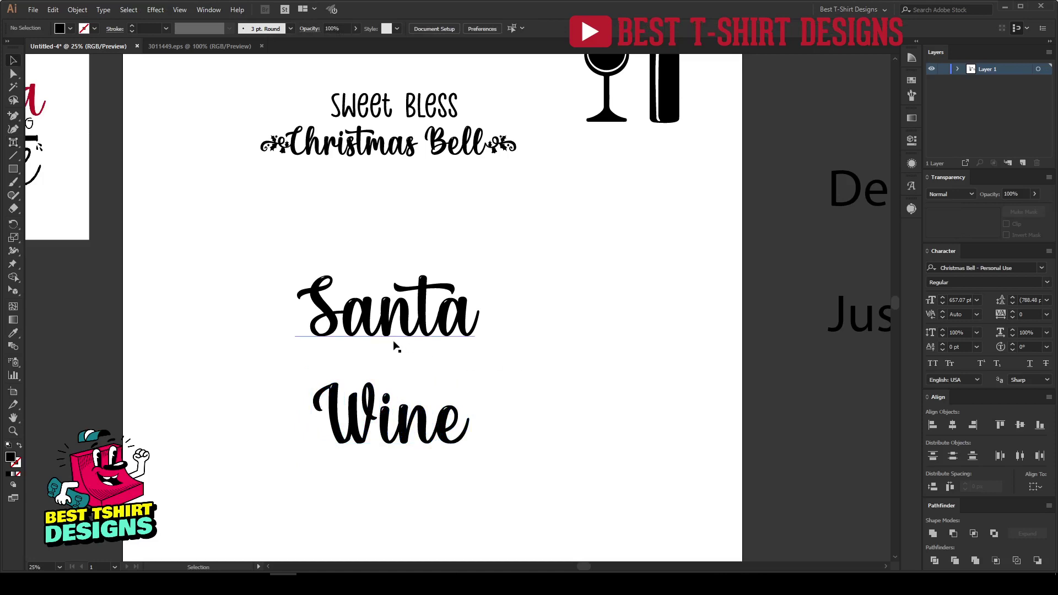
# Step: Place the word Dear just above Santa and give it the Sweet N Sticky text style from the font sample
pyautogui.scroll(-1, 395, 348)
pyautogui.click(422, 402)
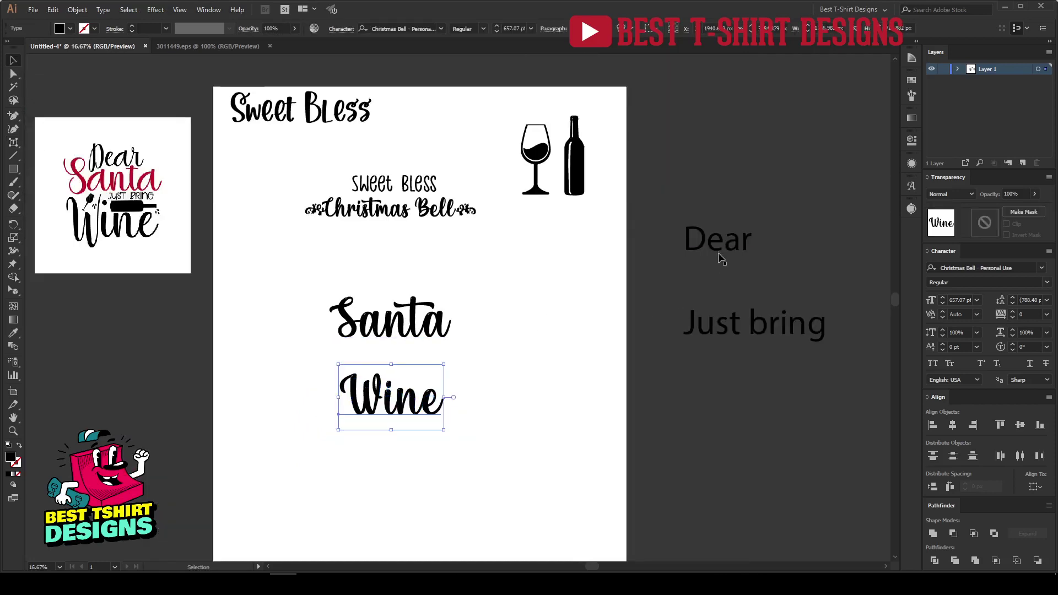
pyautogui.moveTo(721, 256); pyautogui.dragTo(364, 290)
pyautogui.press('i')
pyautogui.click(408, 176)
pyautogui.press('v')
pyautogui.scroll(1, 392, 298)
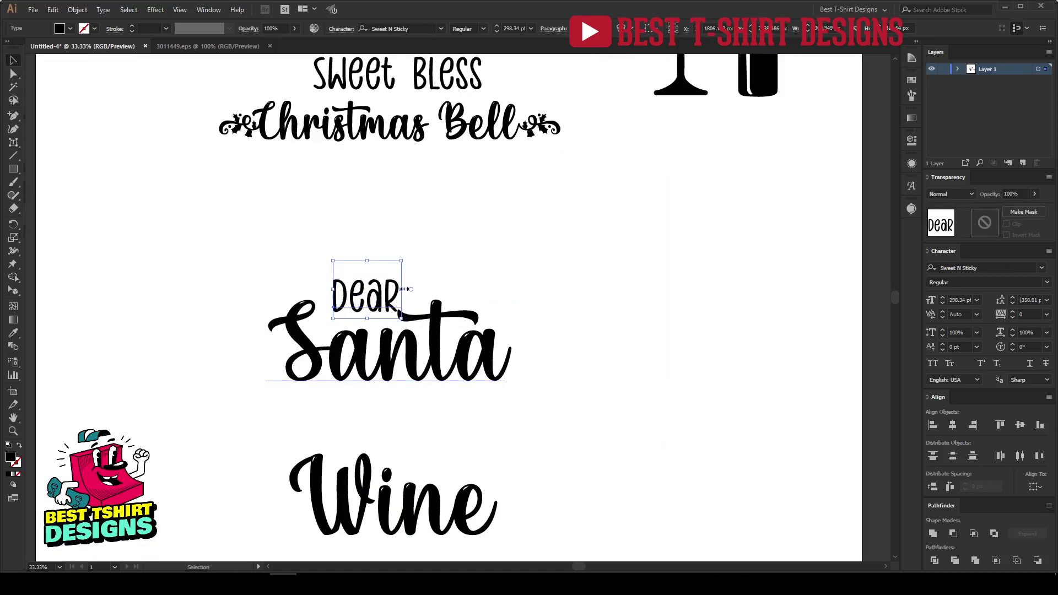
pyautogui.click(633, 349)
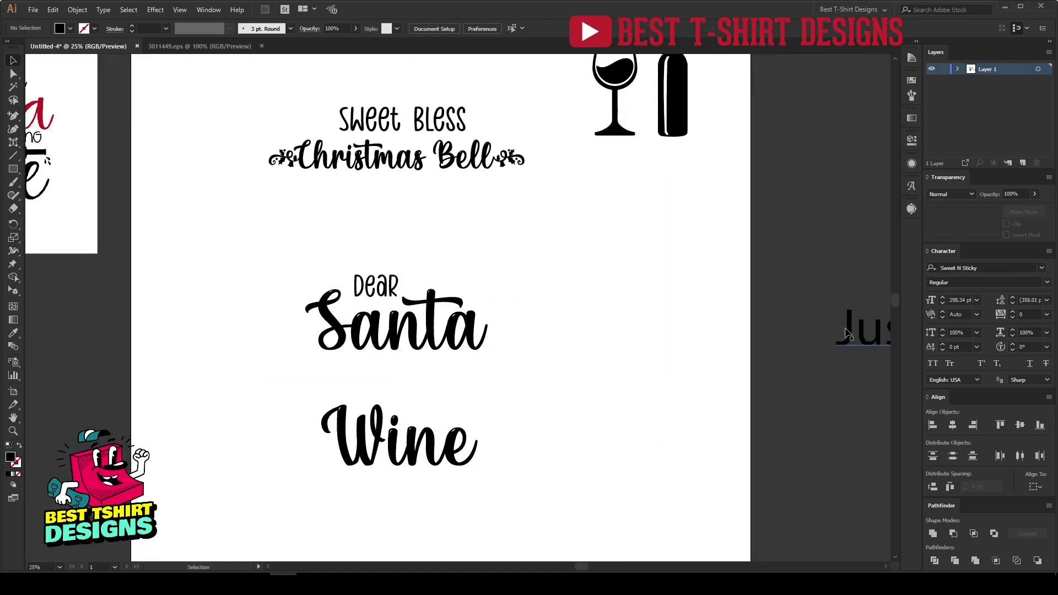
# Step: Bring the words Just bring onto the artboard and give them the Sweet N Sticky text style from the font sample
pyautogui.moveTo(847, 333); pyautogui.dragTo(505, 370)
pyautogui.press('i')
pyautogui.click(380, 289)
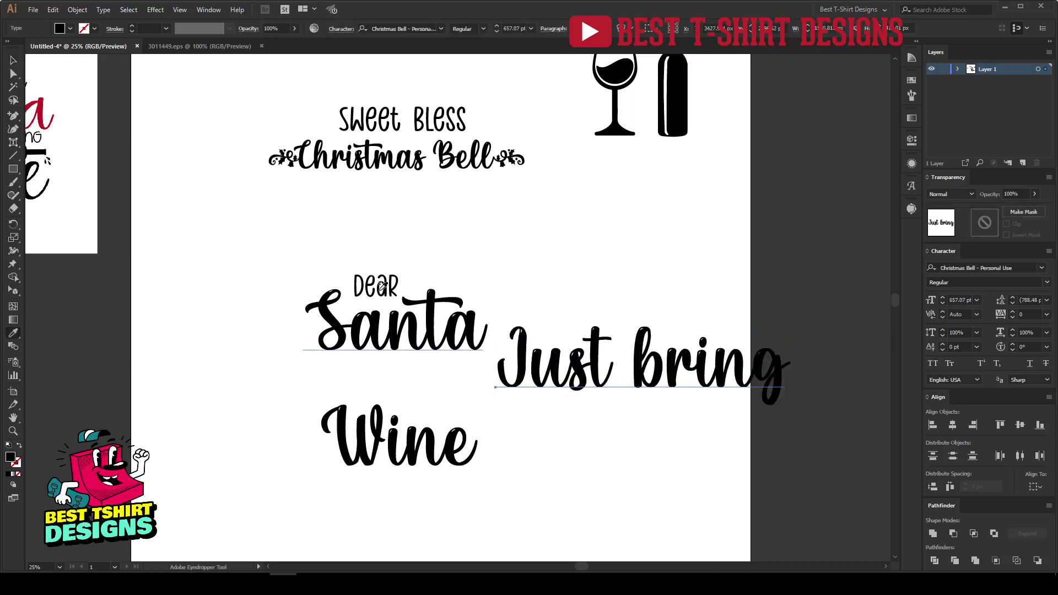
pyautogui.click(417, 118)
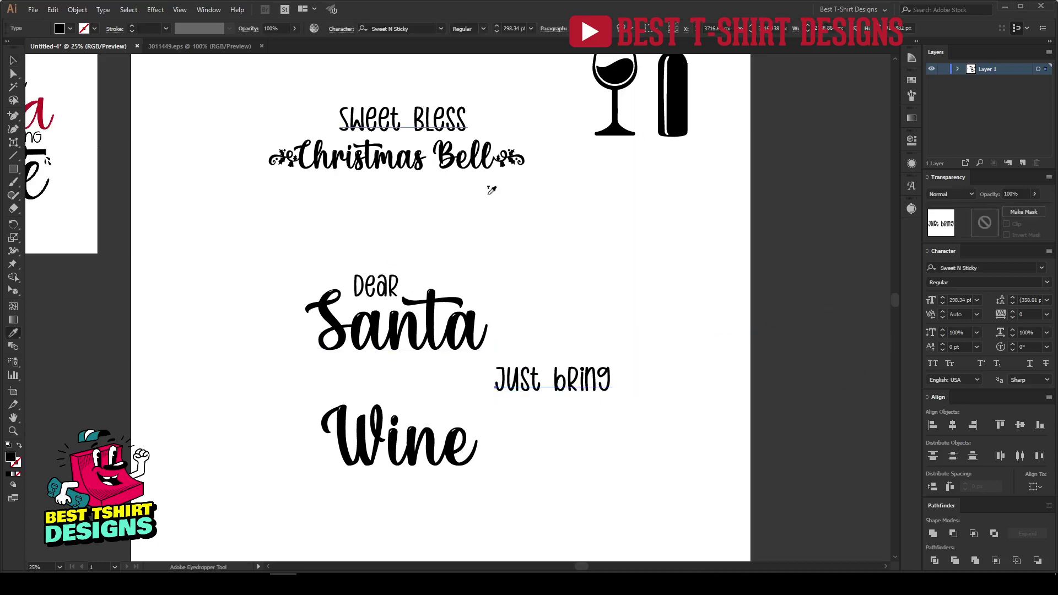
# Step: Move Santa and Wine slightly down, and place Just bring centered between the two words
pyautogui.press('v')
pyautogui.moveTo(588, 392); pyautogui.dragTo(618, 413)
pyautogui.moveTo(437, 443); pyautogui.dragTo(445, 475)
pyautogui.moveTo(446, 345); pyautogui.dragTo(451, 359)
pyautogui.moveTo(581, 409); pyautogui.dragTo(399, 409)
pyautogui.moveTo(464, 395); pyautogui.dragTo(472, 395)
pyautogui.click(548, 392)
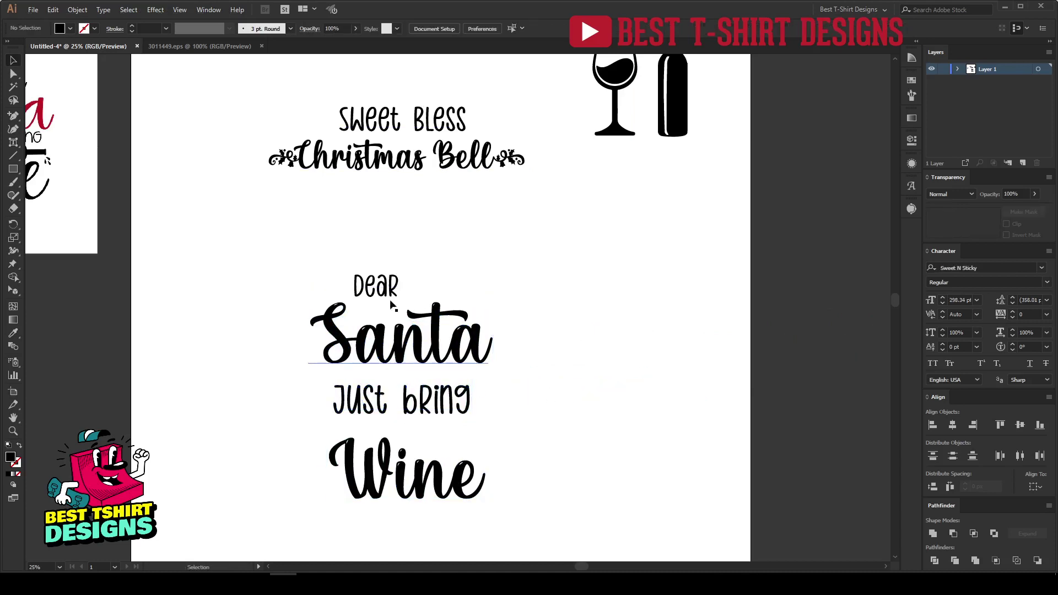
# Step: Move Dear up and center it above Santa, and compare the text layout with the reference design
pyautogui.moveTo(379, 303); pyautogui.dragTo(527, 230)
pyautogui.hotkey('ctrl', '-')
pyautogui.moveTo(368, 272); pyautogui.dragTo(652, 488)
pyautogui.click(626, 406)
pyautogui.moveTo(556, 278); pyautogui.dragTo(469, 306)
pyautogui.click(329, 313)
pyautogui.scroll(2, 166, 176)
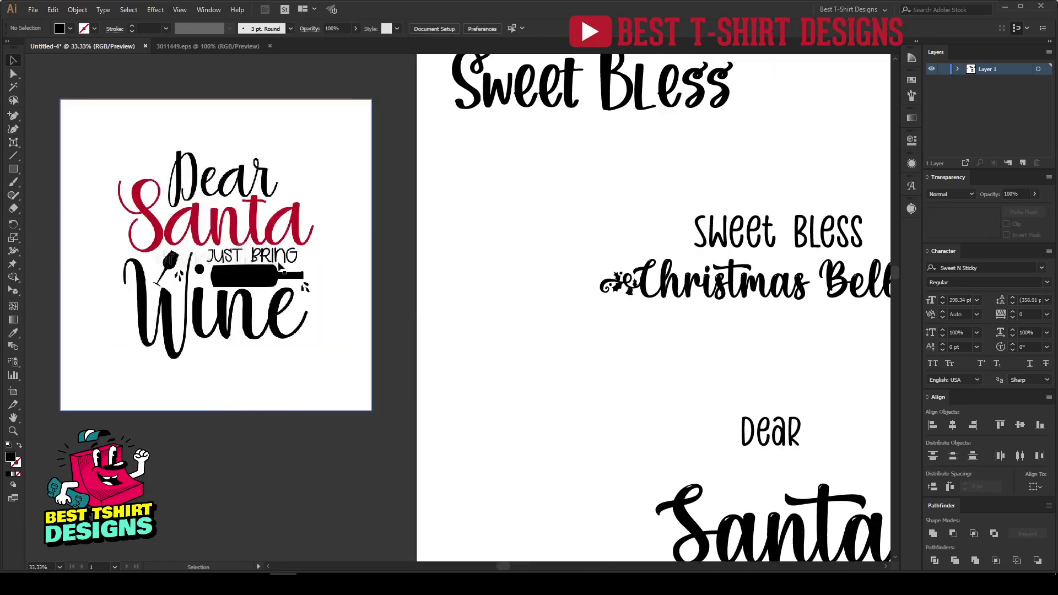
pyautogui.scroll(-2, 182, 221)
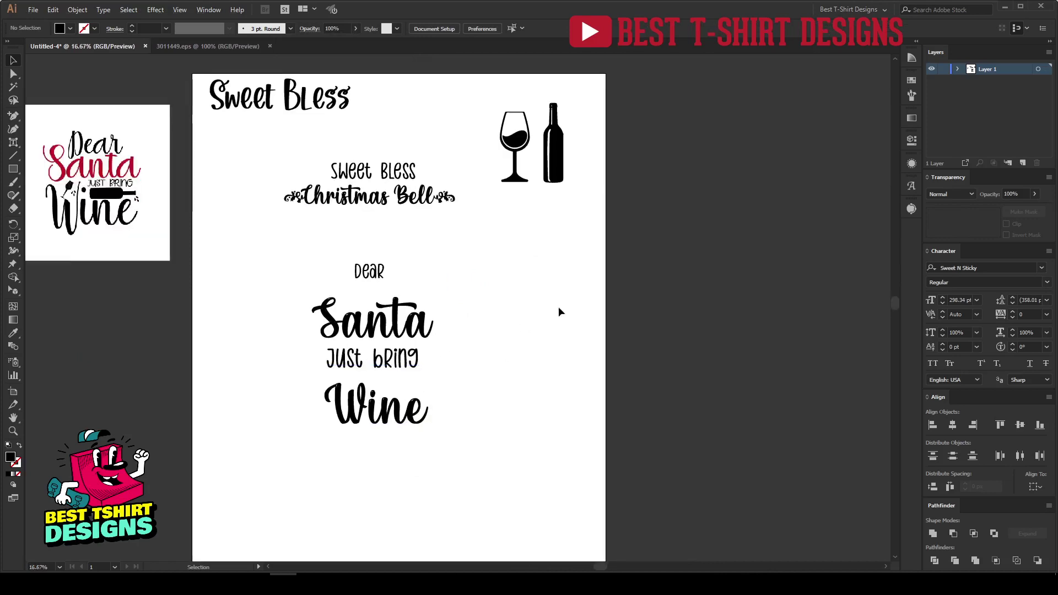
pyautogui.moveTo(274, 247); pyautogui.dragTo(526, 496)
pyautogui.scroll(1, 308, 336)
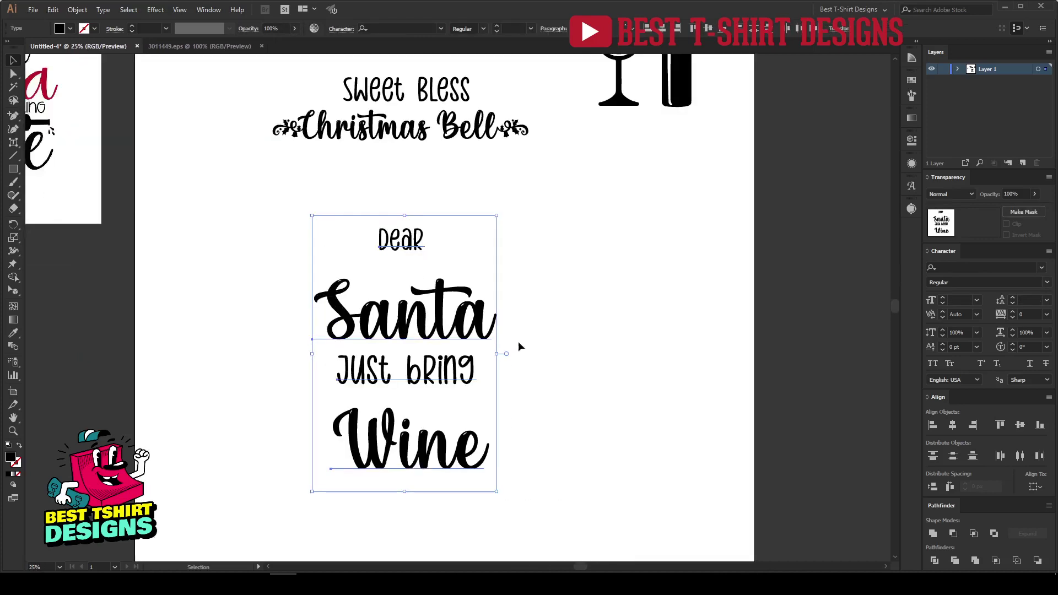
# Step: From 3011449.eps, copy the holly sprig, berry branch, small red tree and striped ornament beside Santa, plus the string lights, large Christmas tree and upper candy cane
pyautogui.click(218, 60)
pyautogui.click(209, 46)
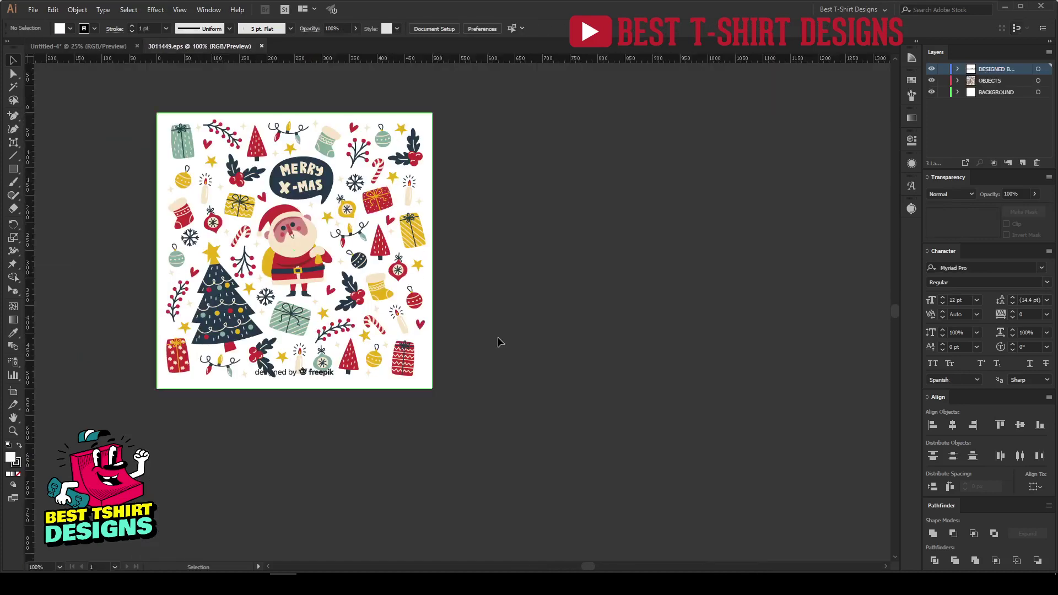
pyautogui.scroll(1, 125, 179)
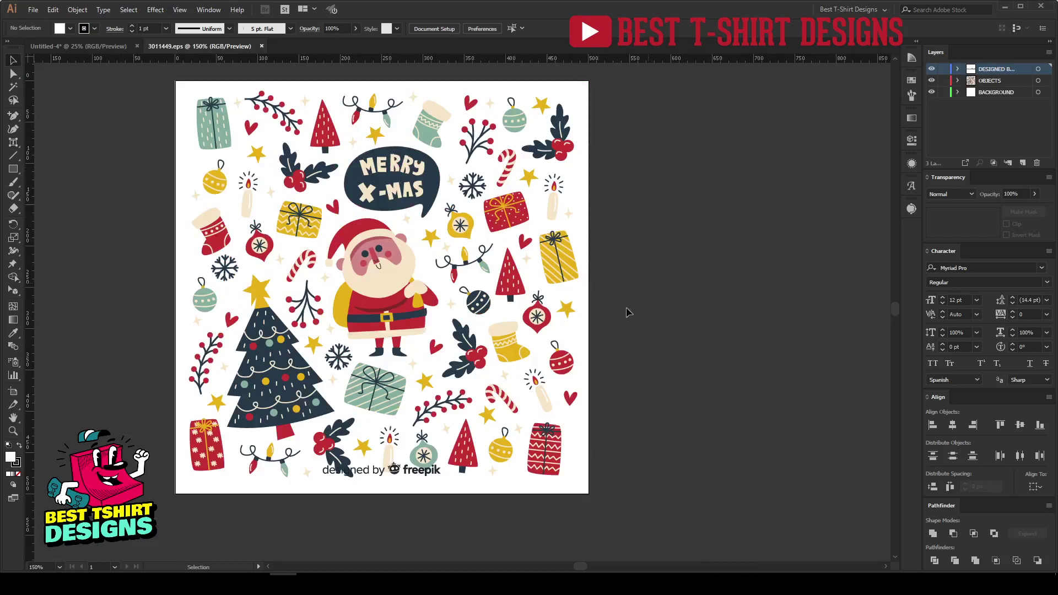
pyautogui.click(478, 351)
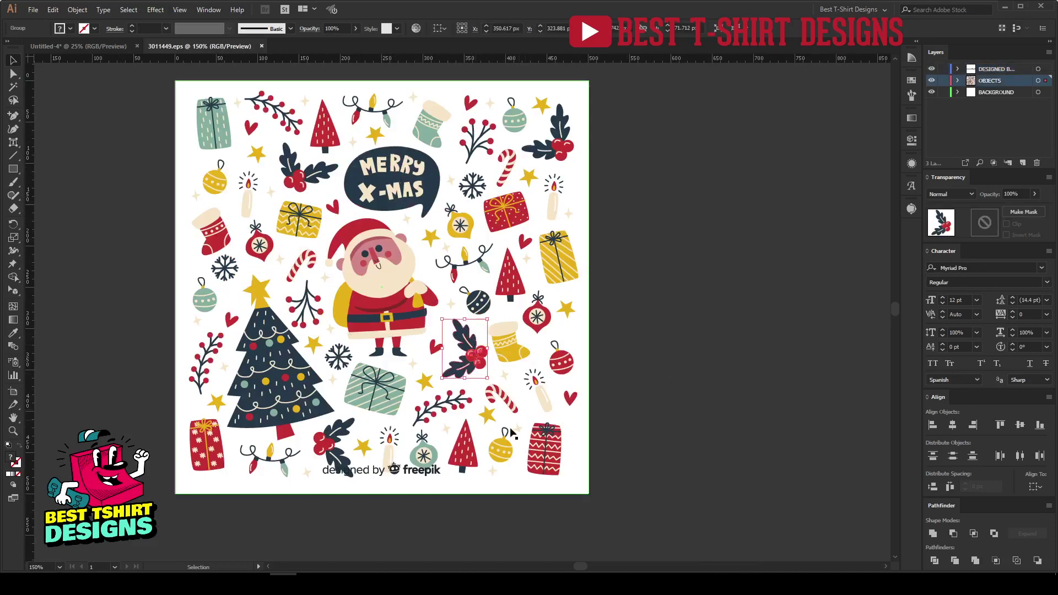
pyautogui.keyDown('shift'); pyautogui.click(448, 411); pyautogui.keyUp('shift')
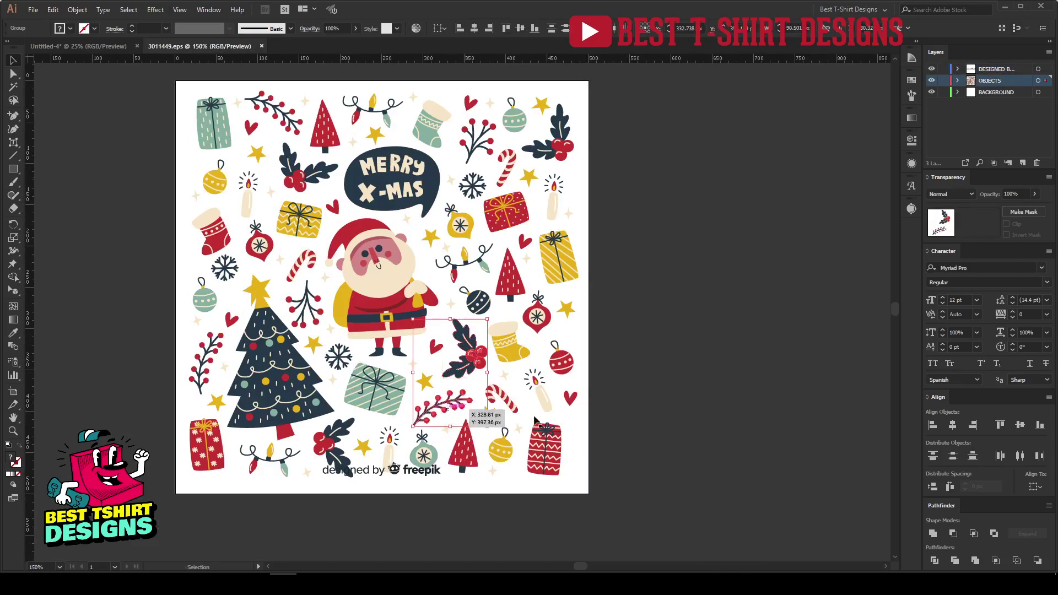
pyautogui.keyDown('shift'); pyautogui.click(510, 284); pyautogui.keyUp('shift')
pyautogui.keyDown('shift'); pyautogui.click(478, 301); pyautogui.keyUp('shift')
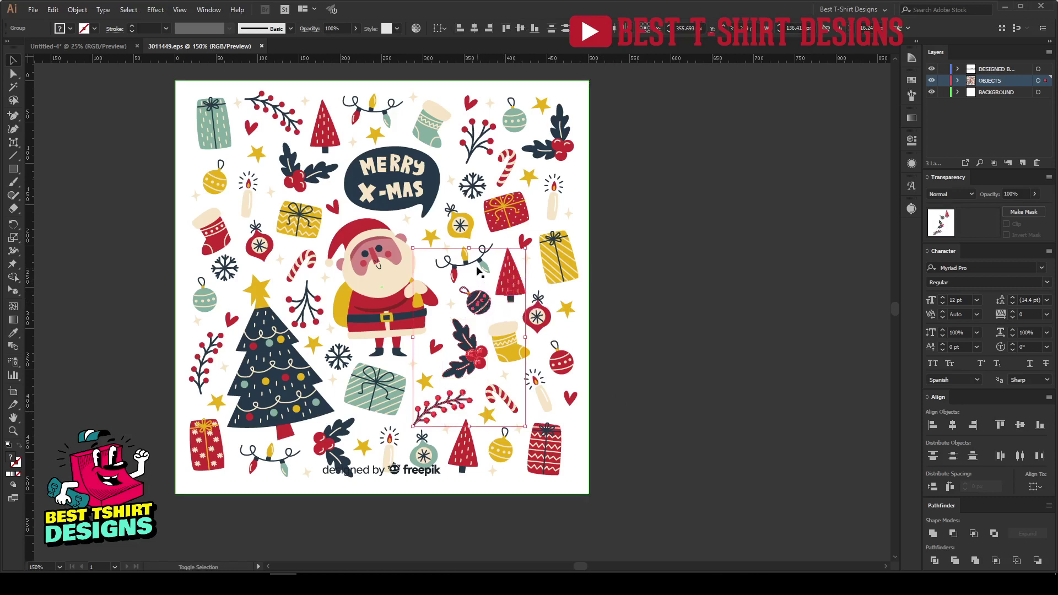
pyautogui.keyDown('shift'); pyautogui.click(477, 264); pyautogui.keyUp('shift')
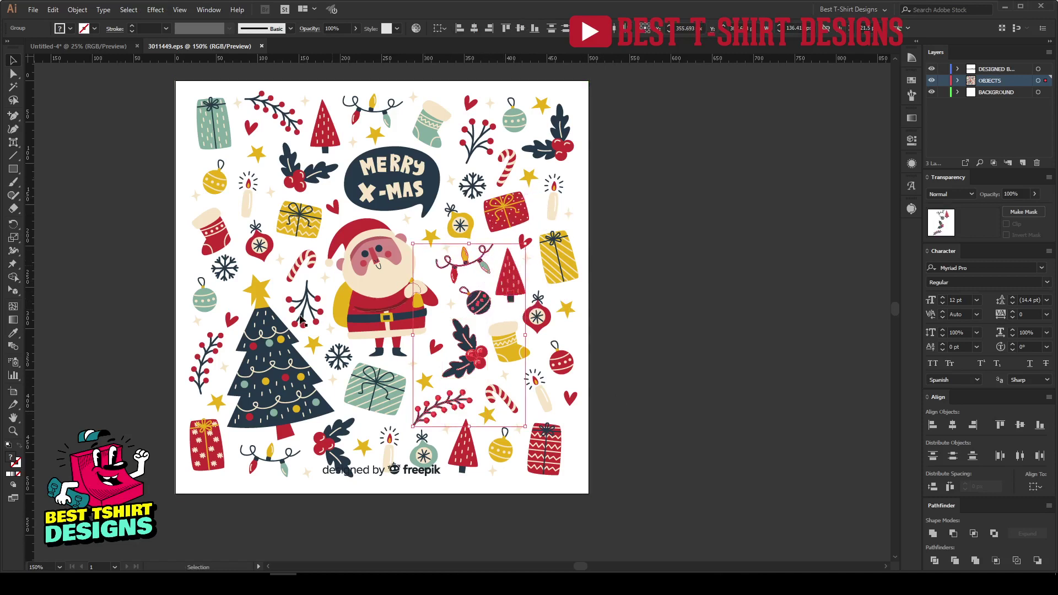
pyautogui.keyDown('shift'); pyautogui.click(283, 379); pyautogui.keyUp('shift')
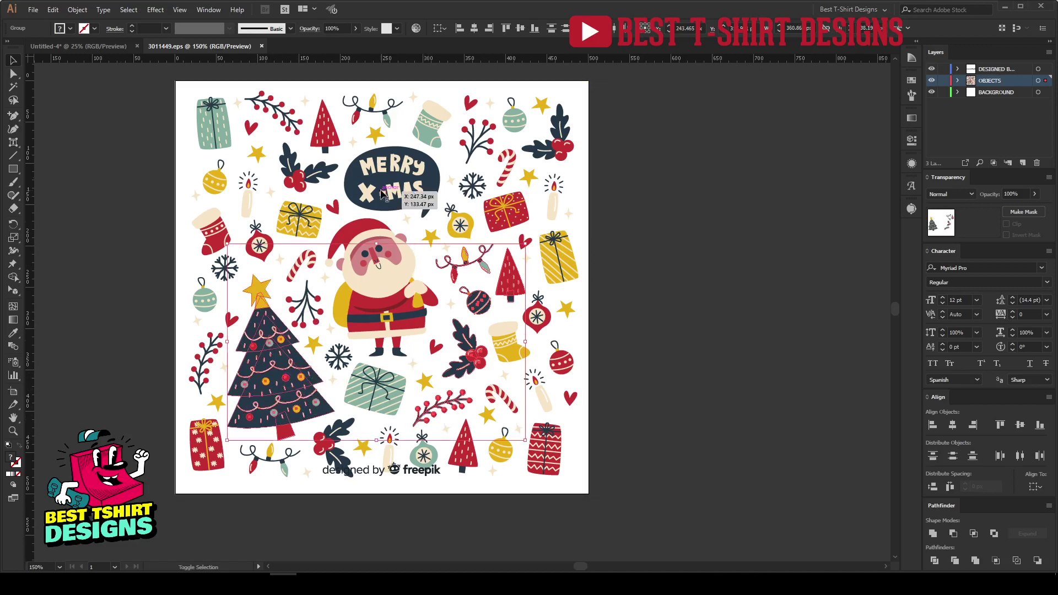
pyautogui.keyDown('shift'); pyautogui.click(510, 162); pyautogui.keyUp('shift')
pyautogui.press('a')
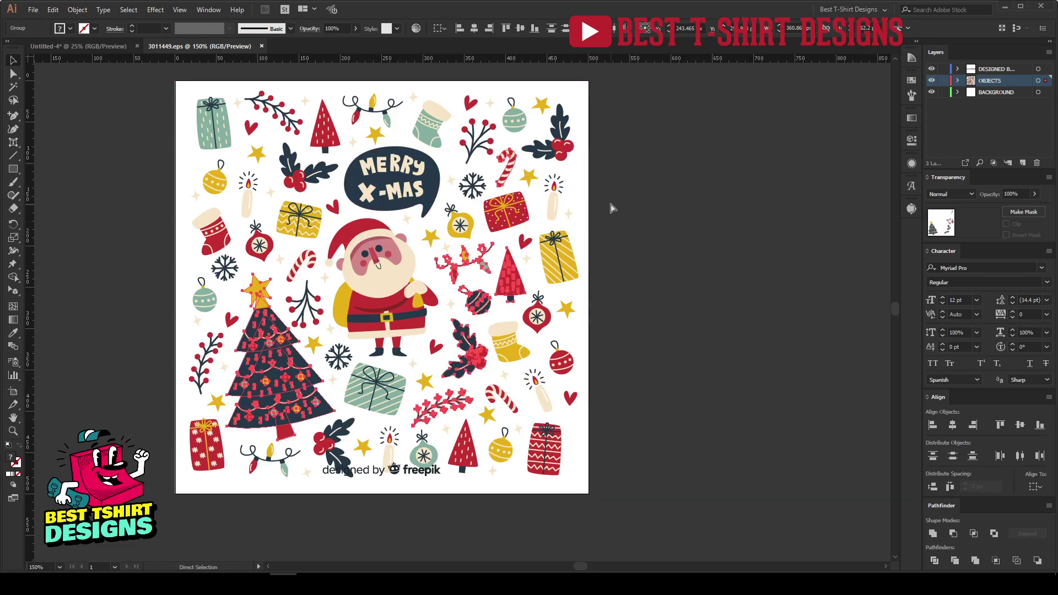
pyautogui.hotkey('ctrl', 'c')
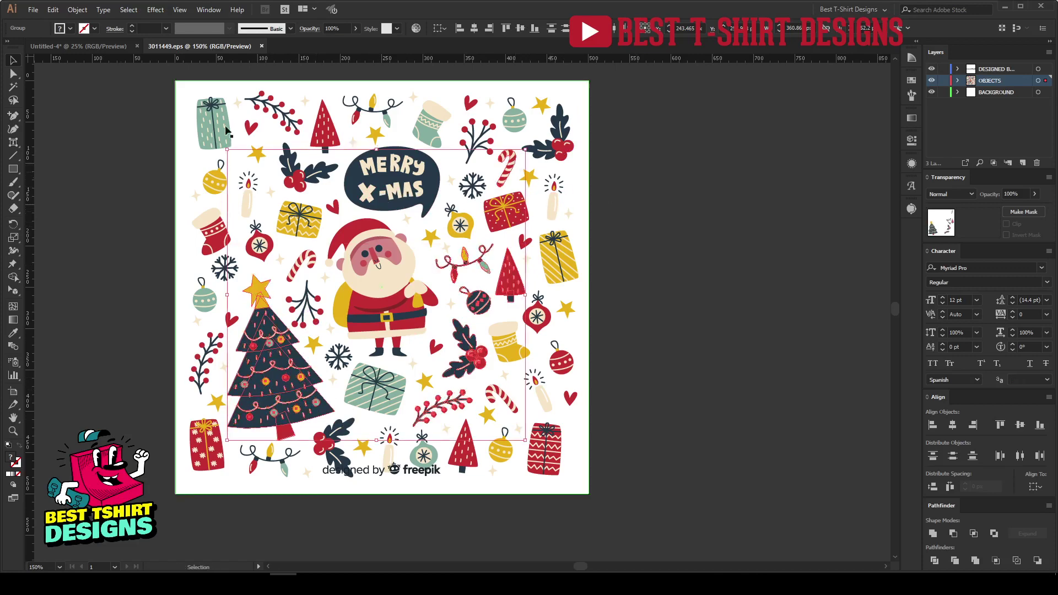
# Step: Paste the copied Christmas elements into the Untitled-4 document and place them in the empty space beside the lettering
pyautogui.click(110, 46)
pyautogui.hotkey('ctrl', 'v')
pyautogui.moveTo(586, 328); pyautogui.dragTo(736, 267)
pyautogui.click(586, 362)
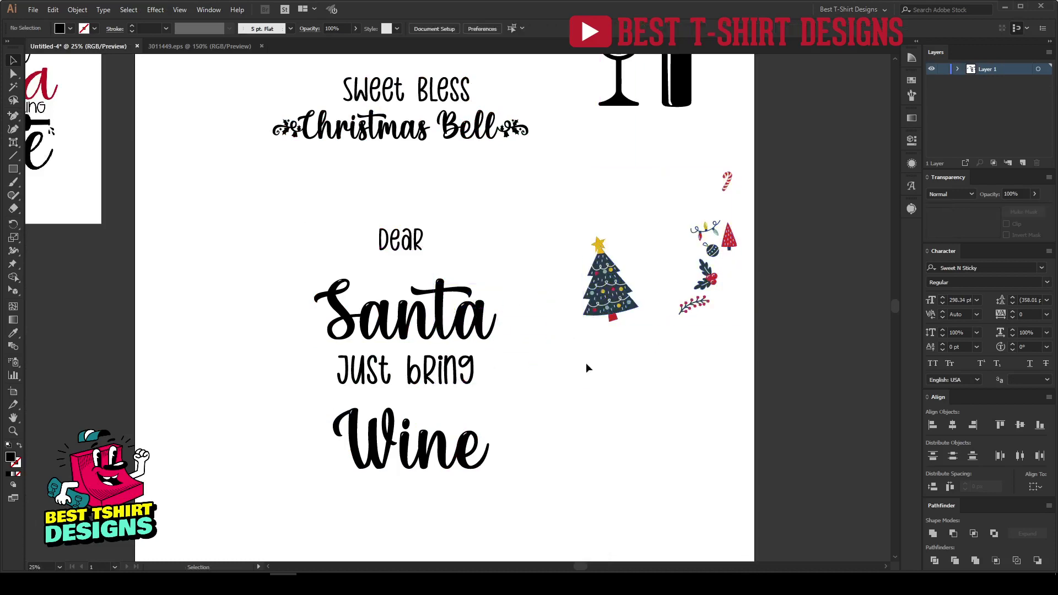
# Step: Tighten the line spacing by moving Santa, Just bring and Wine up closer beneath Dear
pyautogui.scroll(1, 416, 247)
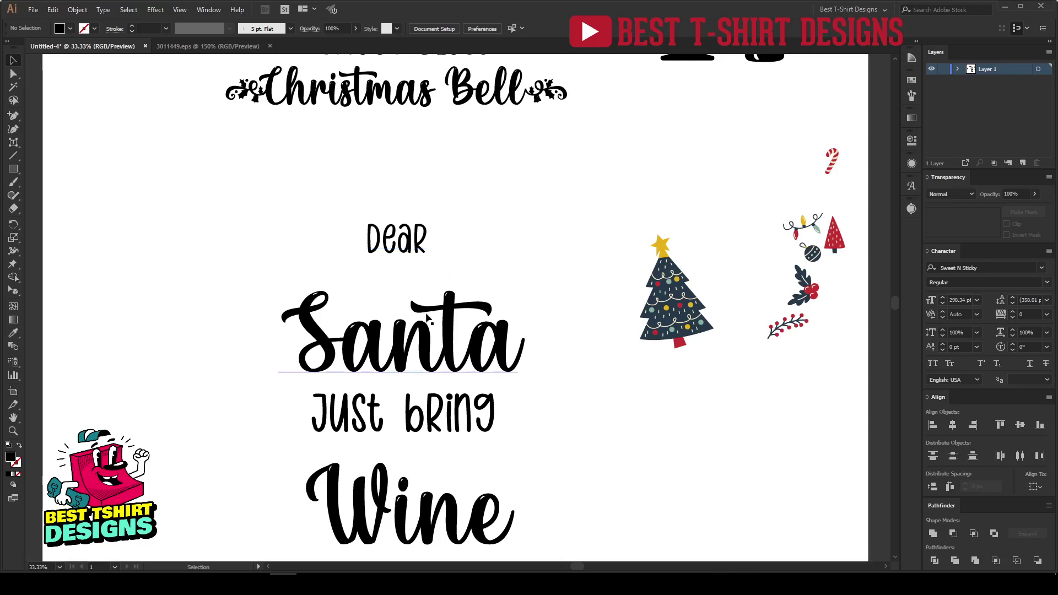
pyautogui.moveTo(427, 319); pyautogui.dragTo(429, 291)
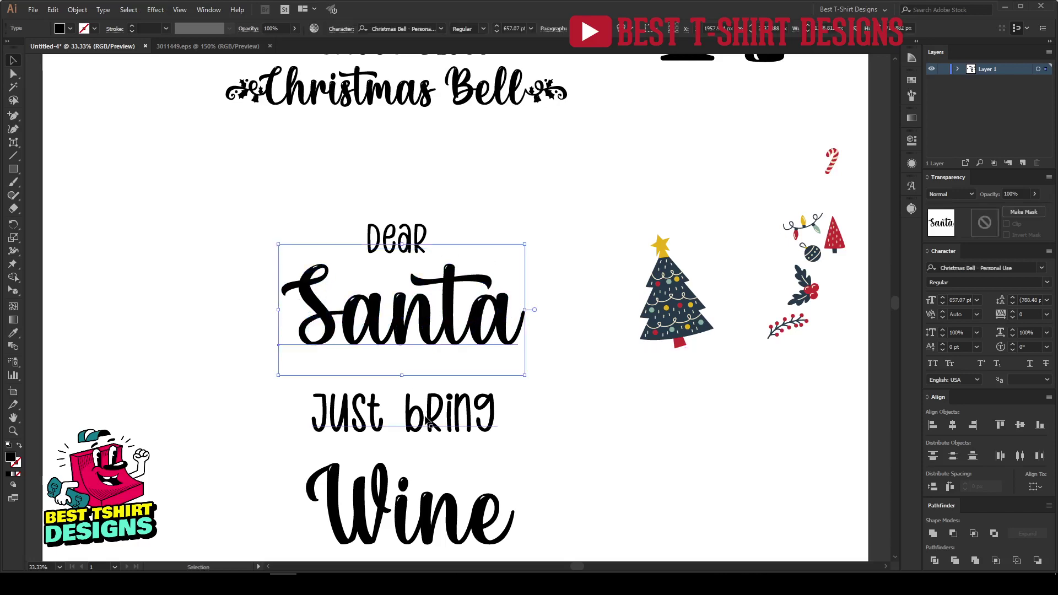
pyautogui.moveTo(428, 416); pyautogui.dragTo(428, 394)
pyautogui.moveTo(444, 509); pyautogui.dragTo(444, 480)
# Step: Align the four text lines to their horizontal centers, convert them to outlines, and center them horizontally again
pyautogui.moveTo(597, 534); pyautogui.dragTo(234, 199)
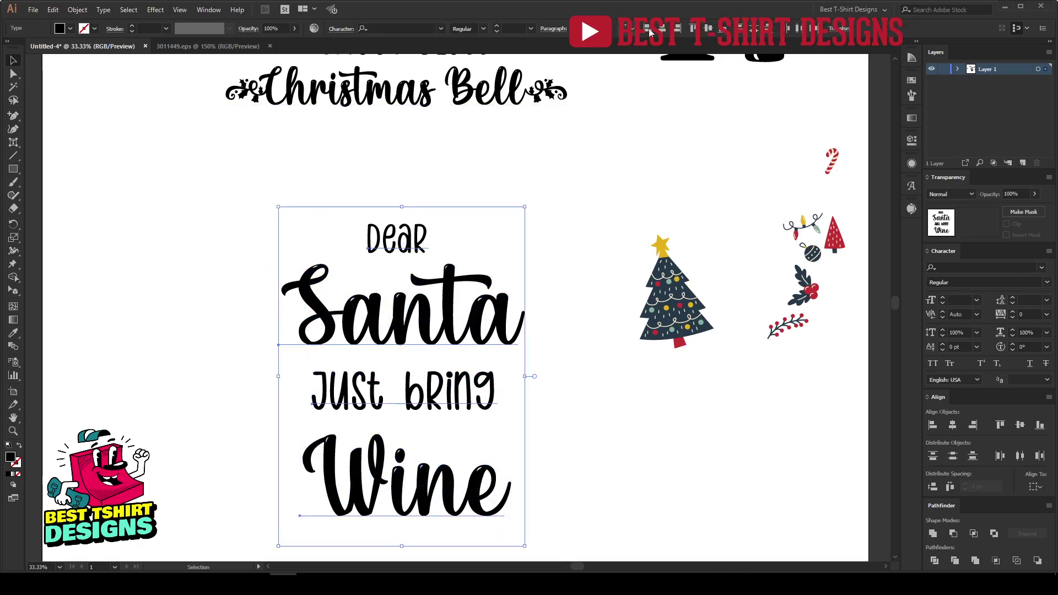
pyautogui.rightClick(417, 242)
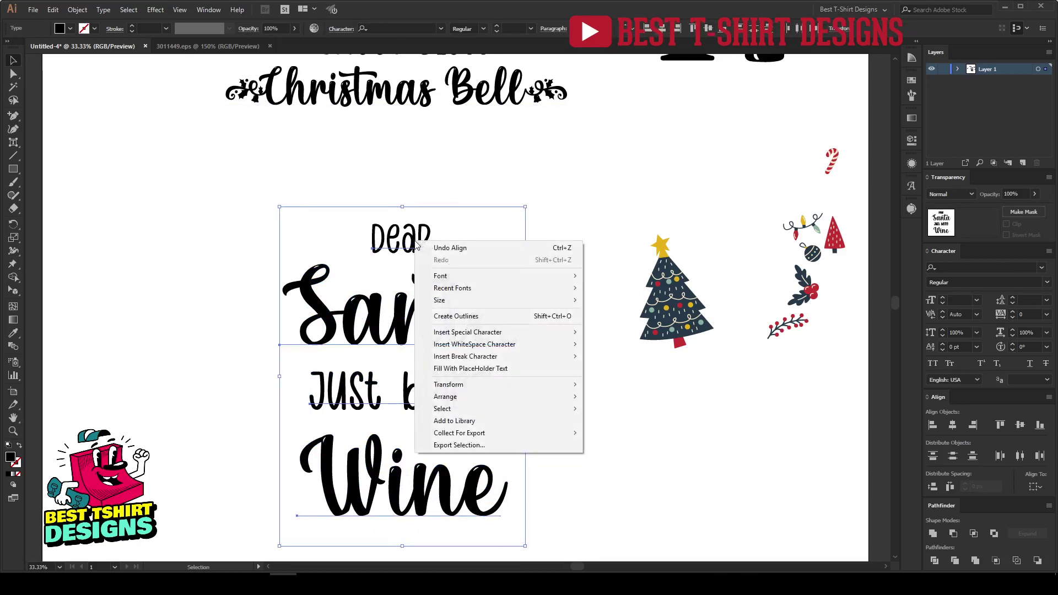
pyautogui.click(441, 318)
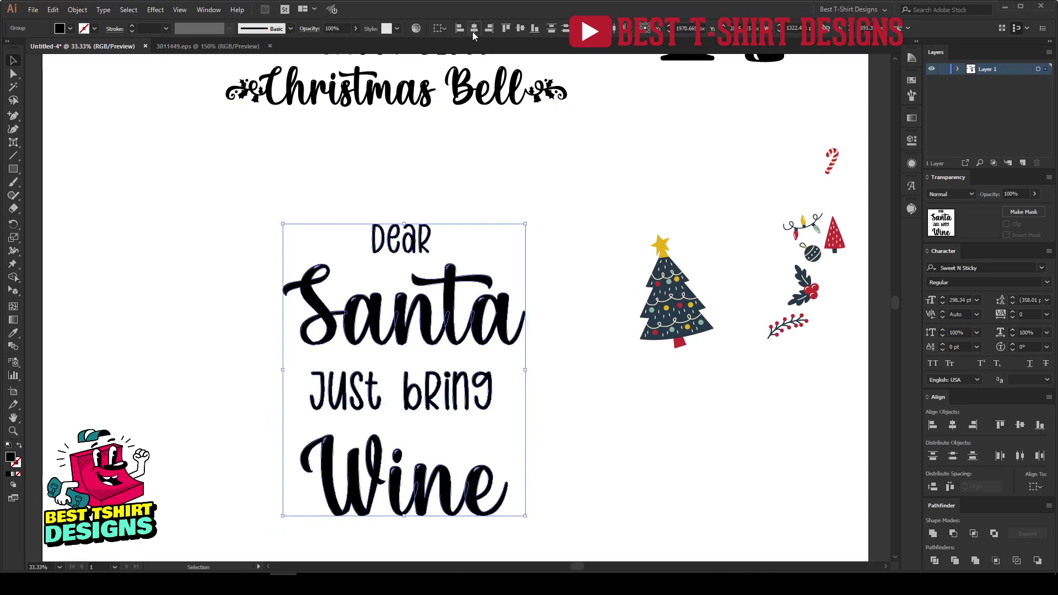
pyautogui.click(473, 29)
pyautogui.click(558, 278)
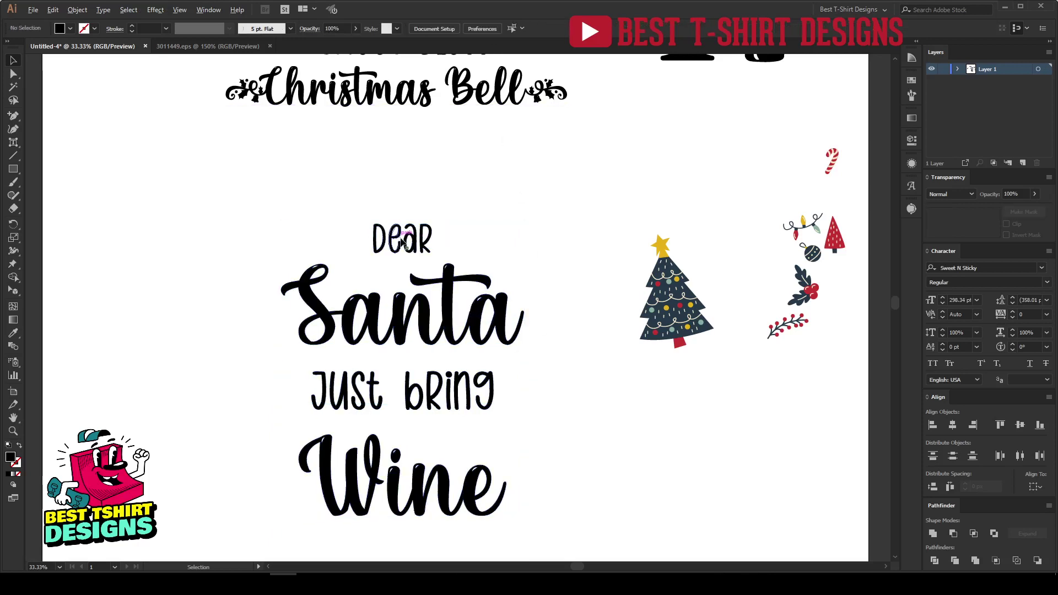
# Step: Apply a horizontal Arc warp with 40% bend to the word Dear
pyautogui.keyDown('alt'); pyautogui.scroll(1, 408, 243); pyautogui.keyUp('alt')
pyautogui.click(411, 245)
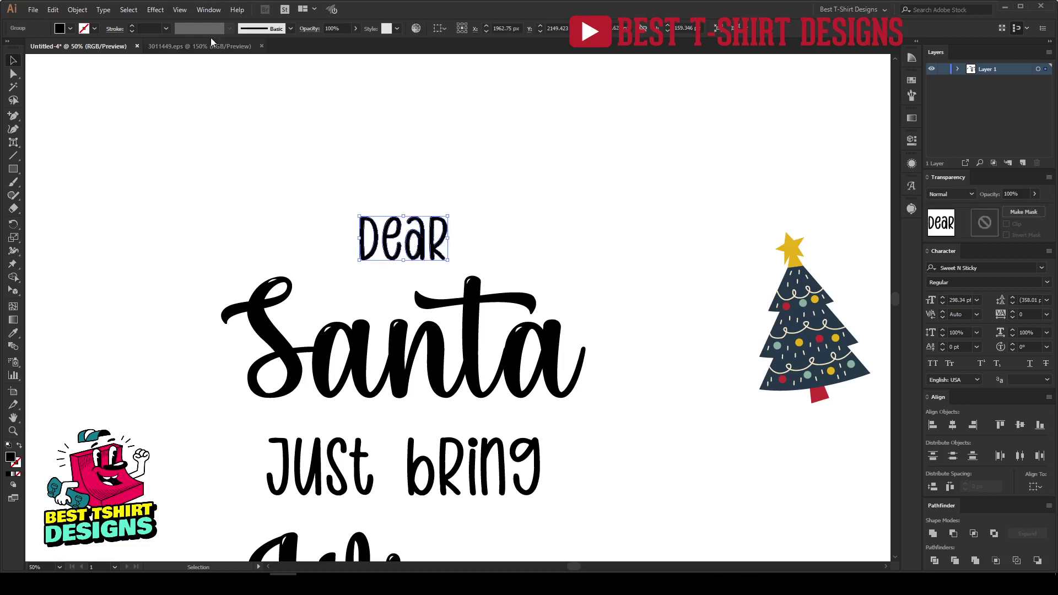
pyautogui.click(156, 10)
pyautogui.moveTo(194, 152)
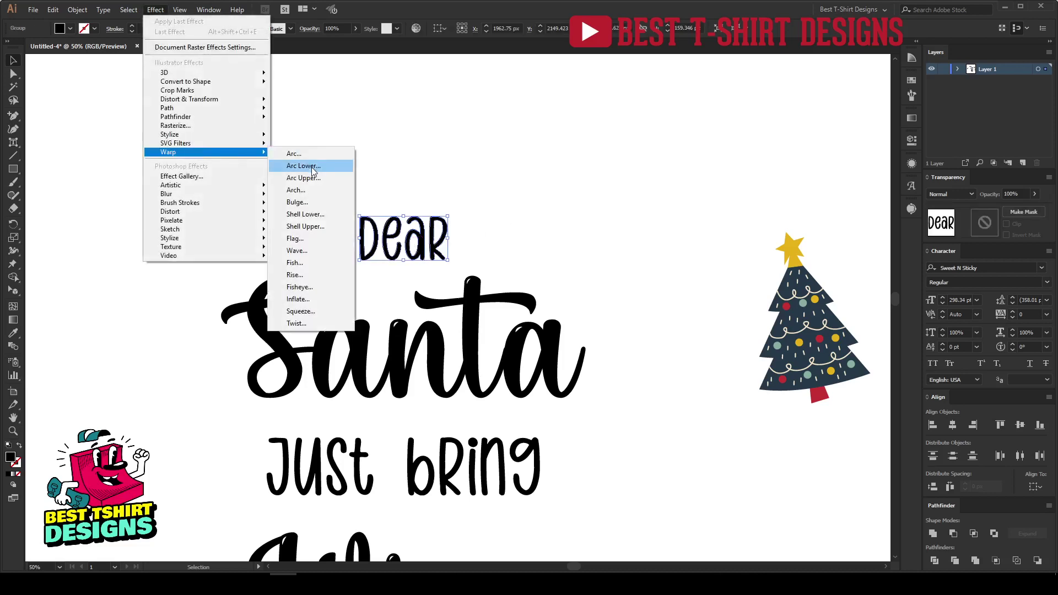
pyautogui.click(316, 189)
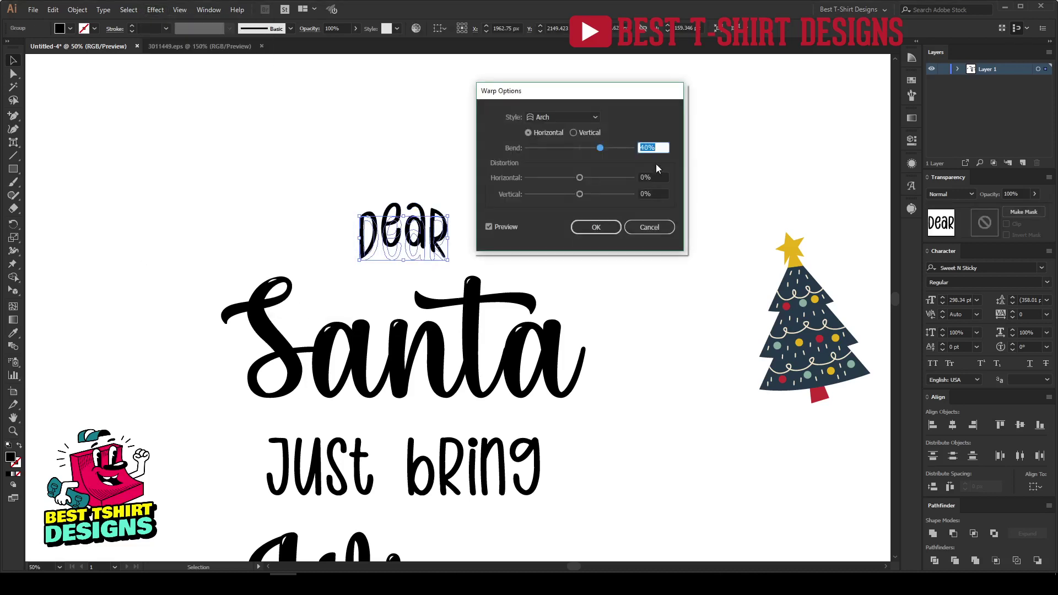
pyautogui.click(548, 117)
pyautogui.click(553, 131)
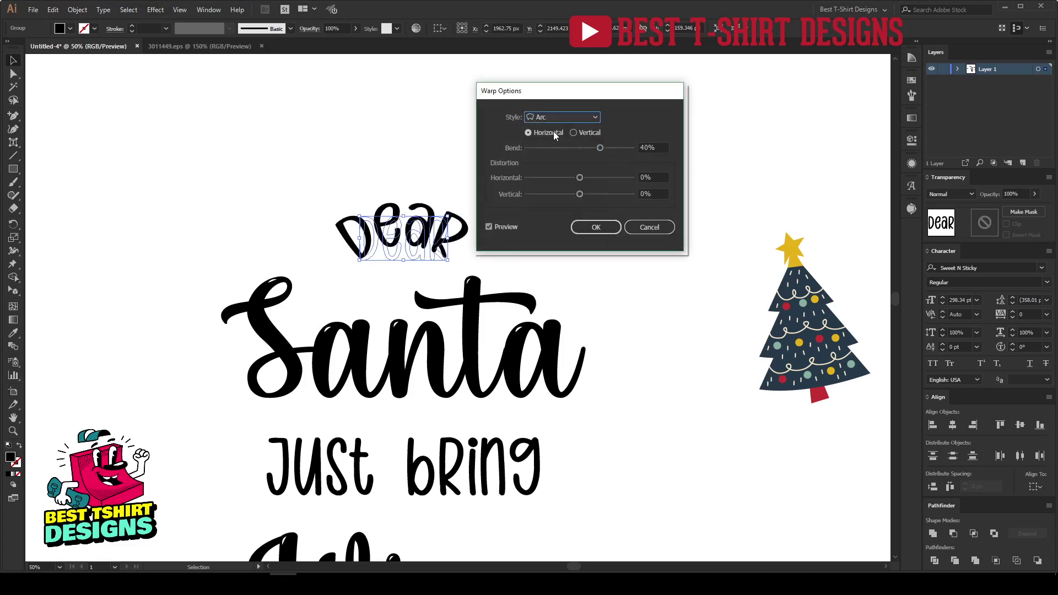
pyautogui.click(587, 233)
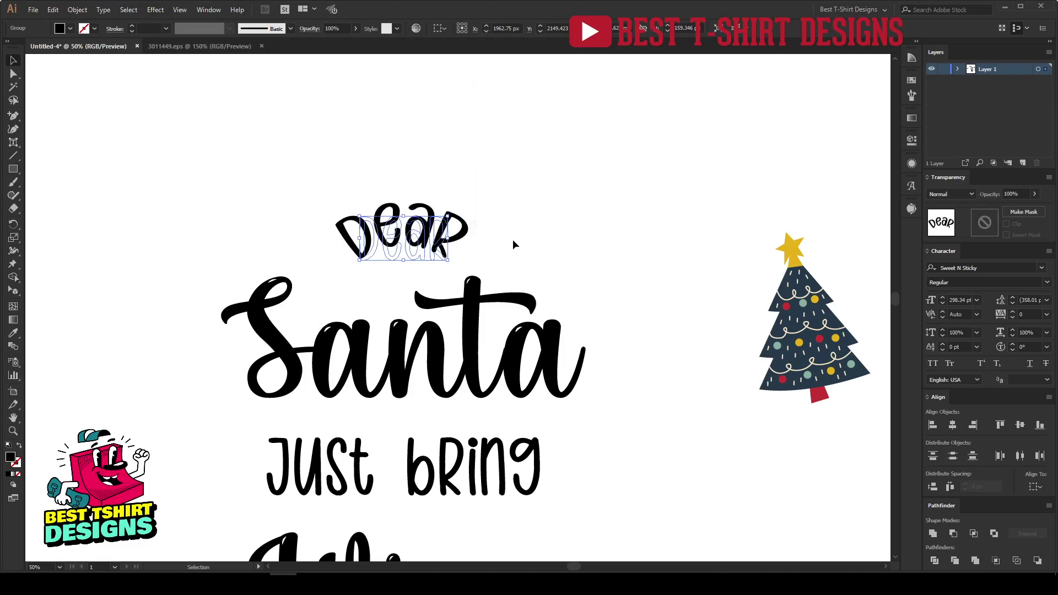
pyautogui.click(521, 240)
pyautogui.scroll(-1, 393, 270)
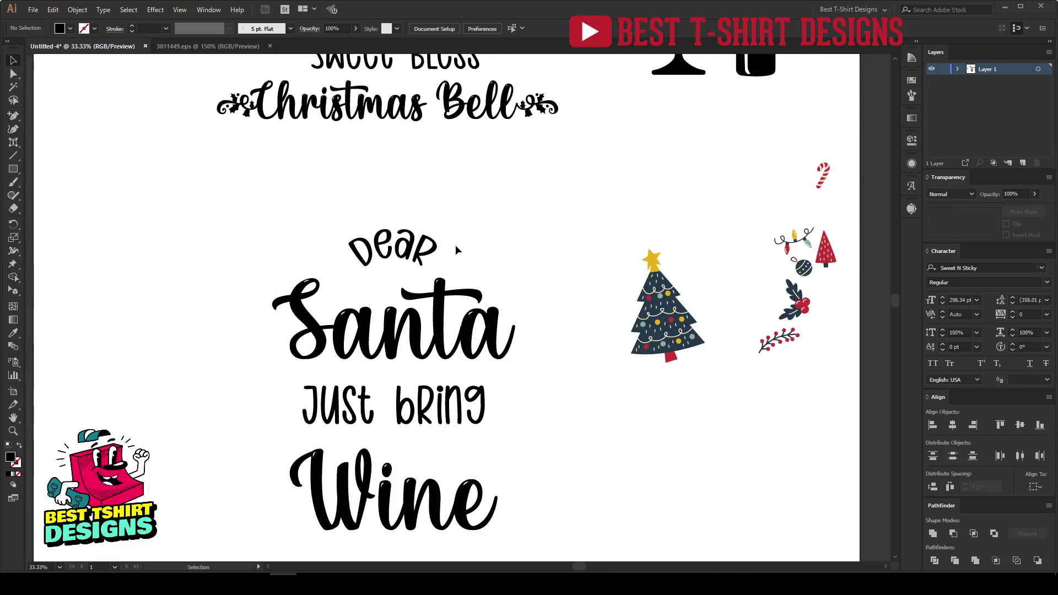
# Step: Draw a thin black ellipse about 168 by 26 px in the empty area above Dear
pyautogui.scroll(1, 448, 245)
pyautogui.moveTo(13, 174); pyautogui.dragTo(58, 200)
pyautogui.moveTo(458, 148); pyautogui.dragTo(505, 155)
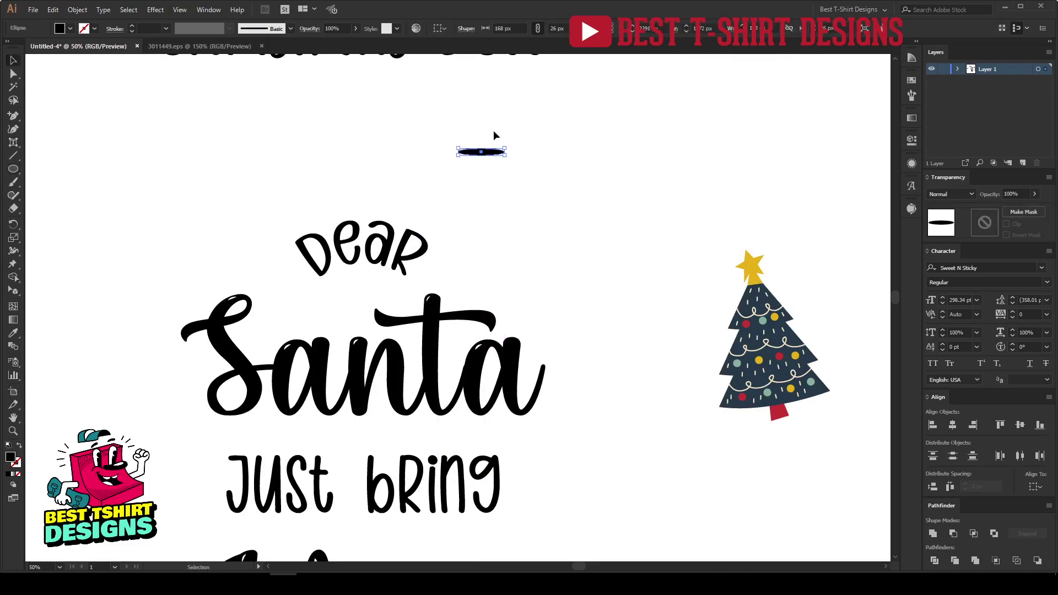
pyautogui.press('v')
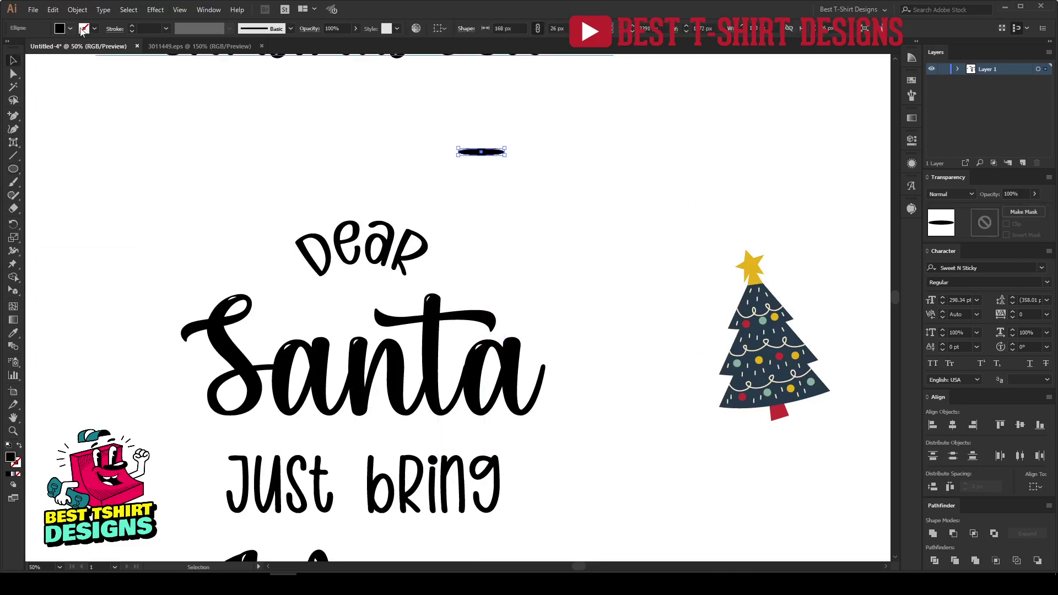
# Step: Create a new art brush from the thin ellipse with the default options, and delete the ellipse from the artboard
pyautogui.click(913, 96)
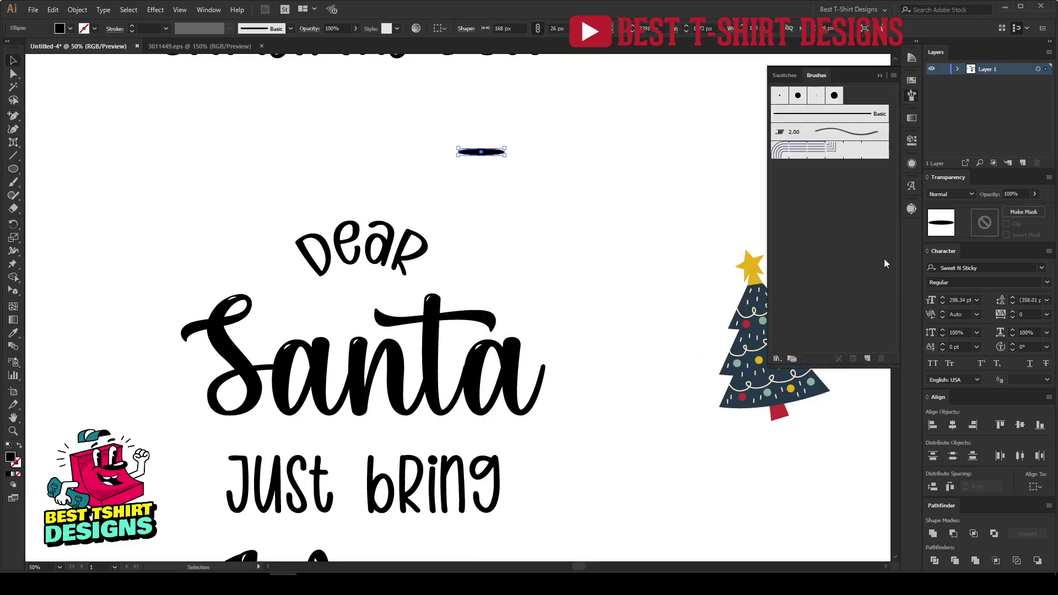
pyautogui.click(868, 358)
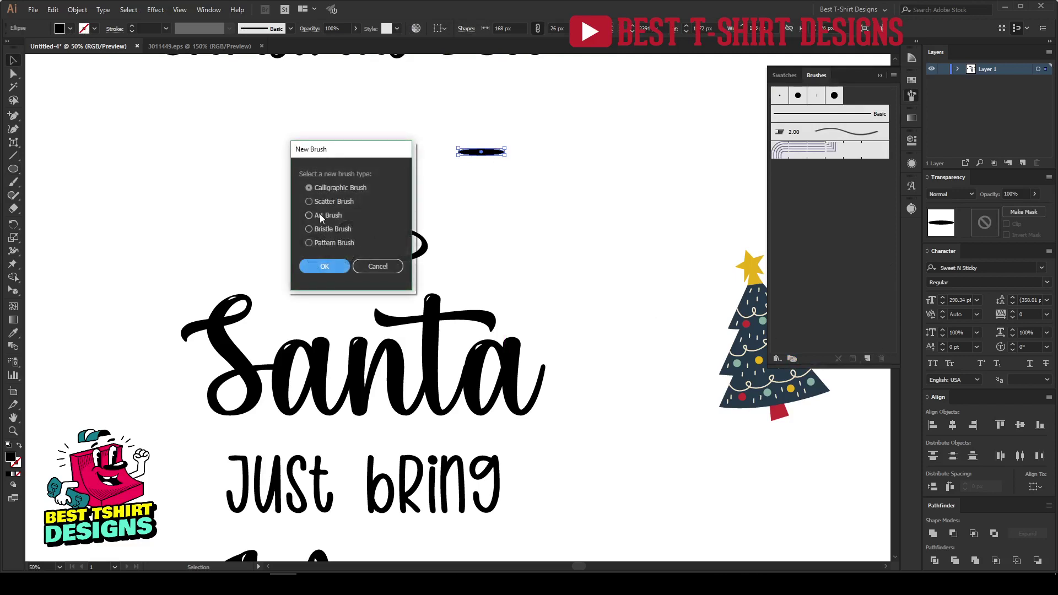
pyautogui.click(319, 215)
pyautogui.click(328, 267)
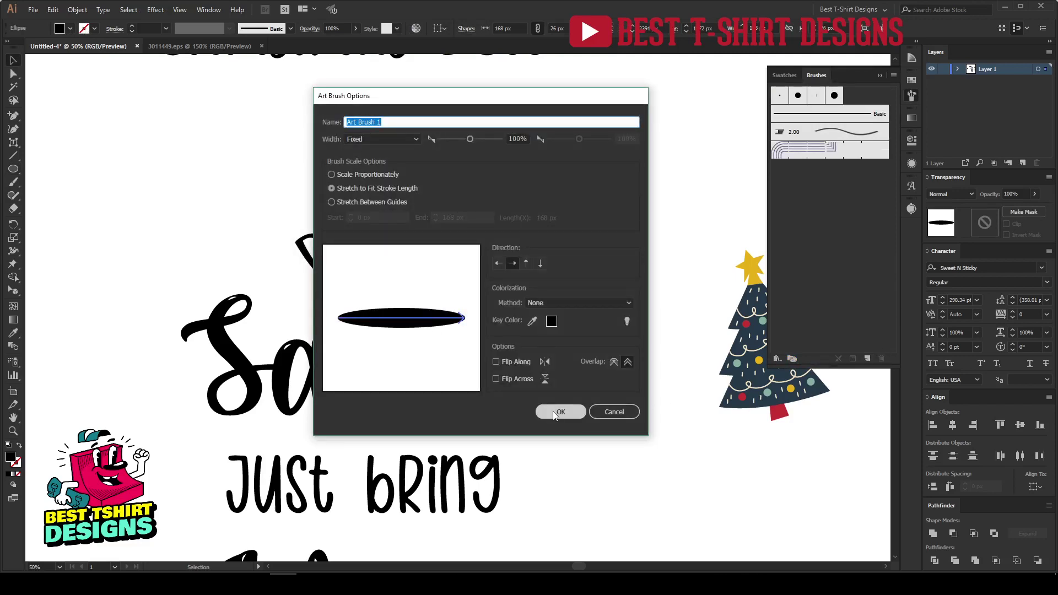
pyautogui.click(558, 412)
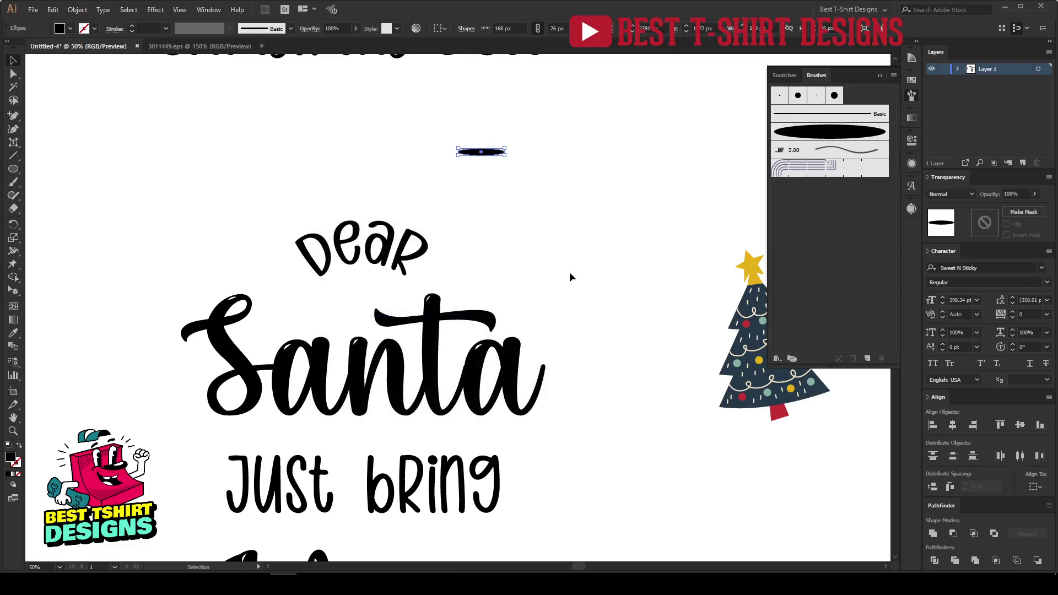
pyautogui.moveTo(521, 194); pyautogui.dragTo(468, 116)
pyautogui.press('Delete')
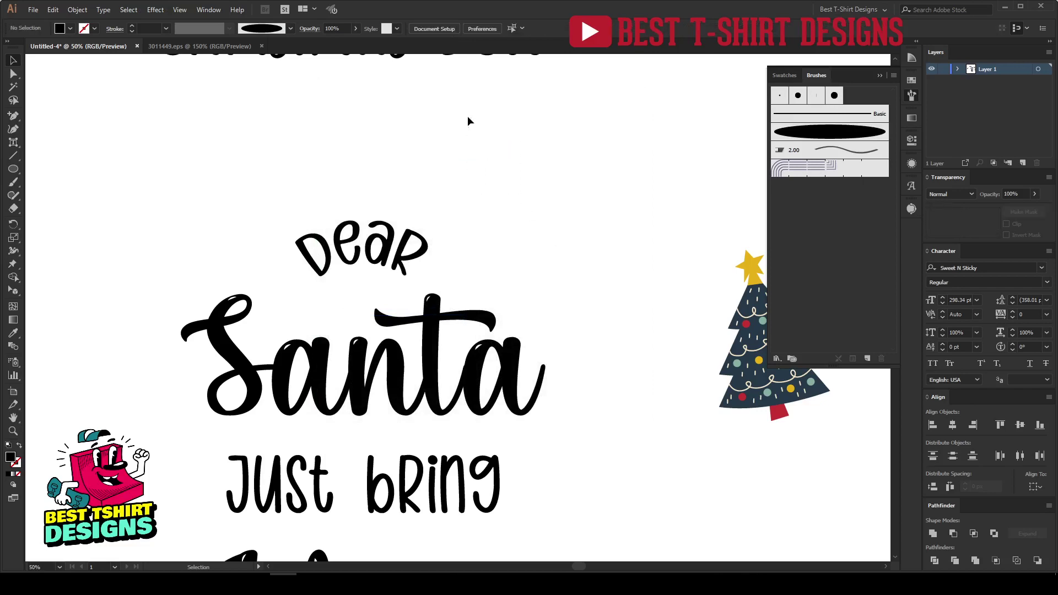
# Step: Paint an arched stroke over the top of the word Dear with the ellipse art brush
pyautogui.press('b')
pyautogui.scroll(1, 331, 275)
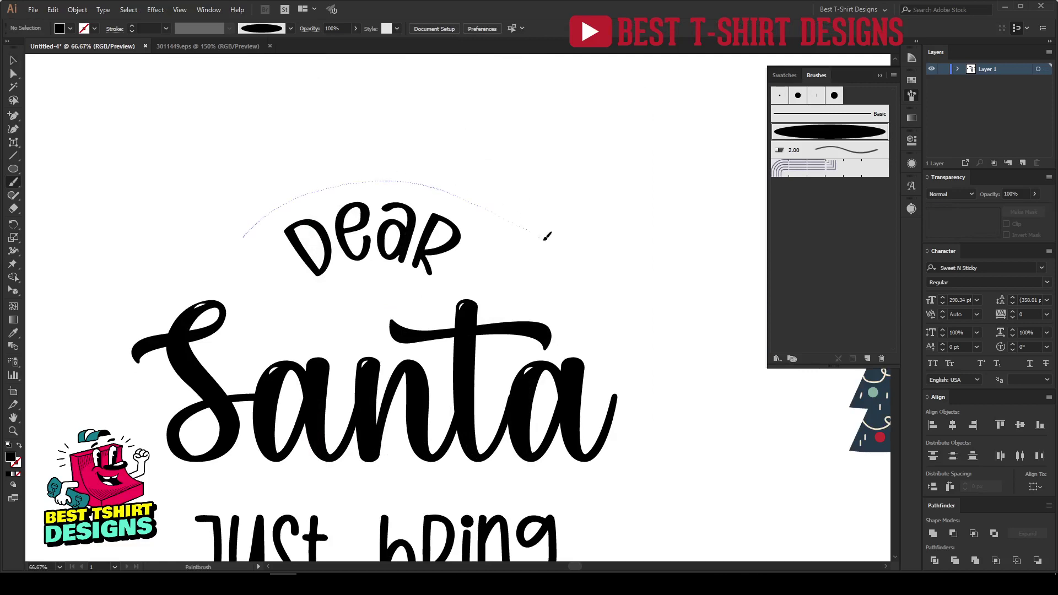
pyautogui.moveTo(547, 236); pyautogui.dragTo(549, 235)
pyautogui.hotkey('ctrl', 'z')
pyautogui.moveTo(439, 194); pyautogui.dragTo(484, 217)
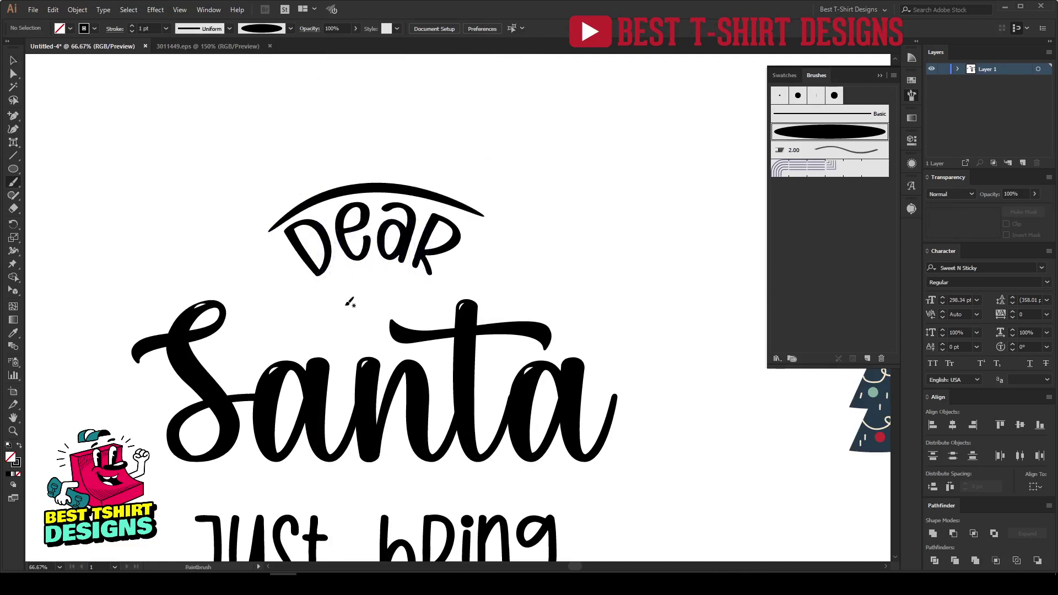
# Step: Paint a shorter arched stroke with the ellipse art brush directly beneath the word Dear, above Santa
pyautogui.scroll(1, 342, 308)
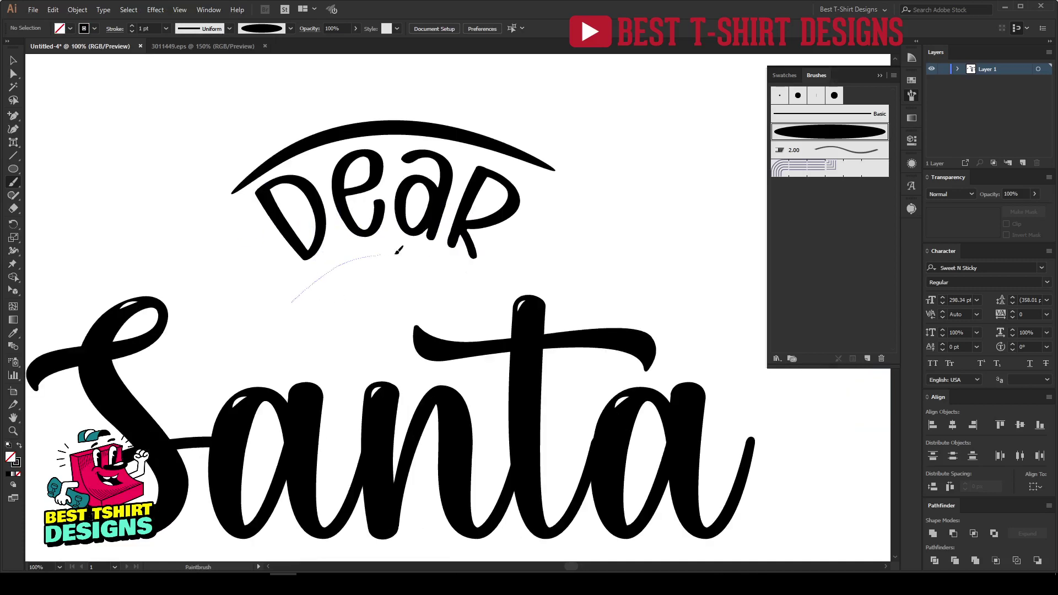
pyautogui.moveTo(480, 280); pyautogui.dragTo(482, 281)
pyautogui.press('v')
pyautogui.scroll(-2, 403, 276)
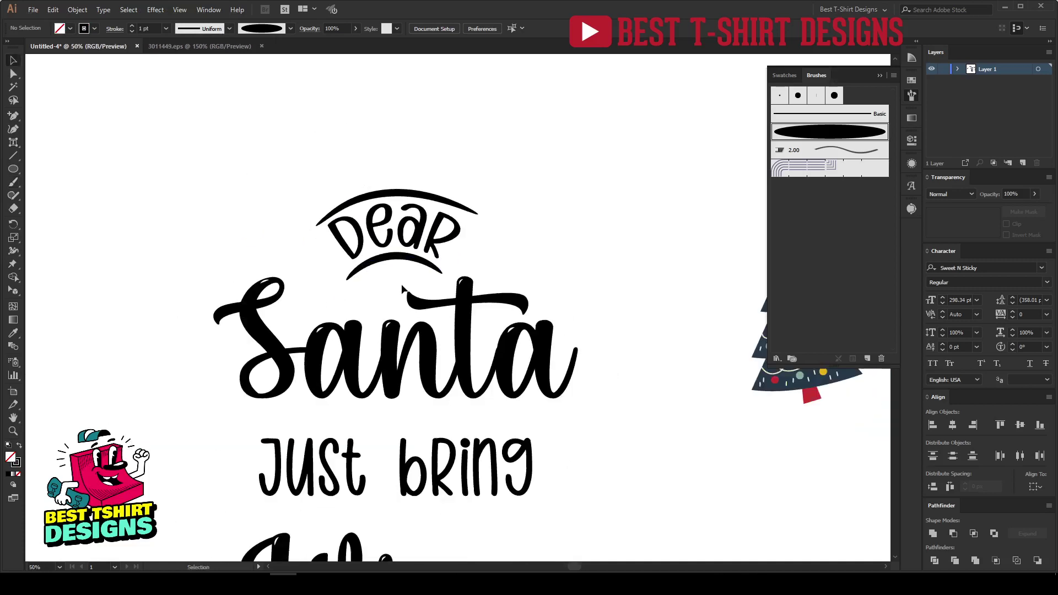
# Step: Replace the upper brush stroke with a three-point Curvature path arching over Dear, and apply the ellipse art brush to it
pyautogui.click(447, 199)
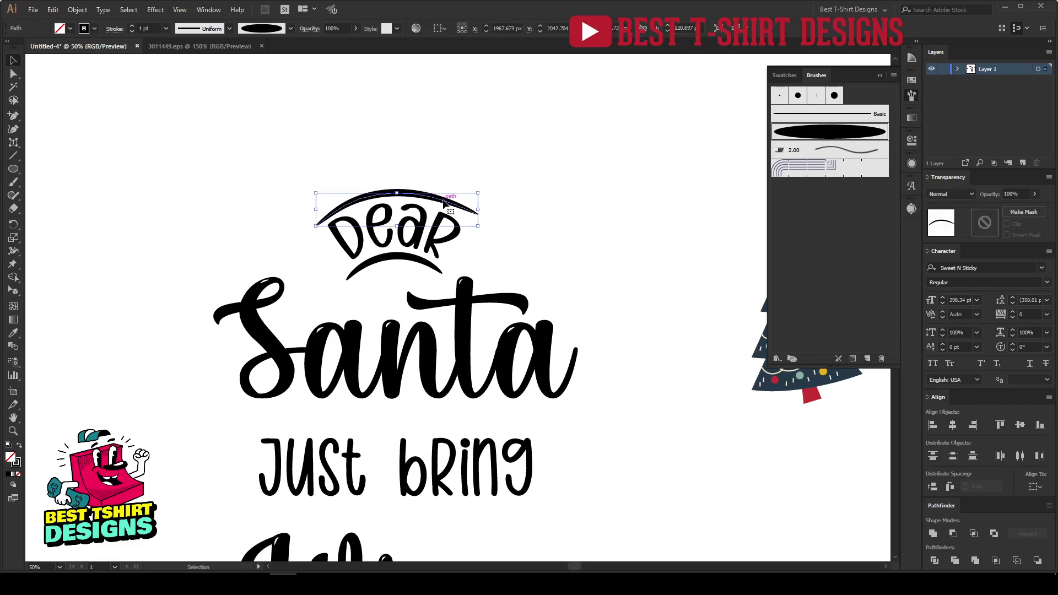
pyautogui.press('Delete')
pyautogui.scroll(1, 445, 204)
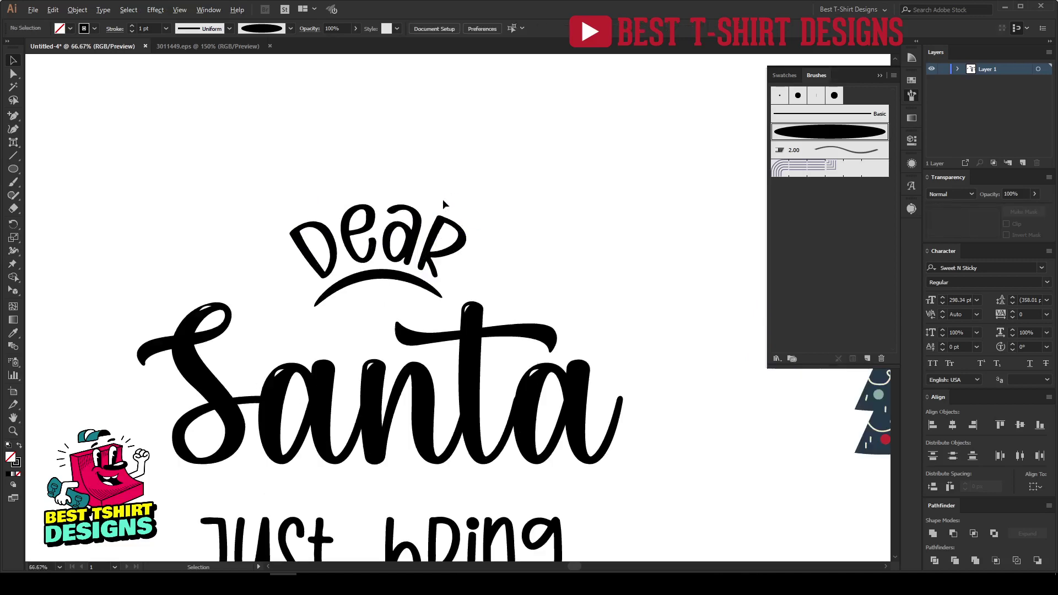
pyautogui.click(13, 130)
pyautogui.click(274, 233)
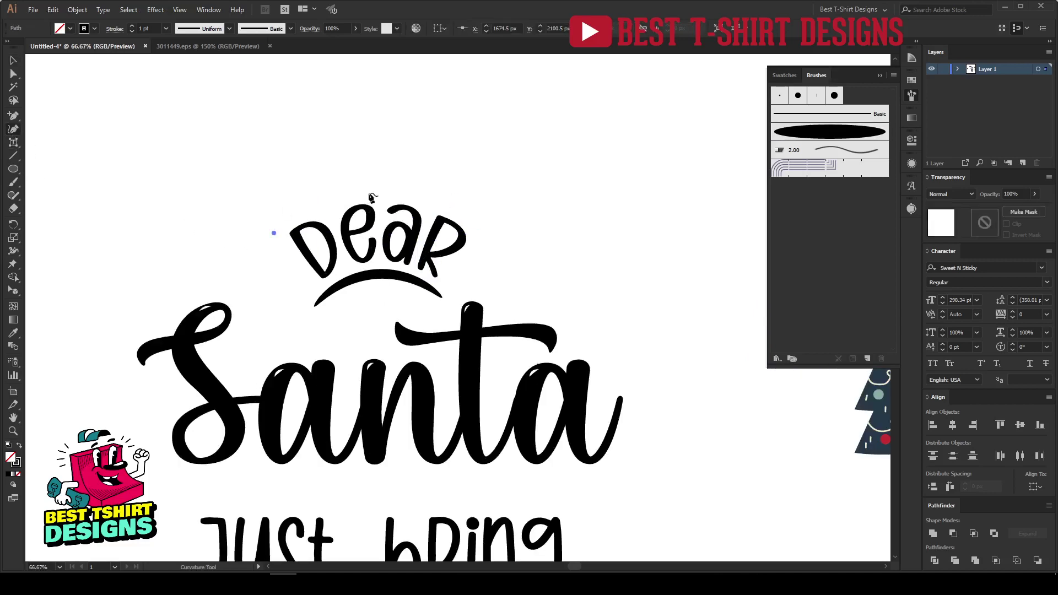
pyautogui.click(366, 190)
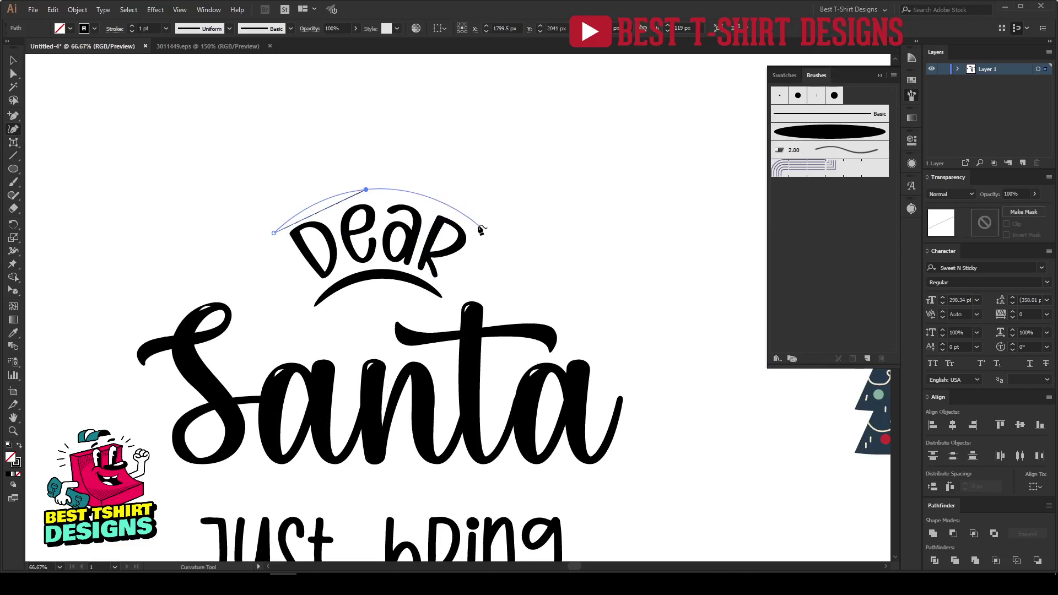
pyautogui.click(478, 226)
pyautogui.press('v')
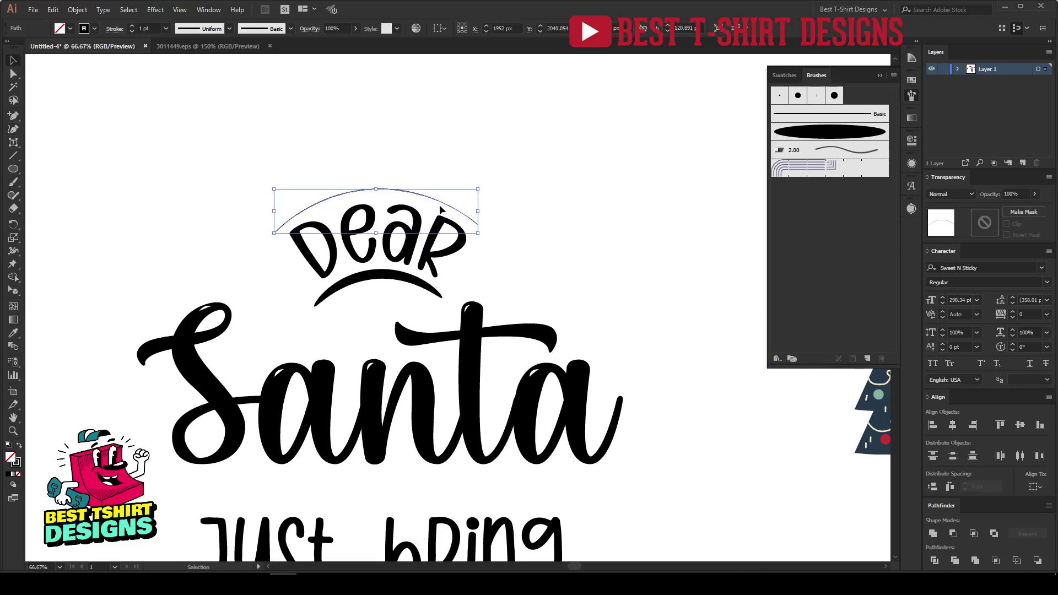
pyautogui.click(827, 132)
pyautogui.click(586, 236)
# Step: Center Dear and its two arcs horizontally on each other, expand their appearance, and center them again
pyautogui.moveTo(377, 309); pyautogui.dragTo(361, 176)
pyautogui.click(473, 28)
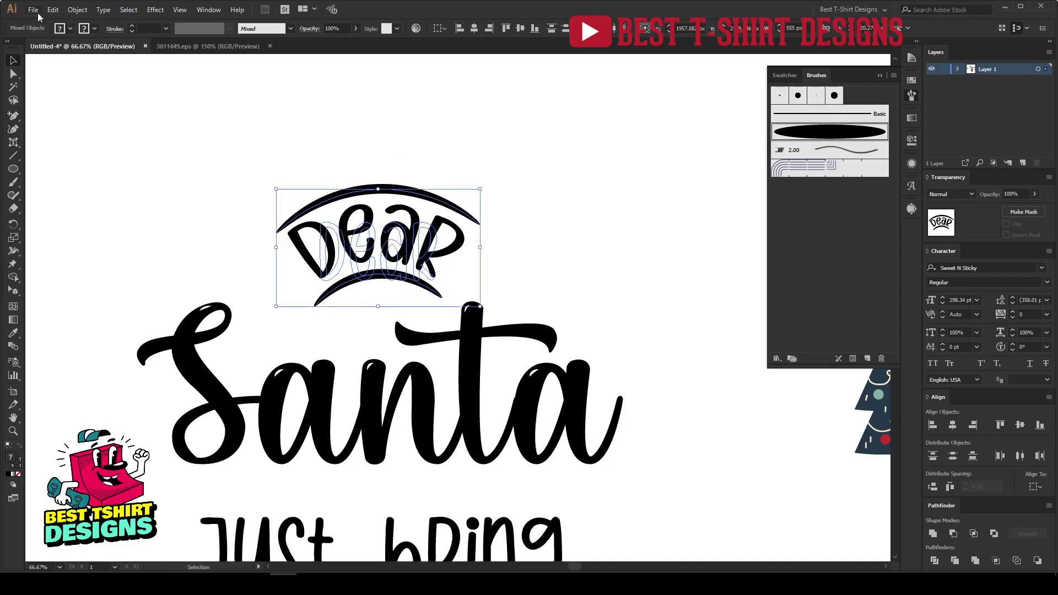
pyautogui.click(77, 9)
pyautogui.click(109, 139)
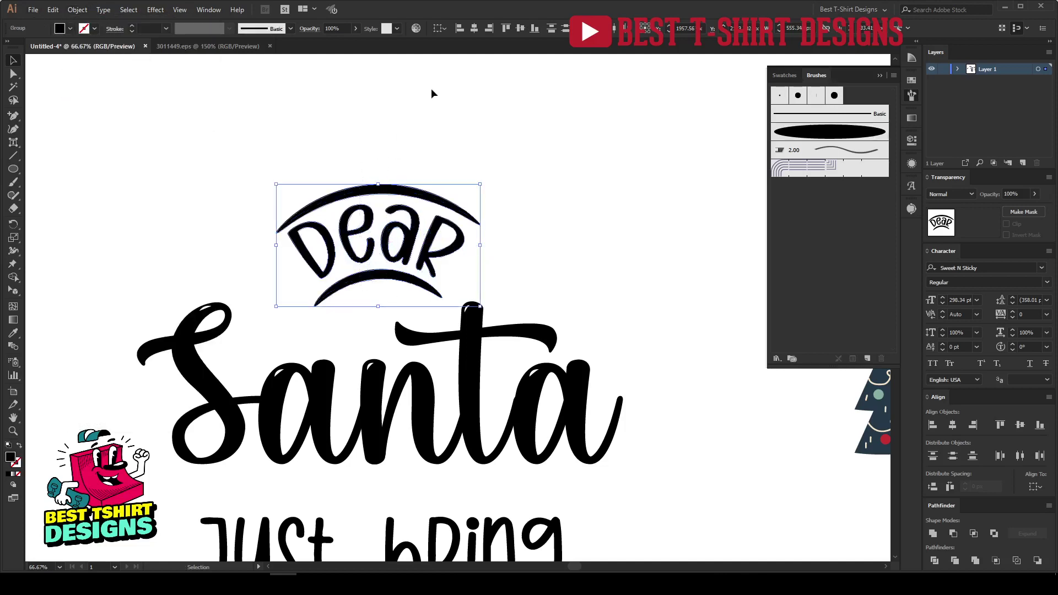
pyautogui.click(477, 31)
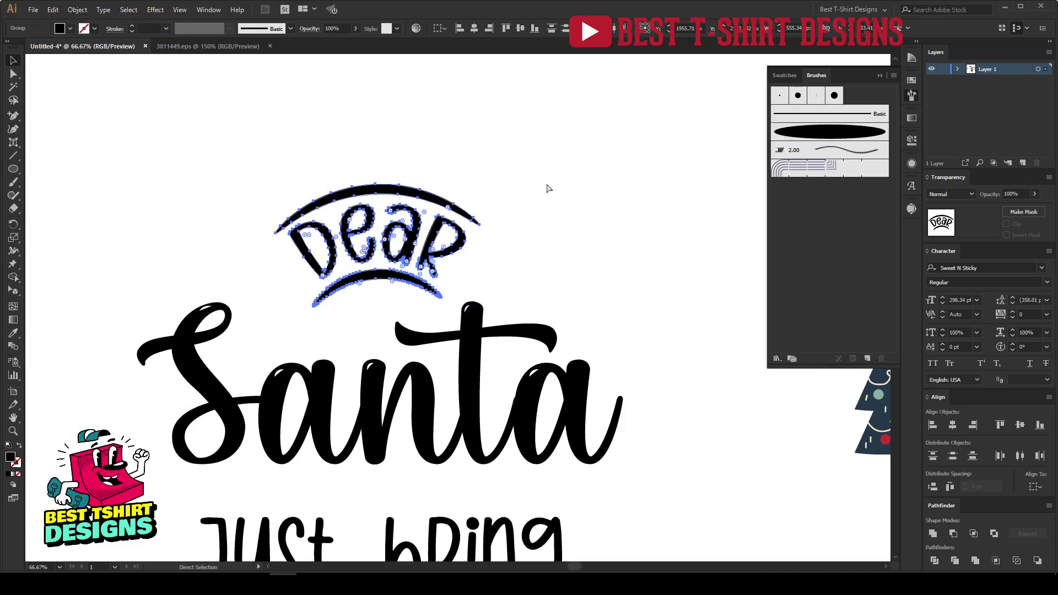
# Step: Move Dear with its two arcs down into the gap between the S and the t of Santa
pyautogui.scroll(-1, 413, 292)
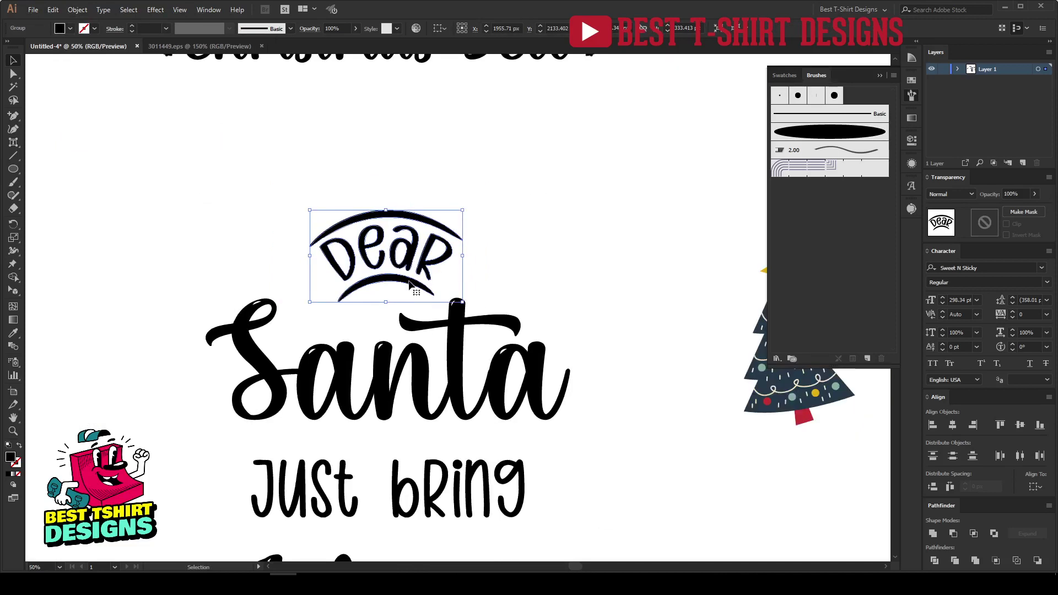
pyautogui.moveTo(414, 292); pyautogui.dragTo(397, 305)
pyautogui.click(378, 172)
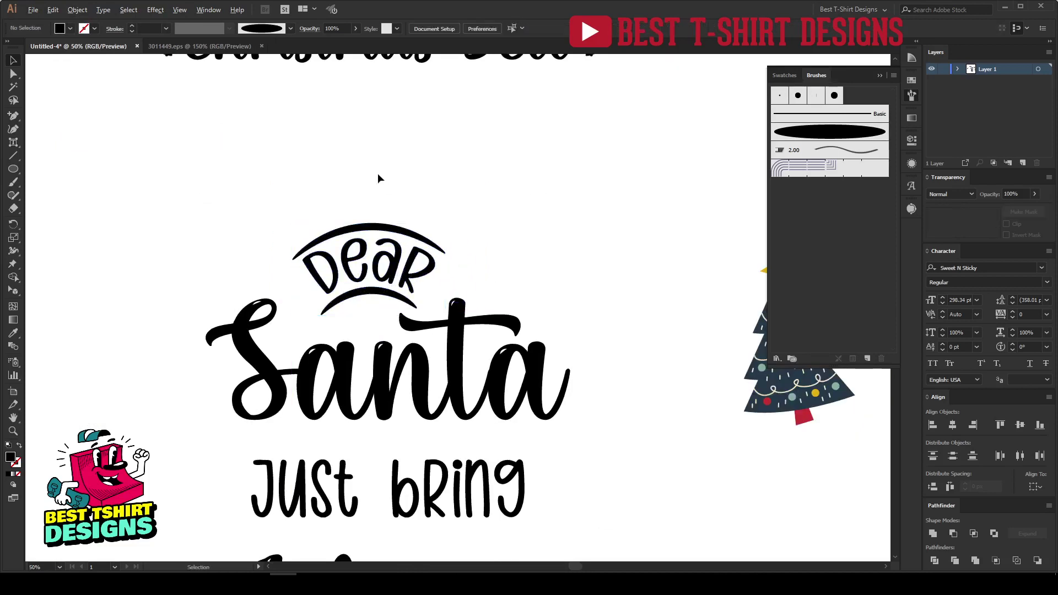
pyautogui.scroll(-1, 449, 182)
pyautogui.scroll(1, 410, 257)
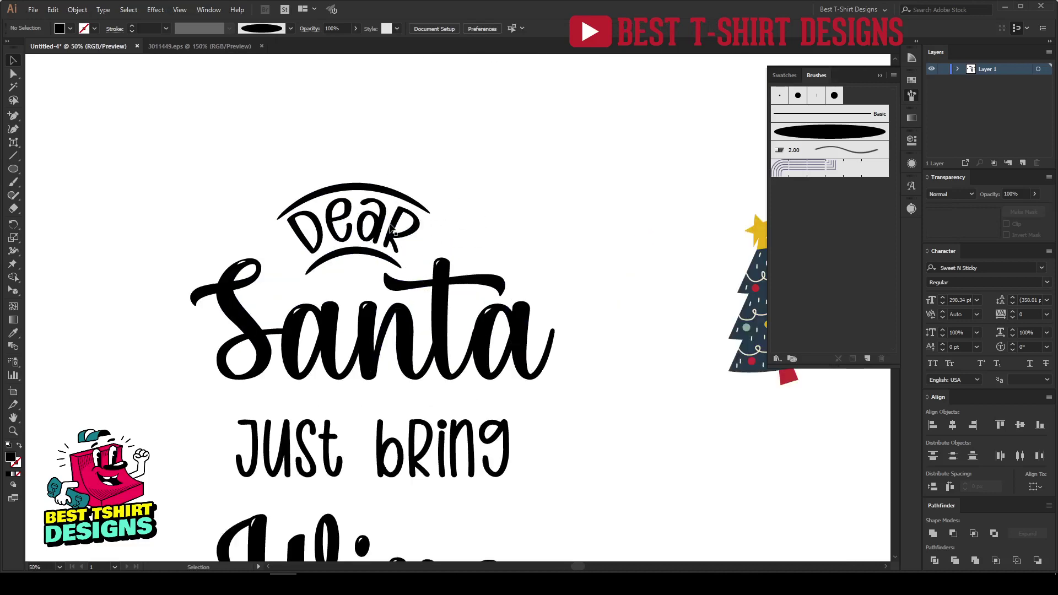
pyautogui.scroll(-1, 274, 262)
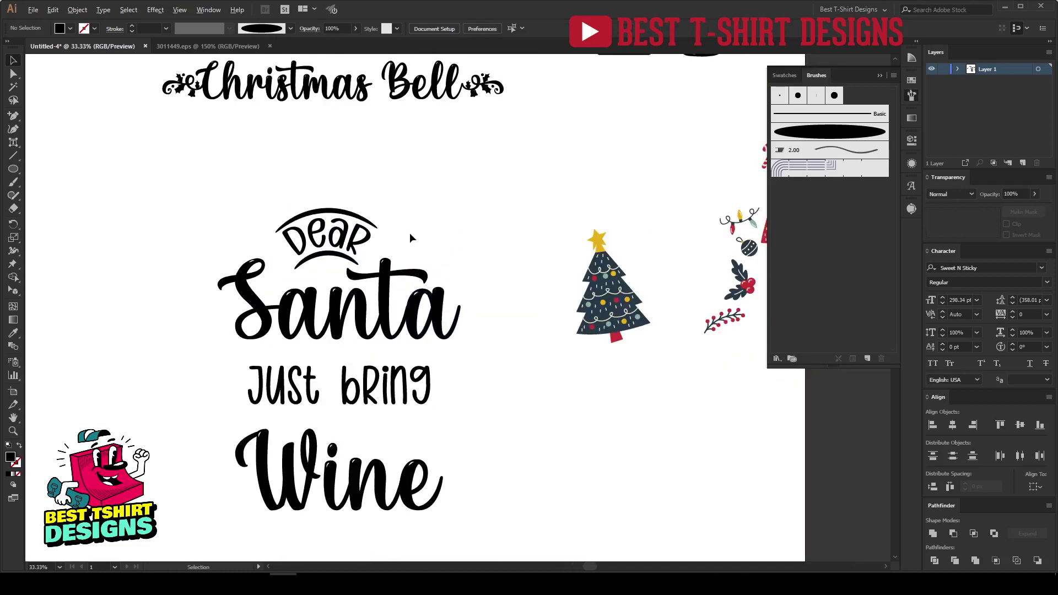
# Step: Place the holly with red berries beside Dear above the t of Santa, rotated so its leaves point up and right
pyautogui.hscroll(1, 439, 298)
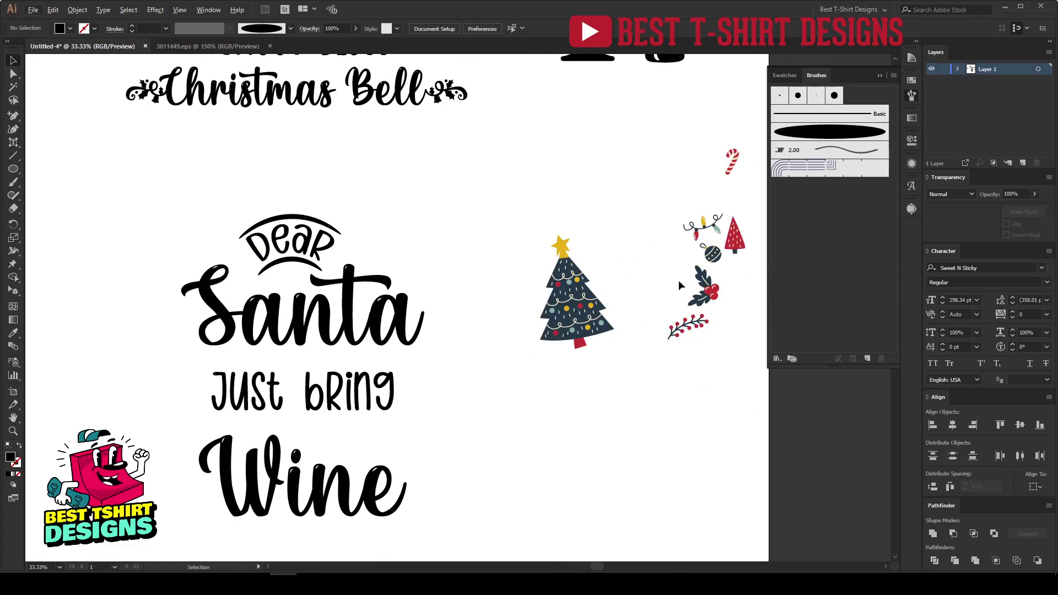
pyautogui.moveTo(714, 293); pyautogui.dragTo(419, 288)
pyautogui.scroll(2, 393, 245)
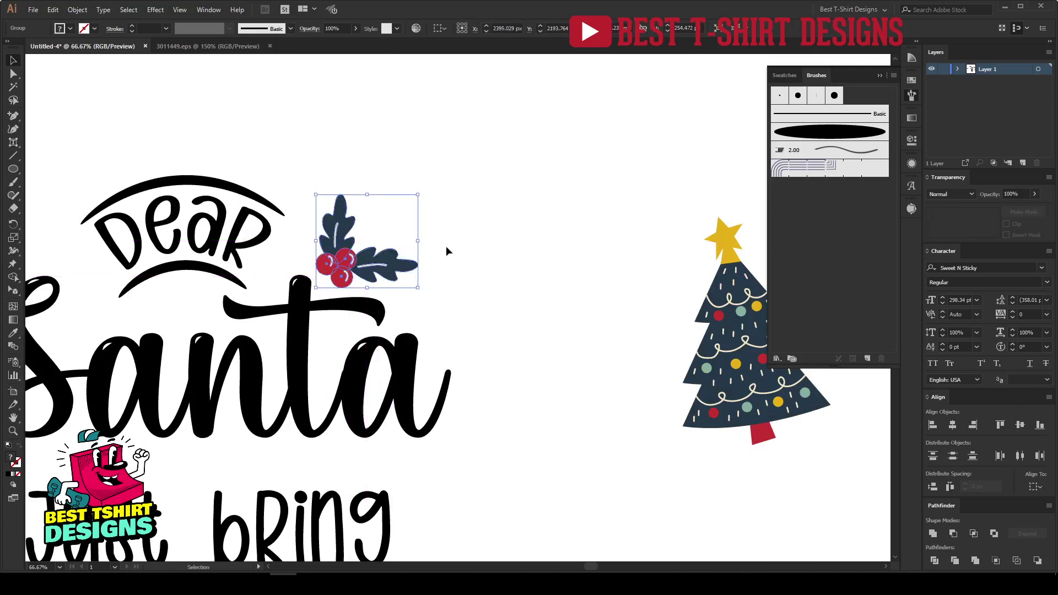
pyautogui.click(446, 250)
# Step: Move the string of Christmas lights into the gap beneath the lower arc of Dear, just above the first a of Santa
pyautogui.scroll(-1, 446, 250)
pyautogui.hscroll(2, 541, 348)
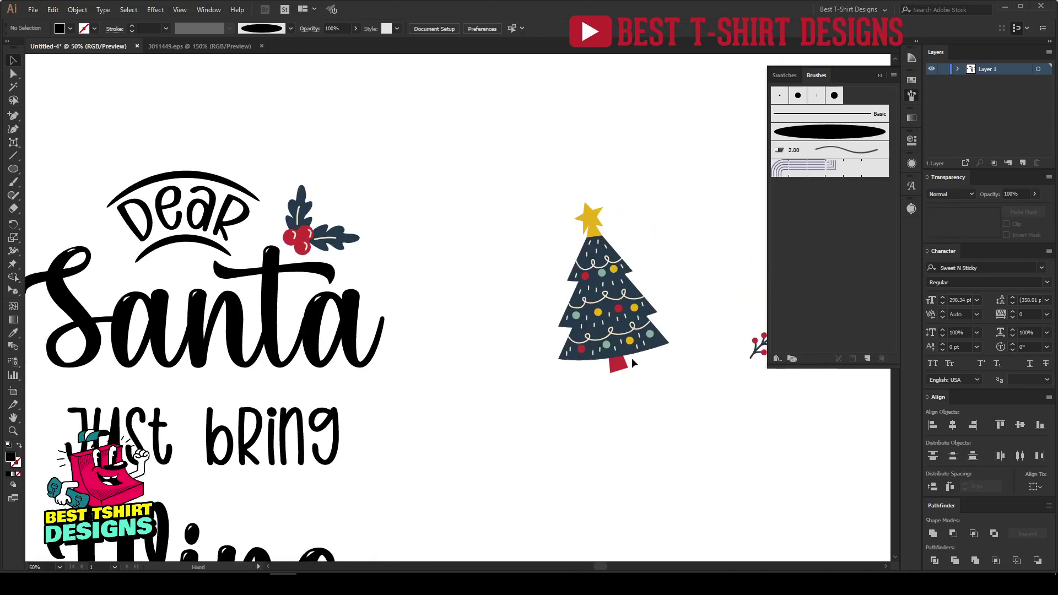
pyautogui.scroll(-1, 671, 368)
pyautogui.moveTo(756, 254)
pyautogui.mouseDown()
pyautogui.moveTo(364, 319)
pyautogui.moveTo(514, 289)
pyautogui.mouseUp()
pyautogui.click(742, 257)
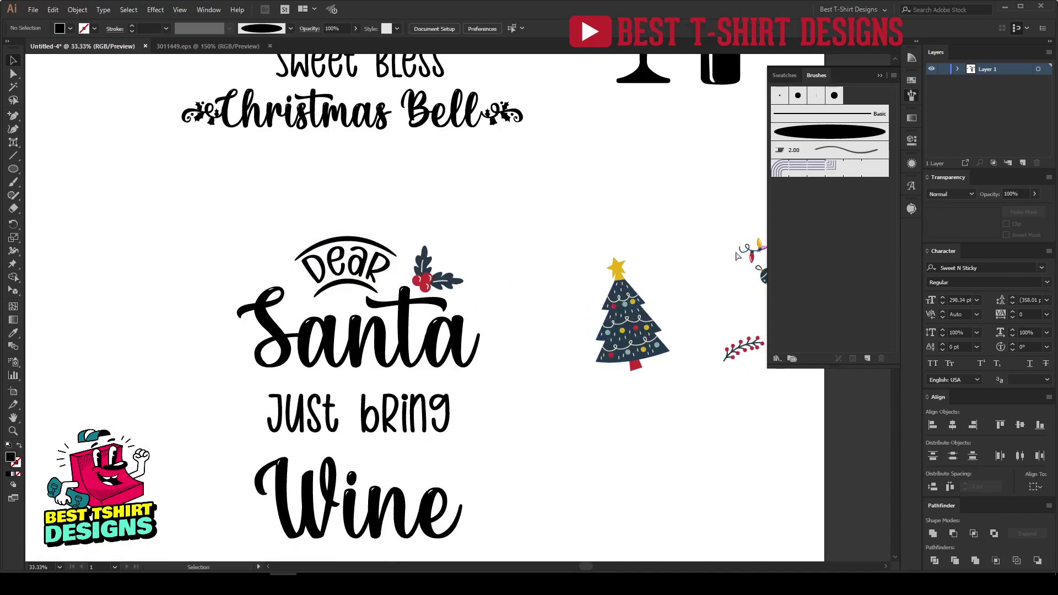
pyautogui.moveTo(738, 257); pyautogui.dragTo(334, 307)
pyautogui.moveTo(343, 303); pyautogui.dragTo(344, 303)
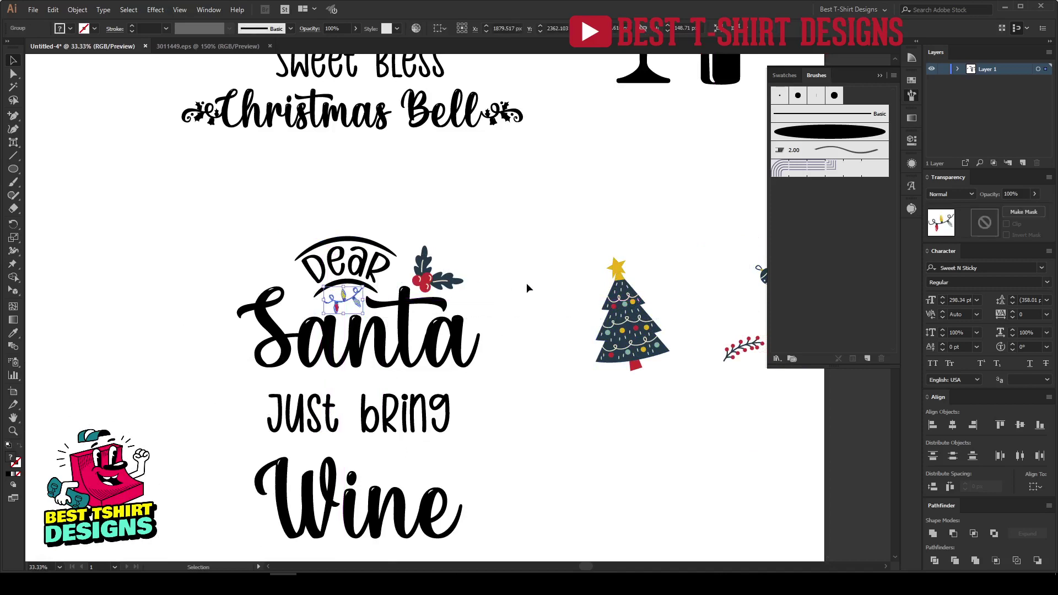
pyautogui.hotkey('ctrl', '=')
pyautogui.hotkey('ctrl', '=')
pyautogui.hotkey('ctrl', '=')
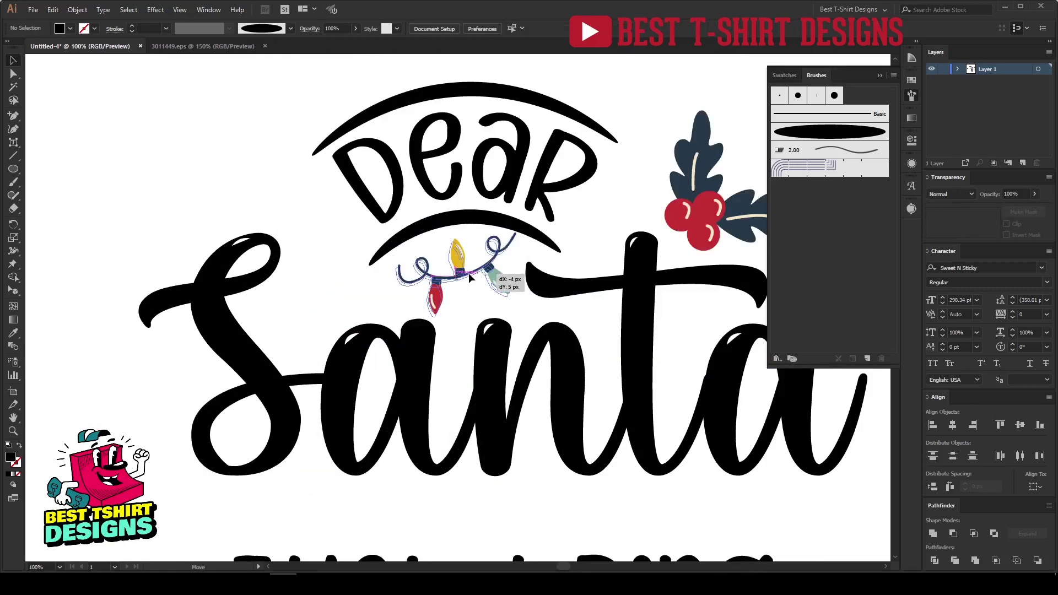
pyautogui.click(468, 273)
pyautogui.click(376, 300)
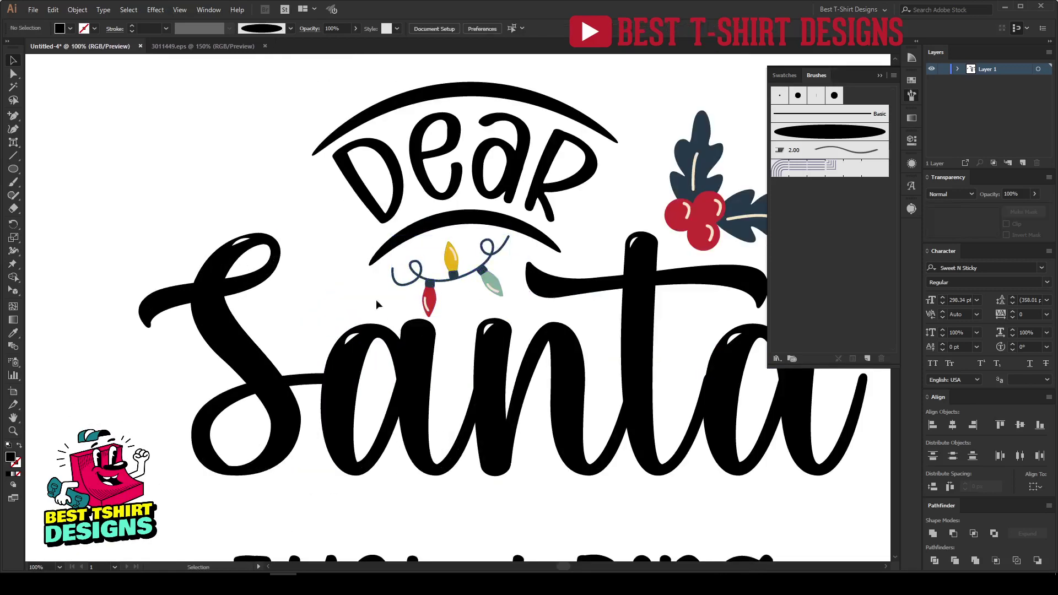
# Step: Shift the leftover Christmas graphics closer to the lettering and place the round blue ornament left of Dear, above the S of Santa
pyautogui.hotkey('ctrl', '-')
pyautogui.hotkey('ctrl', '-')
pyautogui.hotkey('ctrl', '-')
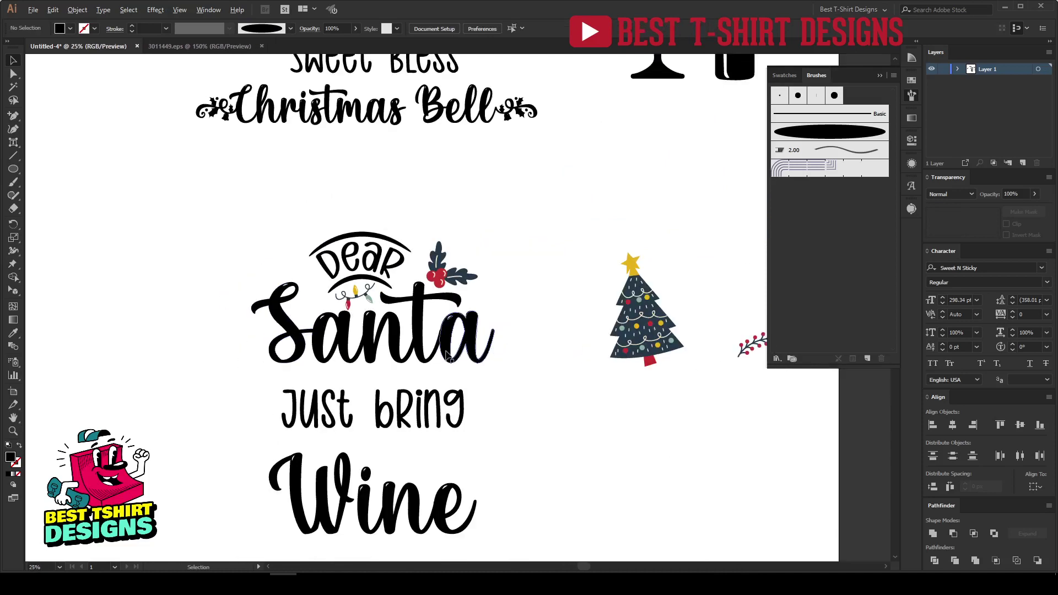
pyautogui.hotkey('ctrl', '-')
pyautogui.moveTo(558, 213); pyautogui.dragTo(721, 415)
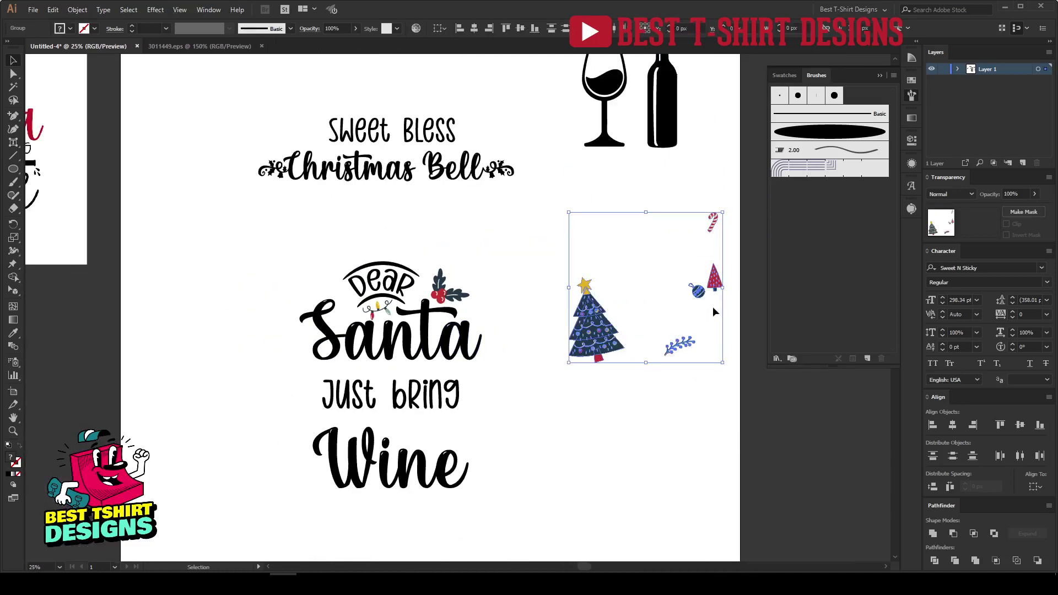
pyautogui.moveTo(716, 284); pyautogui.dragTo(347, 300)
pyautogui.click(670, 351)
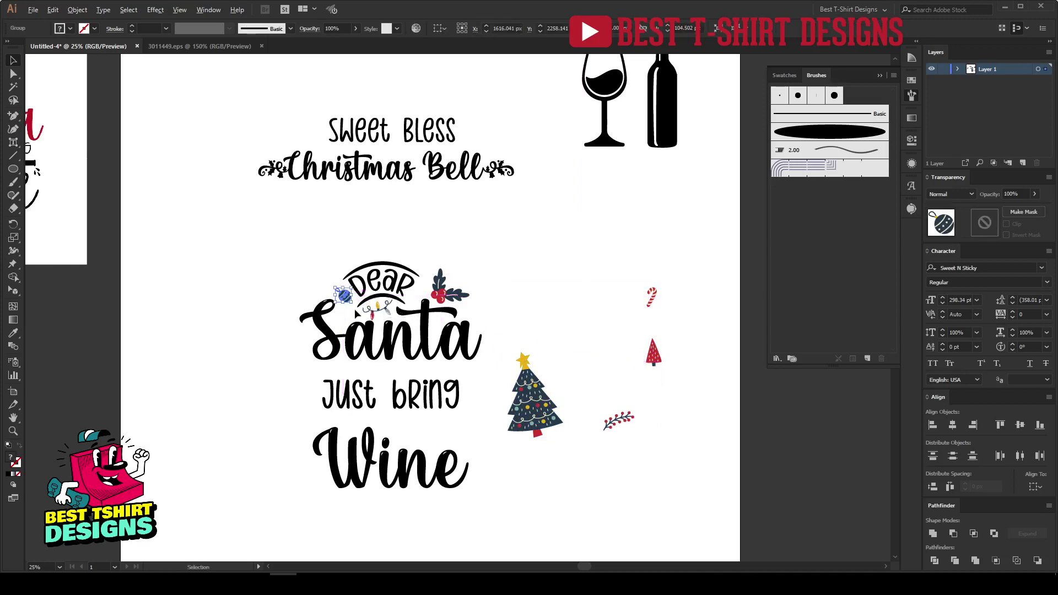
pyautogui.scroll(2, 354, 307)
pyautogui.click(332, 314)
pyautogui.scroll(-1, 334, 317)
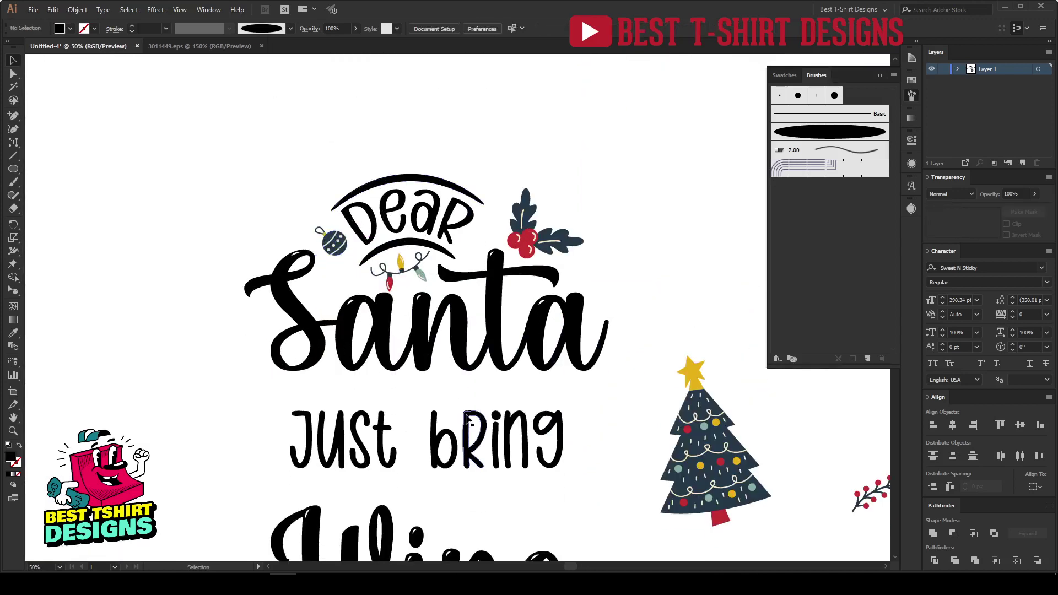
# Step: Apply a horizontal Arch warp with a gentle bend to the Just bring line and shift it slightly up toward Santa
pyautogui.click(468, 433)
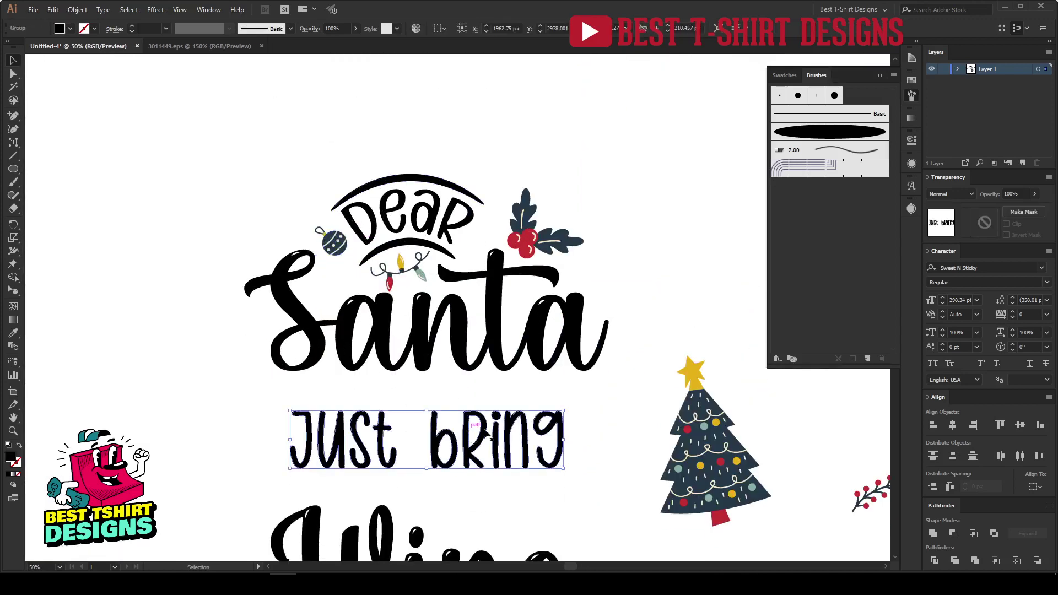
pyautogui.click(154, 11)
pyautogui.moveTo(182, 152)
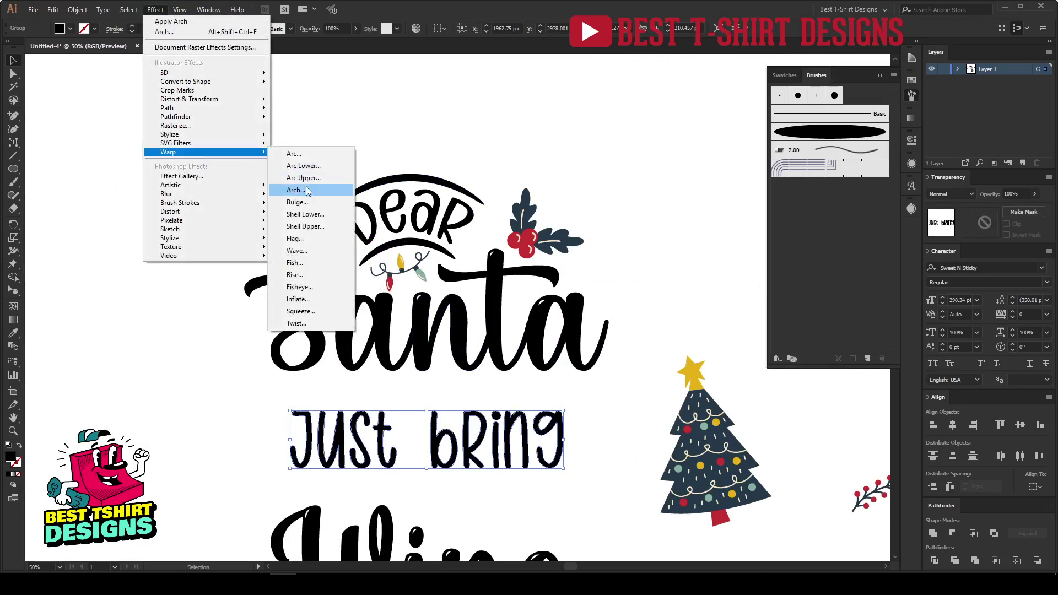
pyautogui.click(307, 190)
pyautogui.hotkey('shift', 'Down')
pyautogui.hotkey('shift', 'Down')
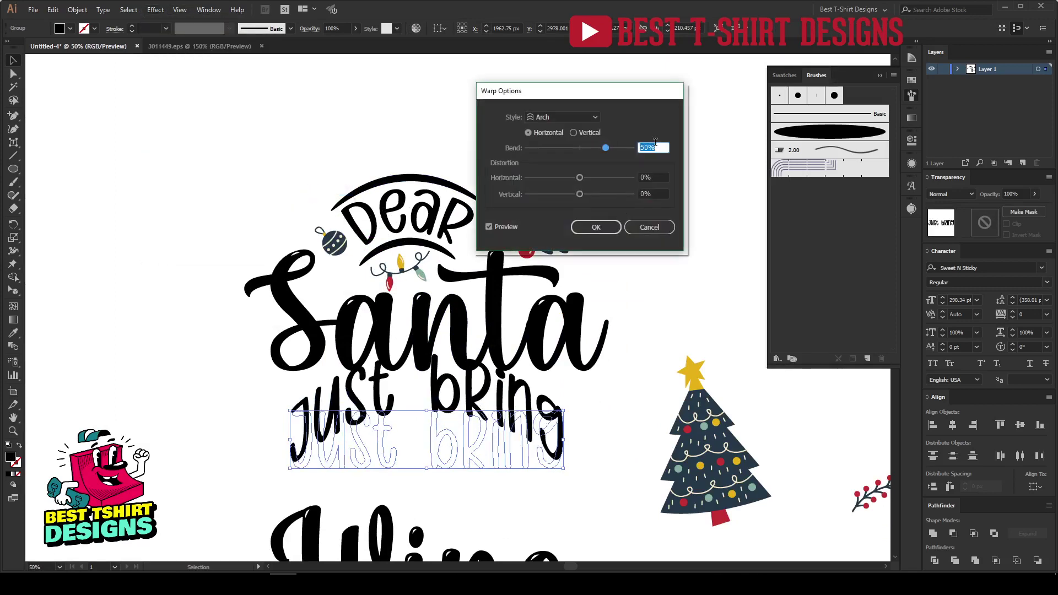
pyautogui.click(602, 223)
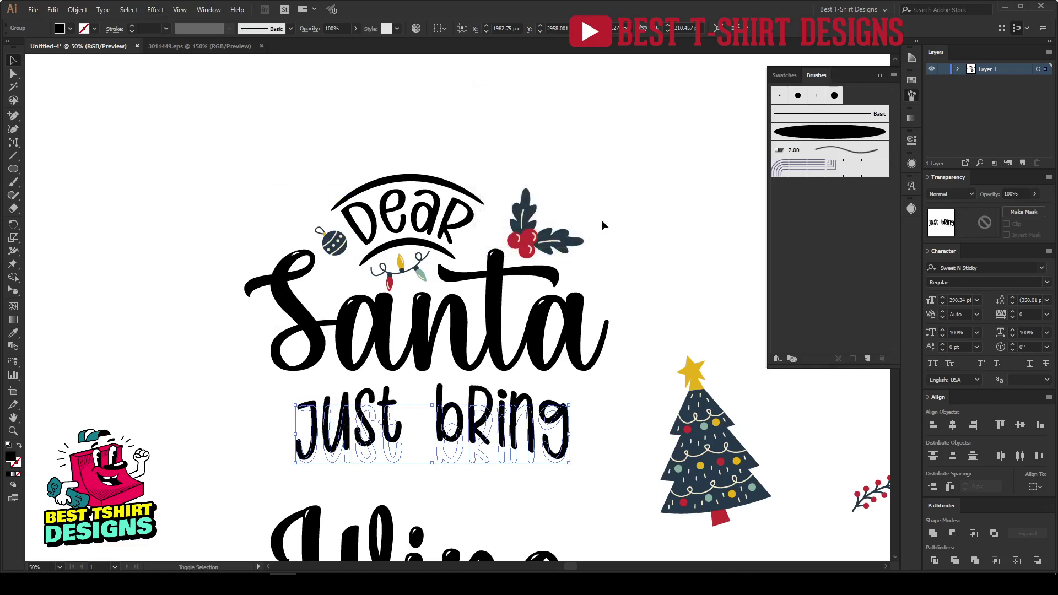
pyautogui.click(590, 253)
# Step: Draw a three-point Curvature path with a black stroke and no fill, arching beneath the full width of Just bring
pyautogui.scroll(-3, 255, 338)
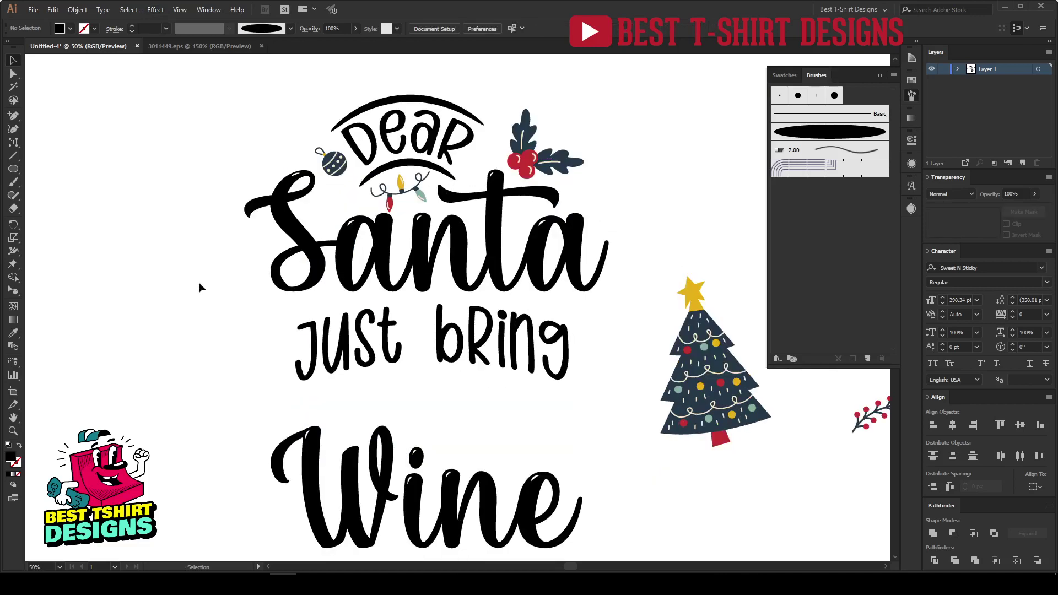
pyautogui.click(17, 128)
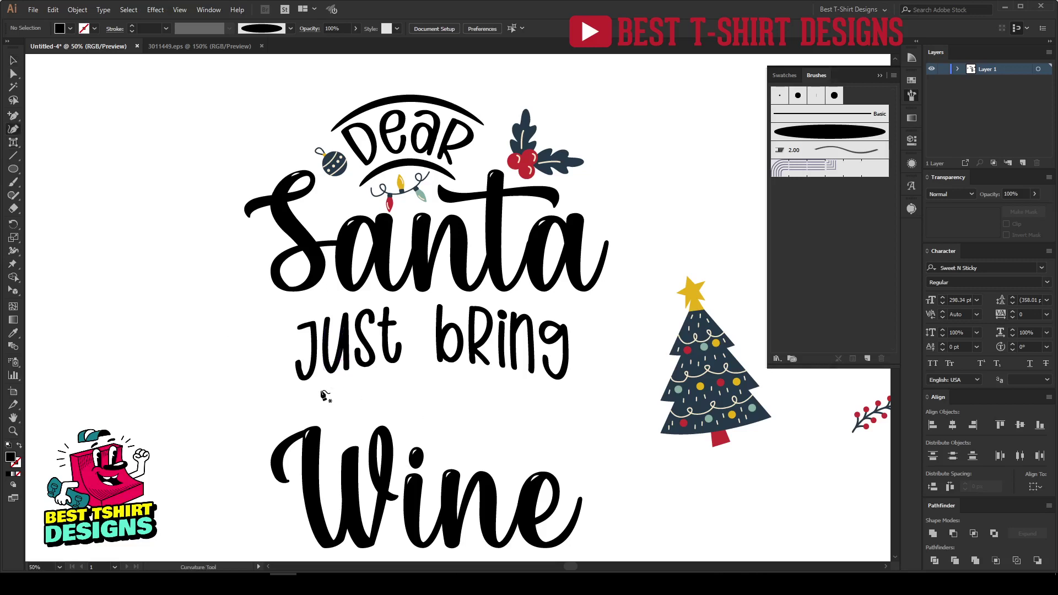
pyautogui.hotkey('shift', 'x')
pyautogui.click(302, 394)
pyautogui.click(426, 372)
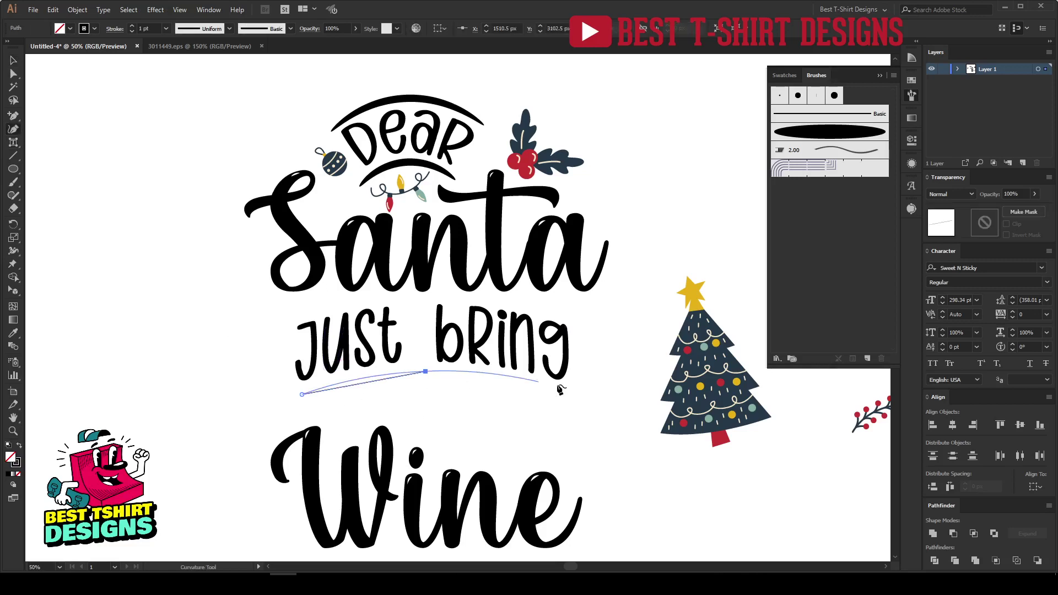
pyautogui.click(570, 395)
pyautogui.press('v')
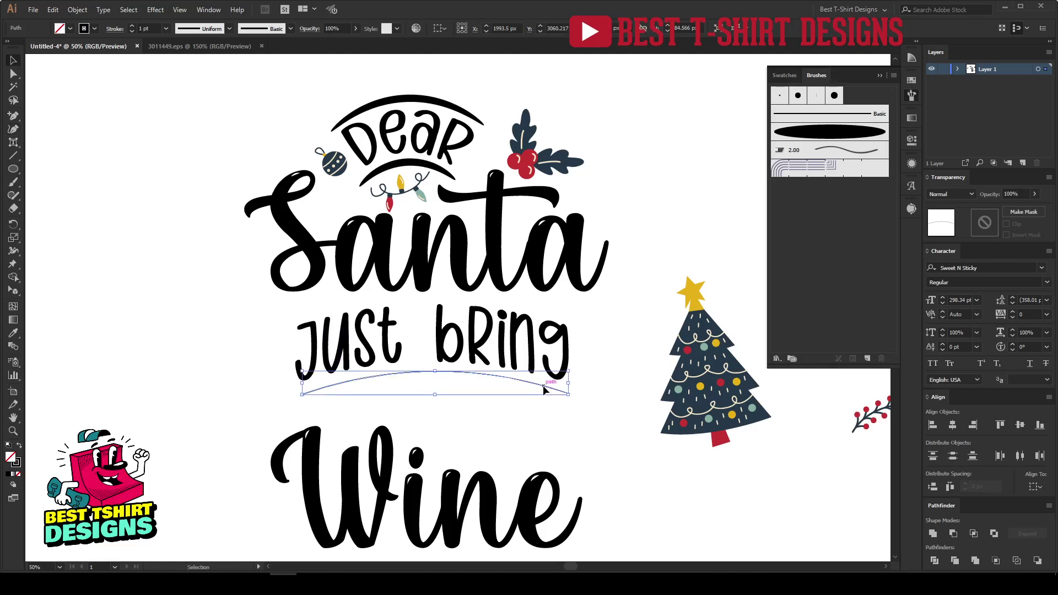
# Step: Apply the tapered oval brush to the arc beneath Just bring and place a copy of it above the line
pyautogui.click(820, 131)
pyautogui.click(461, 435)
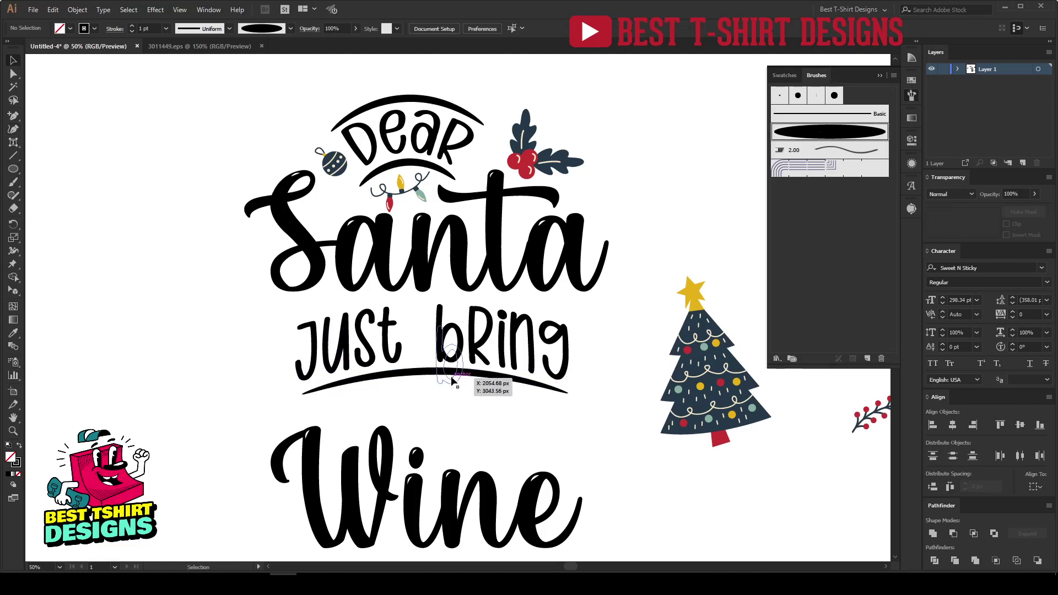
pyautogui.moveTo(475, 378)
pyautogui.mouseDown()
pyautogui.moveTo(476, 303)
pyautogui.moveTo(457, 301)
pyautogui.mouseUp()
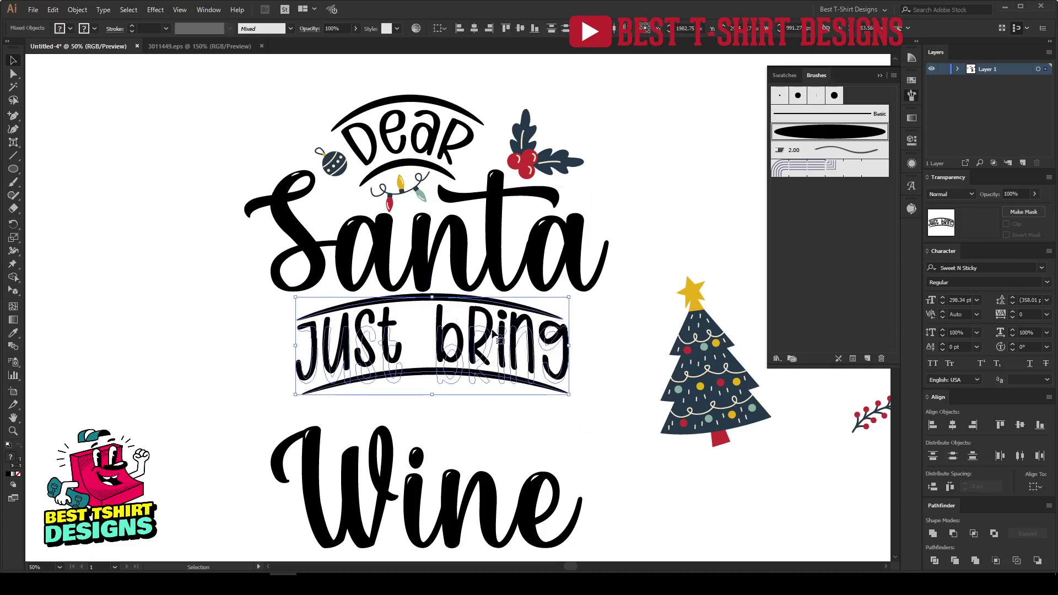
# Step: Align both arcs and the Just bring line on their horizontal centres, and expand the appearance of the warped text
pyautogui.click(474, 29)
pyautogui.click(606, 324)
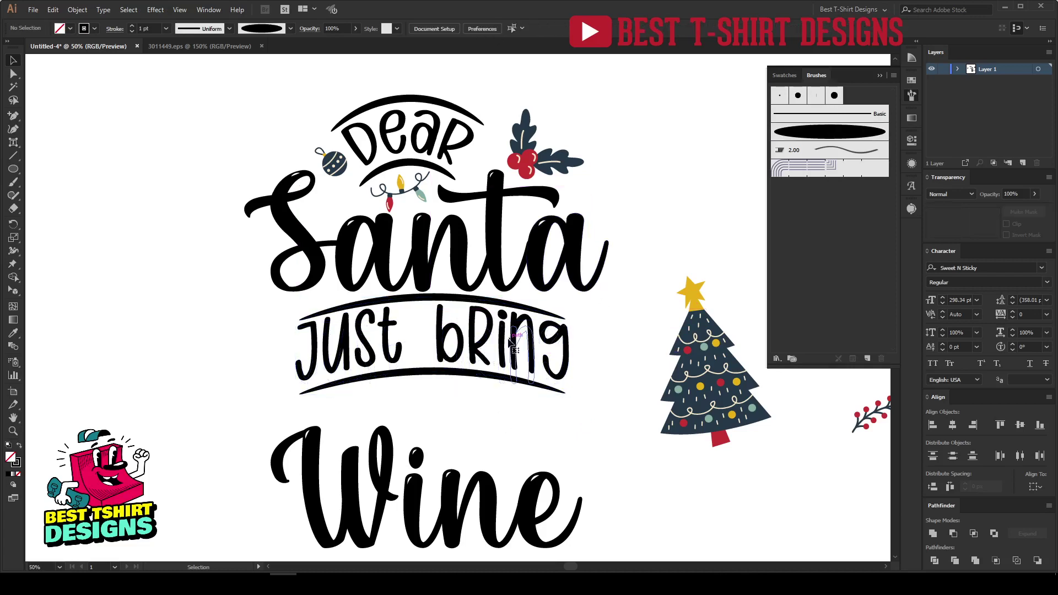
pyautogui.click(511, 344)
pyautogui.click(77, 9)
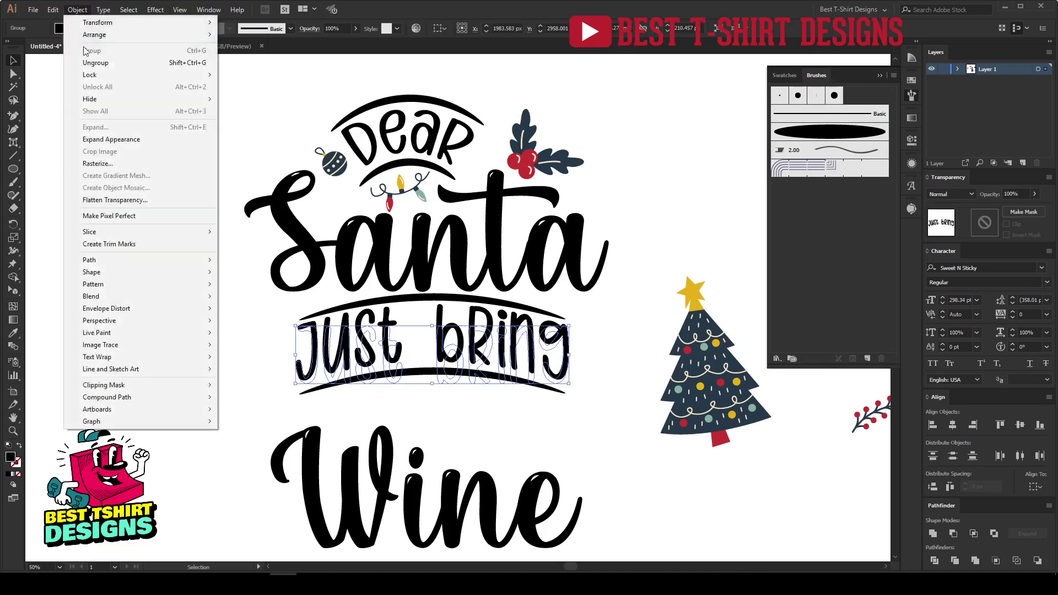
pyautogui.click(105, 139)
# Step: Distribute the vertical spacing evenly between the upper arc, Just bring and the lower arc
pyautogui.keyDown('shift'); pyautogui.click(517, 382); pyautogui.keyUp('shift')
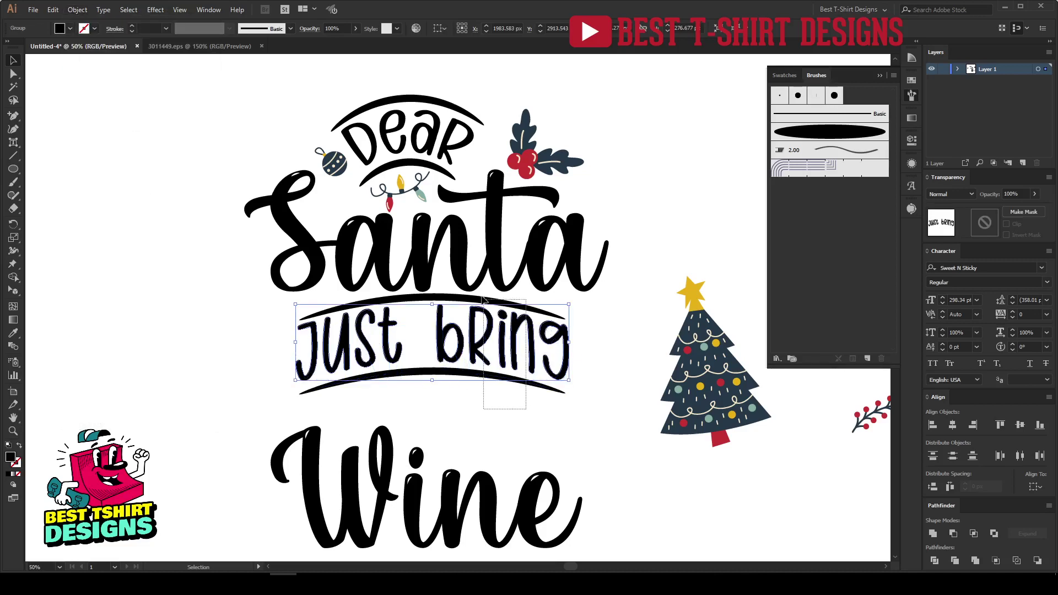
pyautogui.keyDown('shift'); pyautogui.click(481, 298); pyautogui.keyUp('shift')
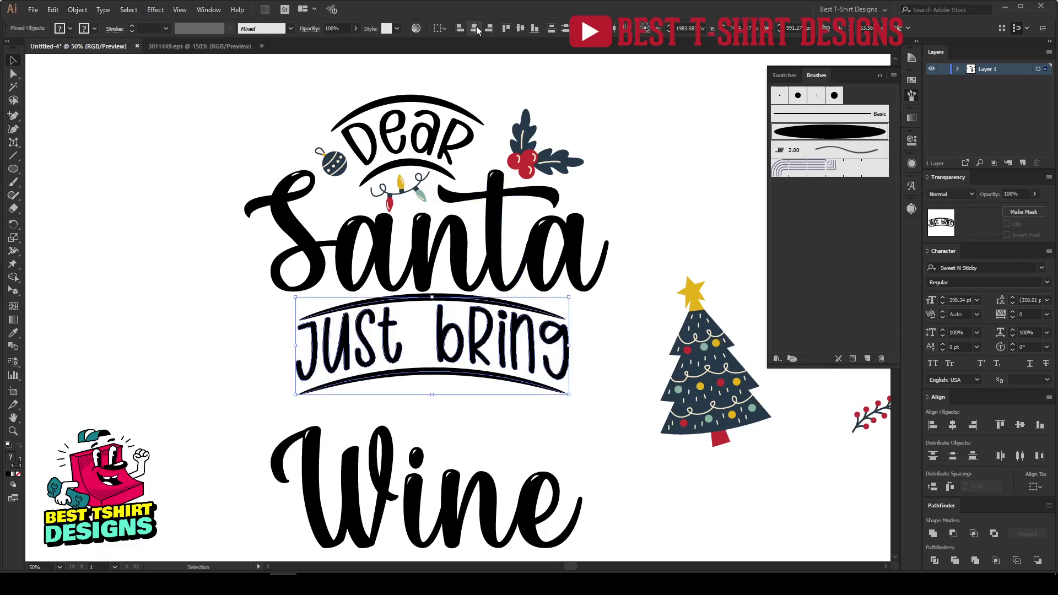
pyautogui.click(932, 488)
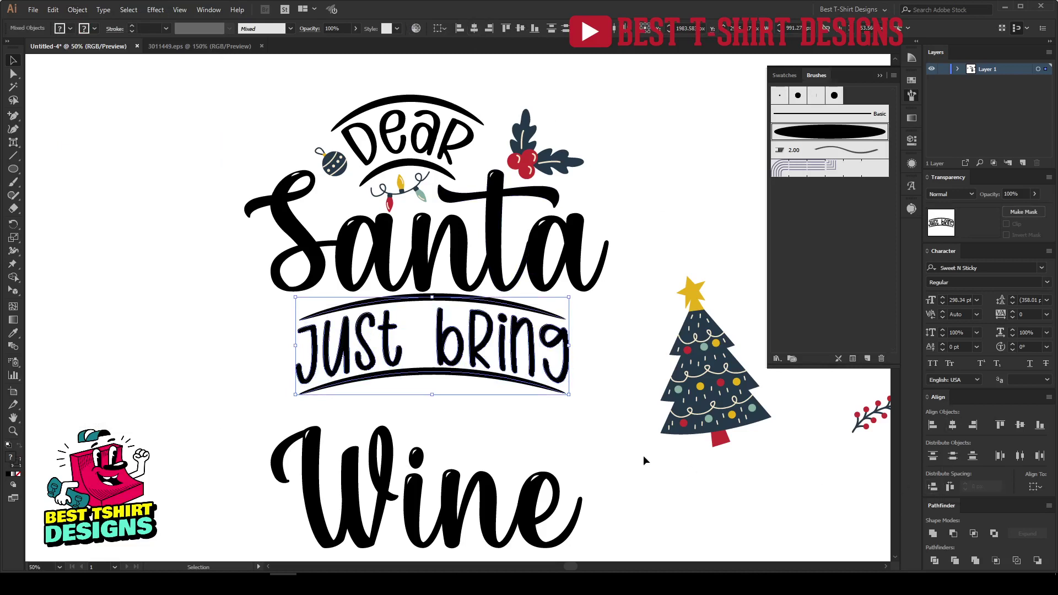
# Step: Nudge the lower arc about 10 px down and group both arcs with the Just bring text
pyautogui.click(494, 397)
pyautogui.click(486, 373)
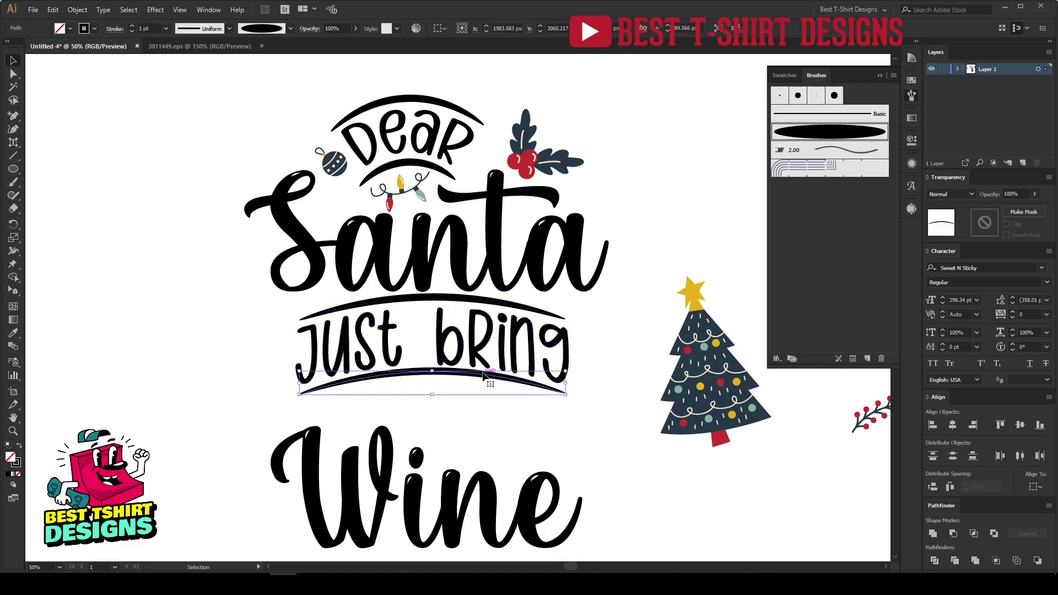
pyautogui.press('Down')
pyautogui.press('Down')
pyautogui.press('Down')
pyautogui.press('Down')
pyautogui.press('Down')
pyautogui.press('Down')
pyautogui.press('Down')
pyautogui.press('Down')
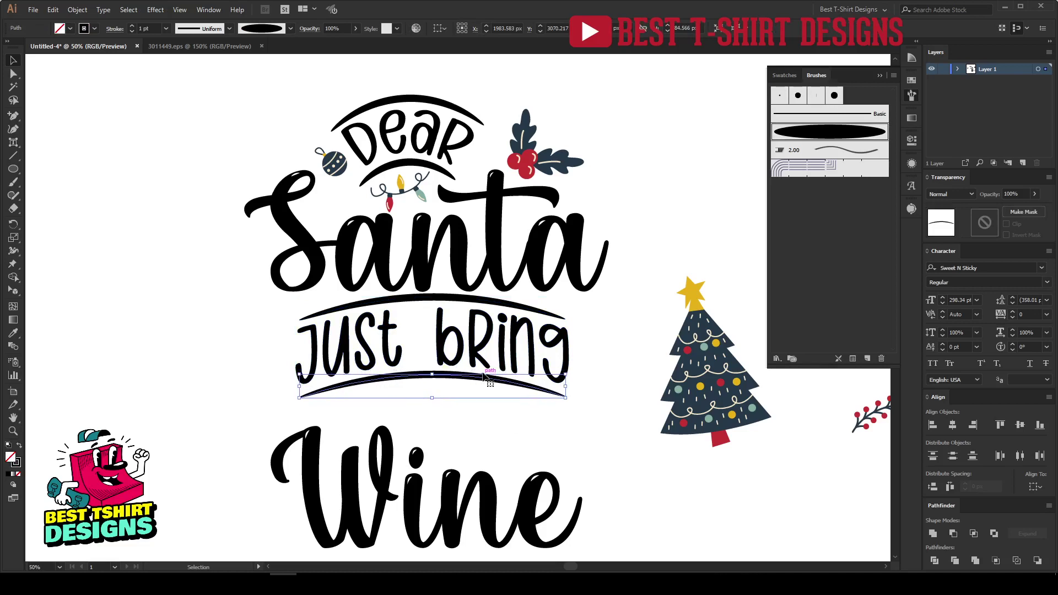
pyautogui.moveTo(510, 427); pyautogui.dragTo(444, 296)
pyautogui.hotkey('ctrl', 'g')
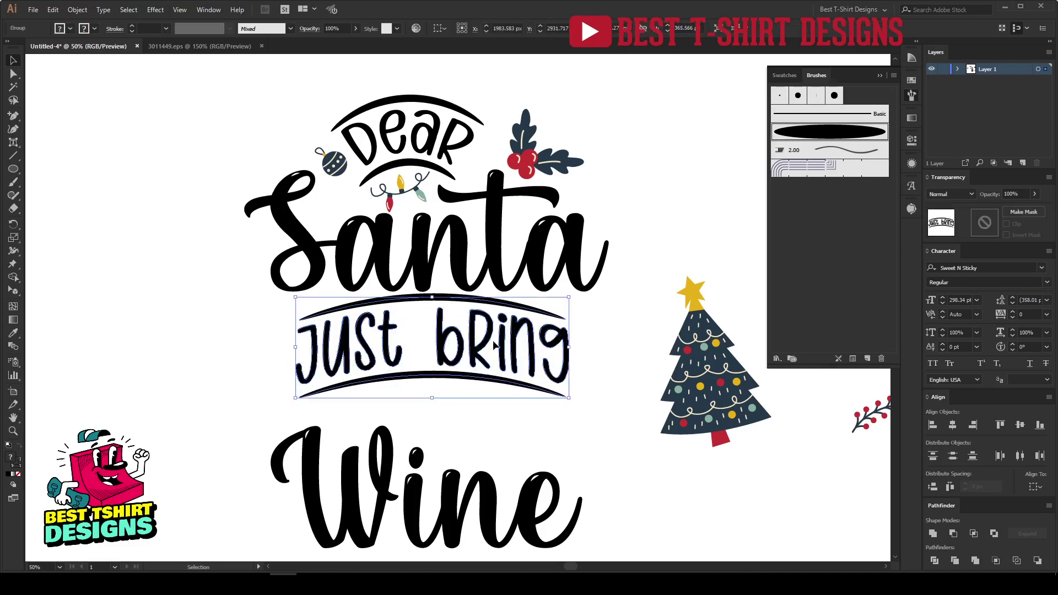
# Step: Centre the Just bring group horizontally under Santa, using Santa as the key object
pyautogui.moveTo(208, 220); pyautogui.dragTo(568, 394)
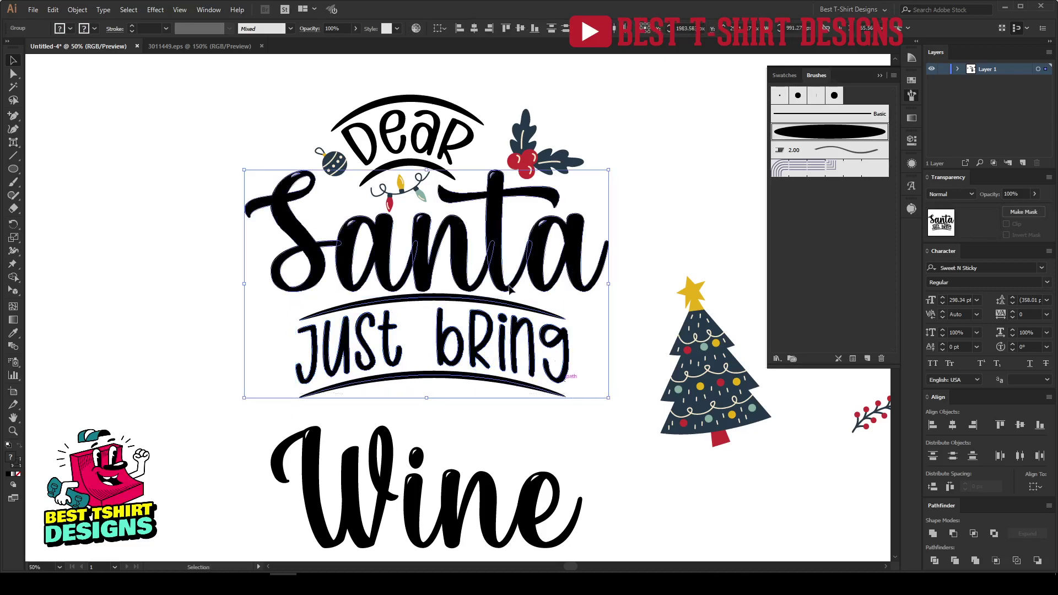
pyautogui.keyDown('shift'); pyautogui.click(462, 251); pyautogui.keyUp('shift')
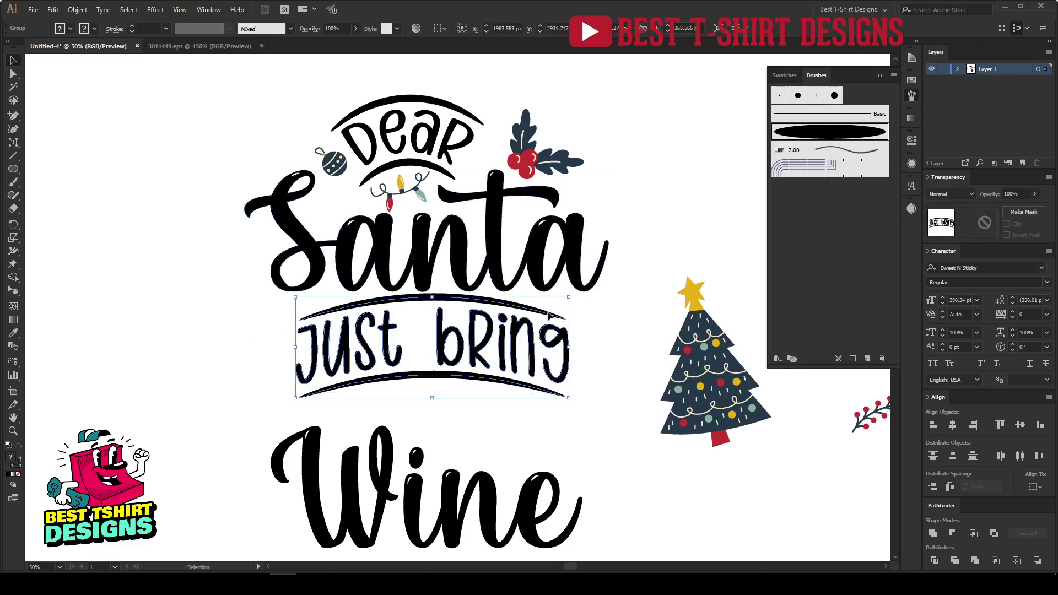
pyautogui.keyDown('shift'); pyautogui.click(429, 257); pyautogui.keyUp('shift')
pyautogui.click(429, 258)
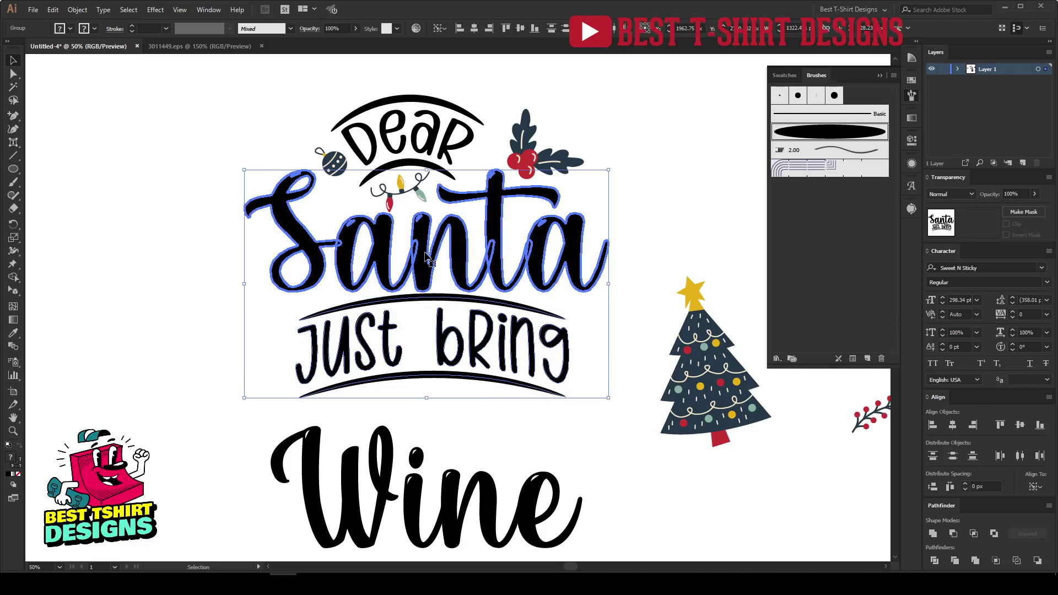
pyautogui.click(474, 31)
pyautogui.click(589, 325)
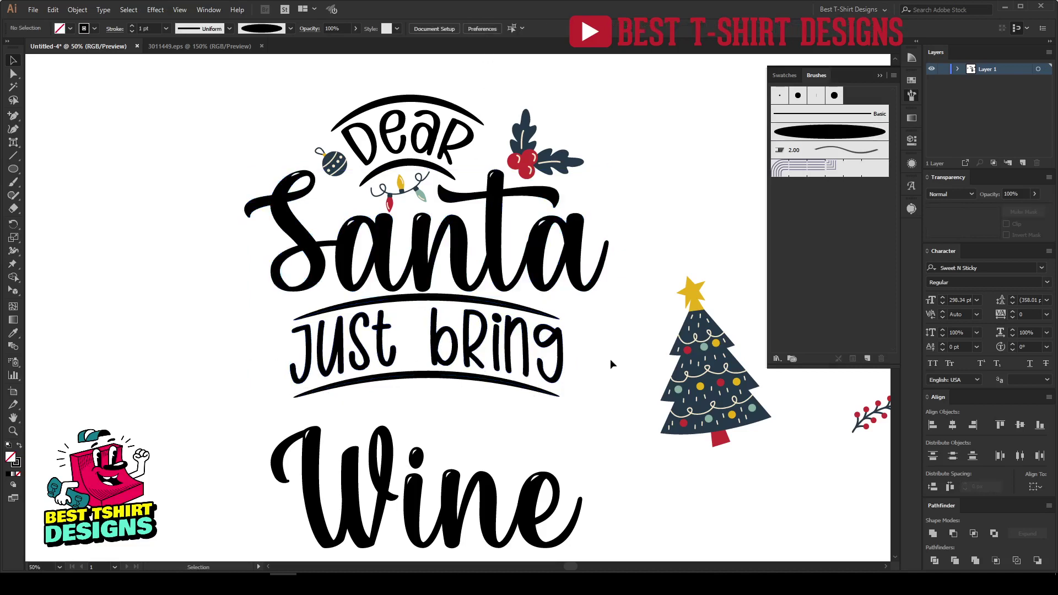
# Step: Move Wine up beneath the lower arc so the W meets the arc's end, and fine-tune its height slightly downward
pyautogui.scroll(-1, 411, 445)
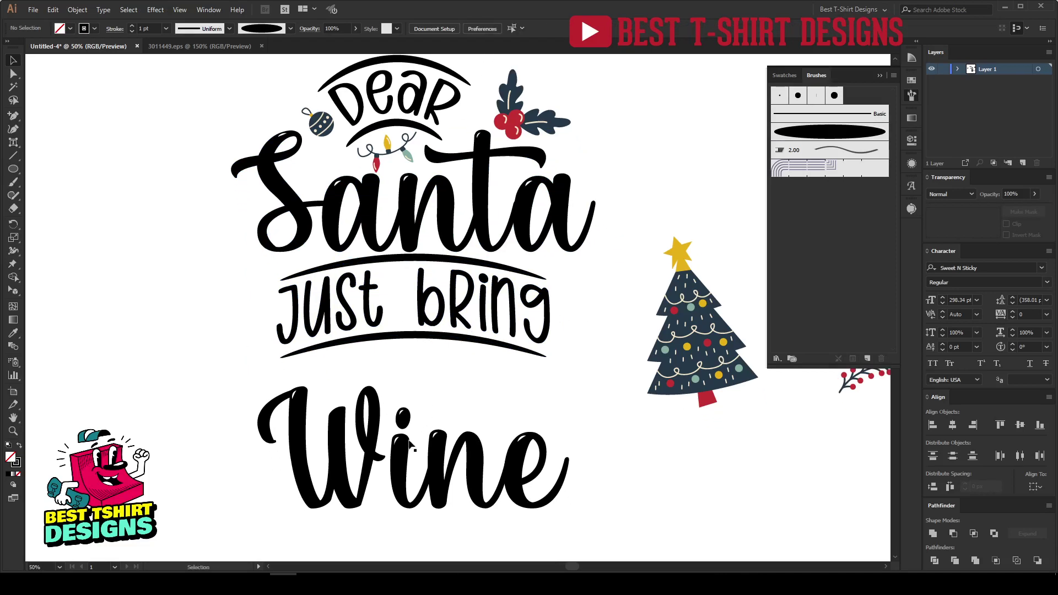
pyautogui.moveTo(411, 446); pyautogui.dragTo(403, 405)
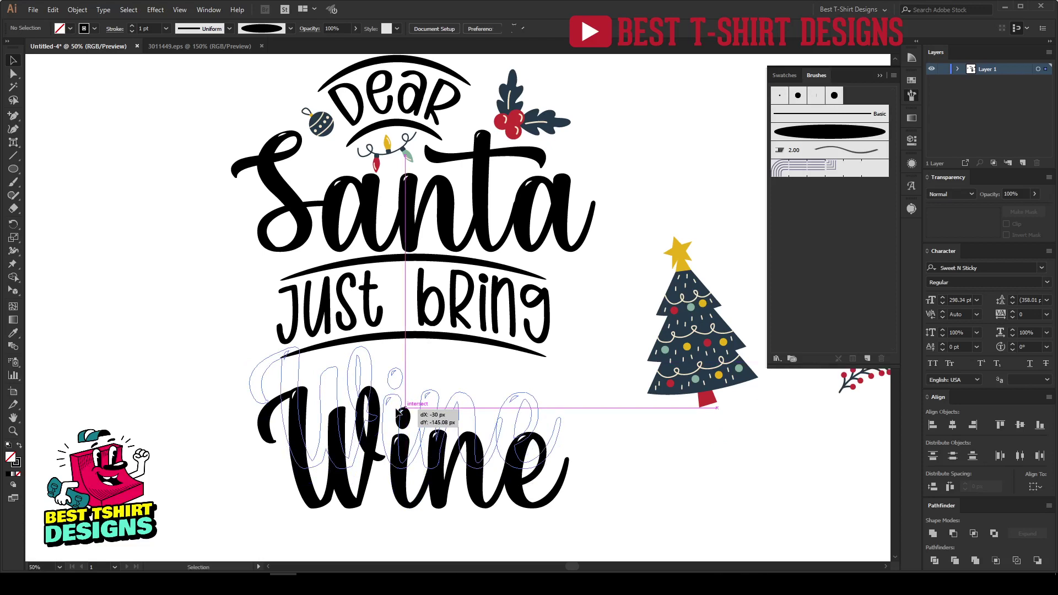
pyautogui.click(623, 409)
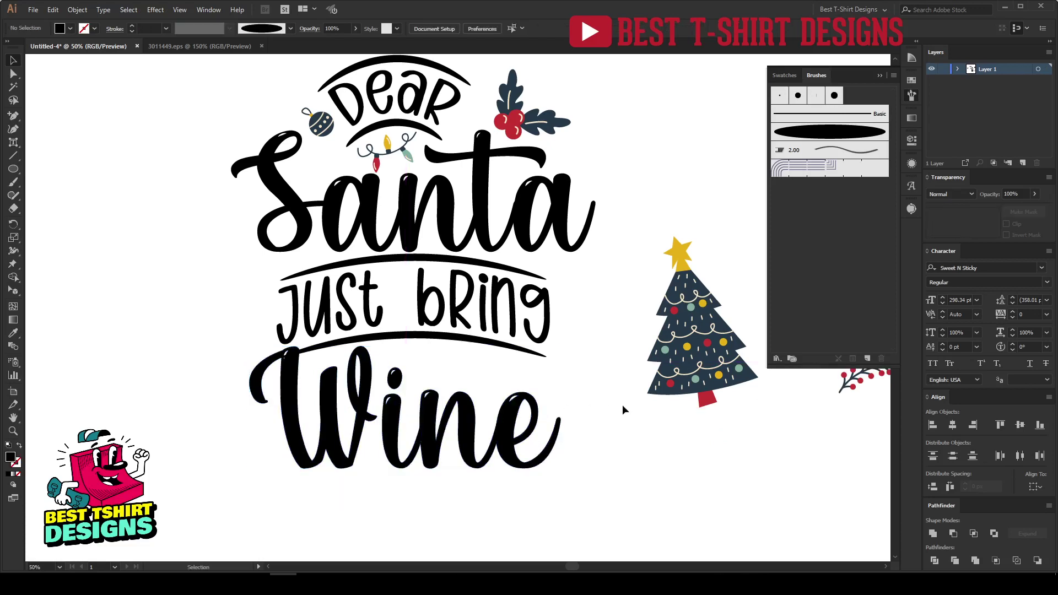
pyautogui.click(470, 424)
pyautogui.press('Down')
pyautogui.press('Down')
pyautogui.press('Down')
pyautogui.press('Down')
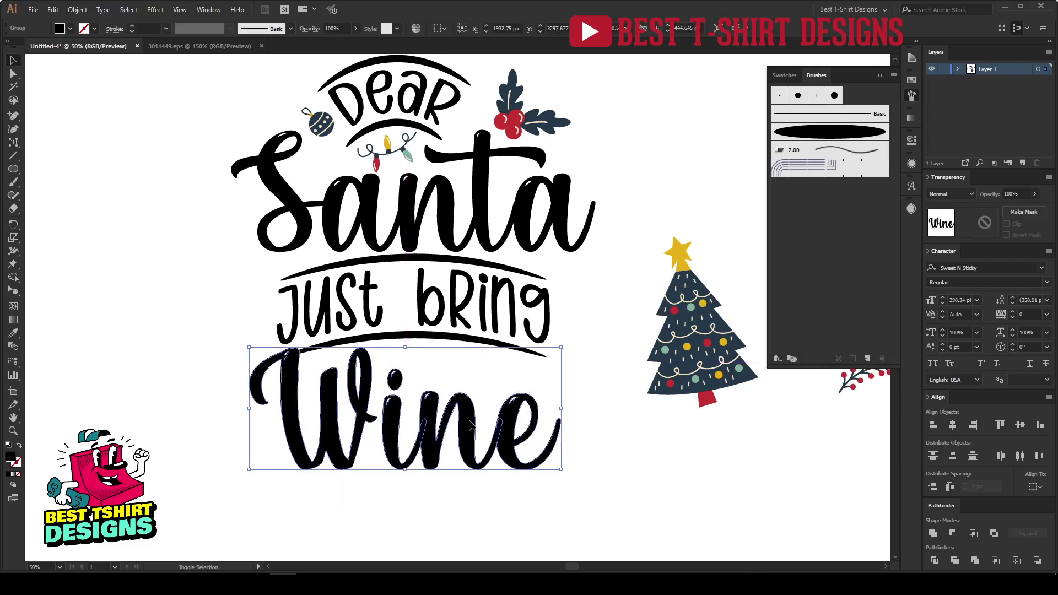
pyautogui.hotkey('shift', 'Down')
pyautogui.hotkey('shift', 'Down')
pyautogui.press('Up')
pyautogui.press('Up')
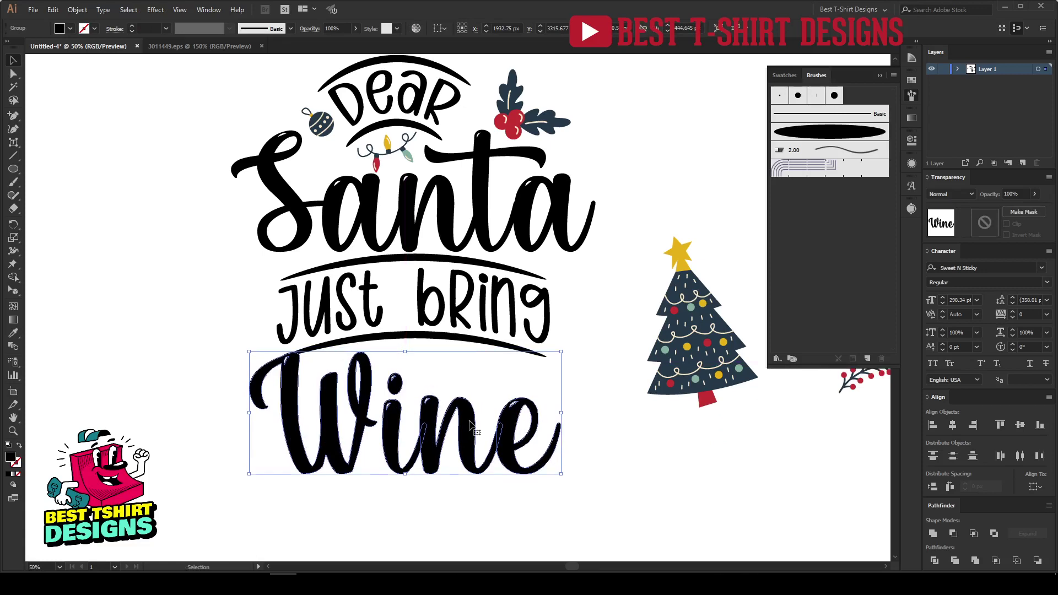
# Step: Create a 10 px Offset Path with Miter joins around the Wine lettering and cut the offset outline
pyautogui.scroll(1, 325, 410)
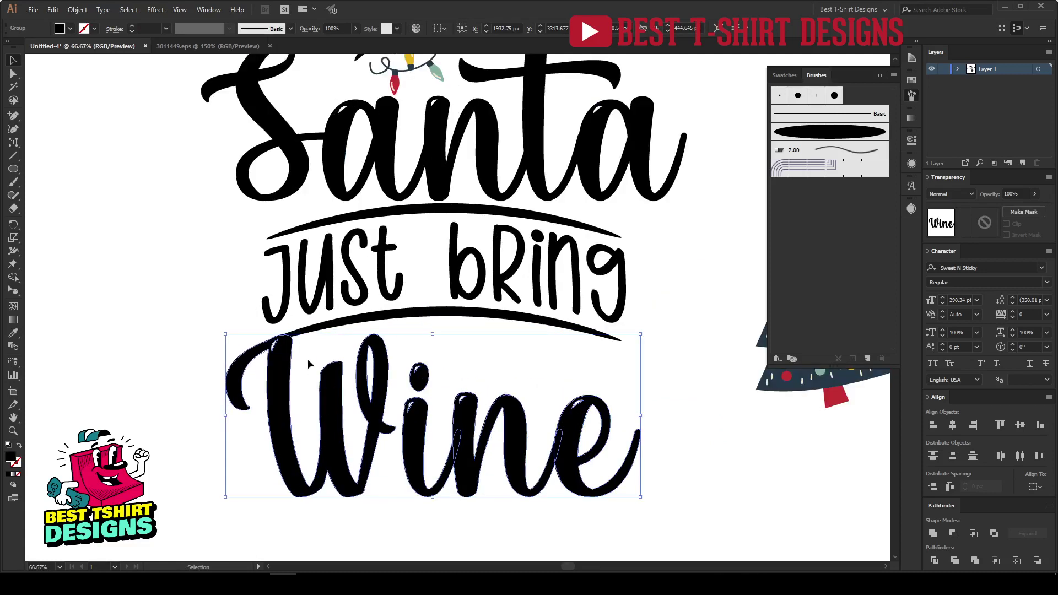
pyautogui.press('a')
pyautogui.scroll(2, 309, 388)
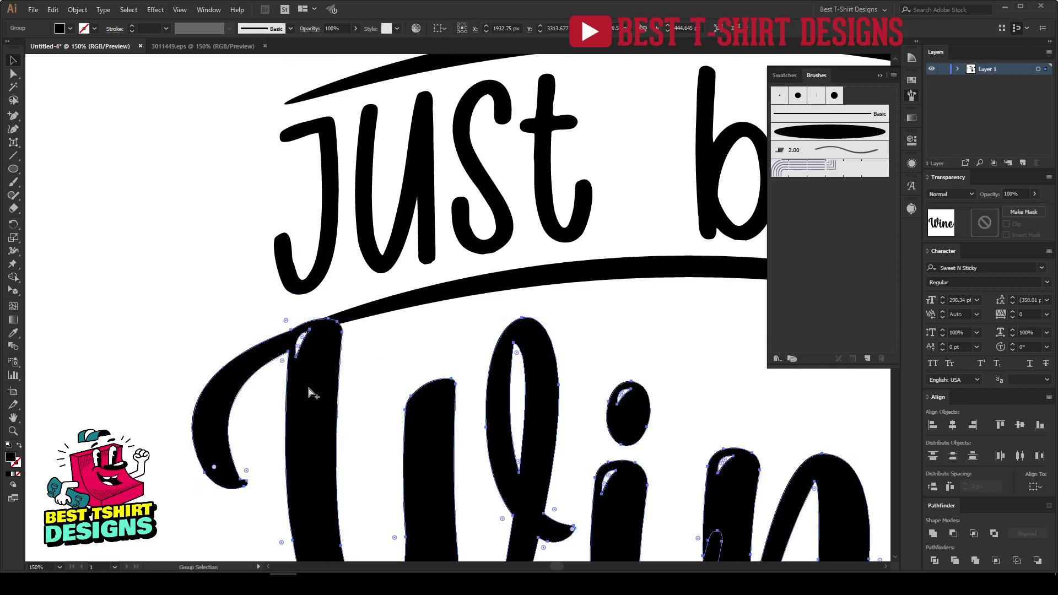
pyautogui.hotkey('ctrl', 'alt', 'shift', 'o')
pyautogui.click(554, 137)
pyautogui.doubleClick(614, 78)
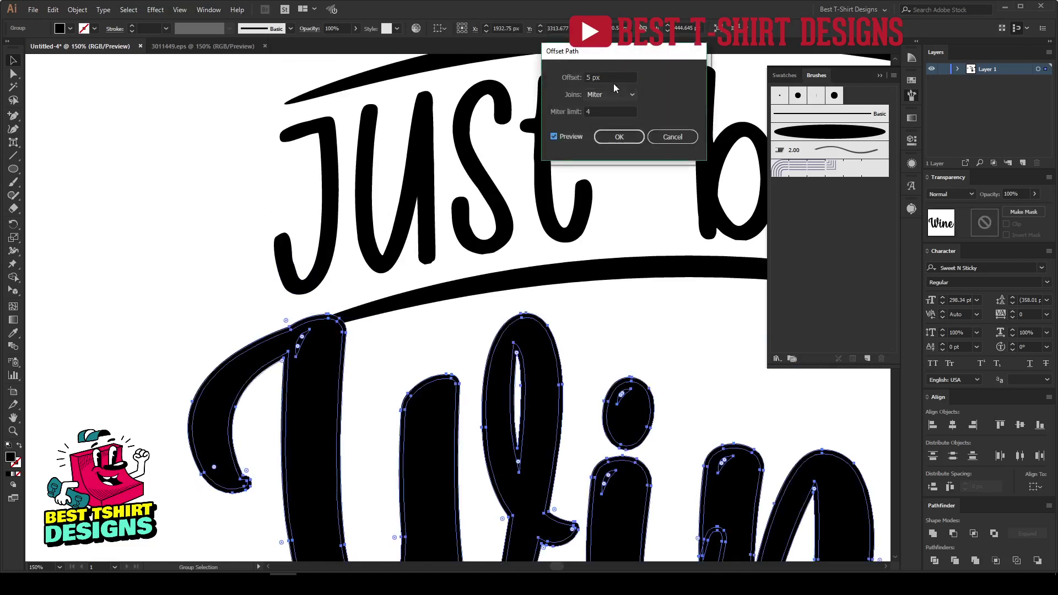
pyautogui.write('10')
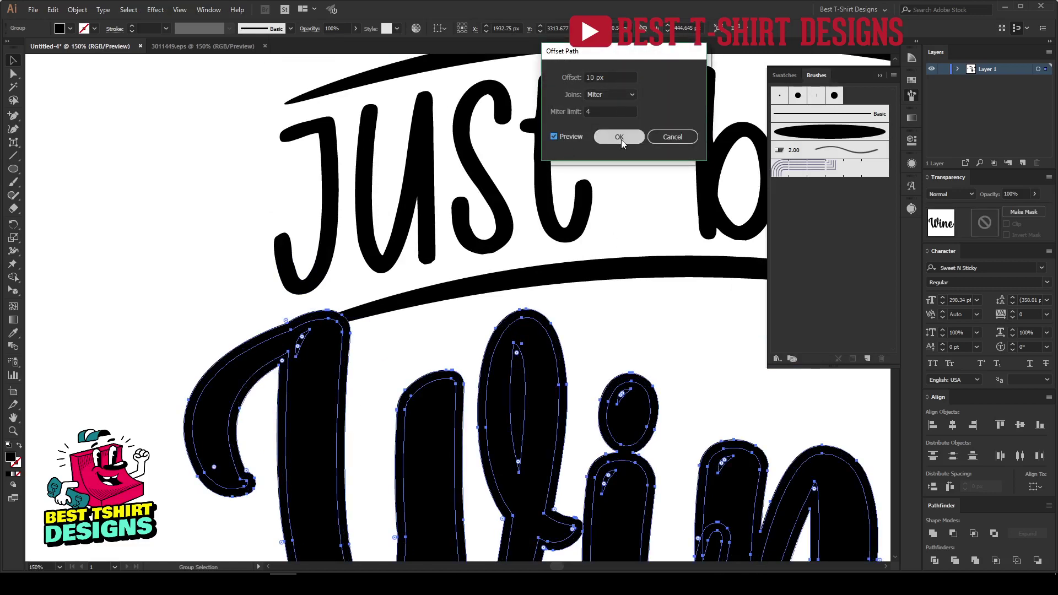
pyautogui.click(620, 138)
pyautogui.press('v')
pyautogui.hotkey('ctrl', 'shift', 'a')
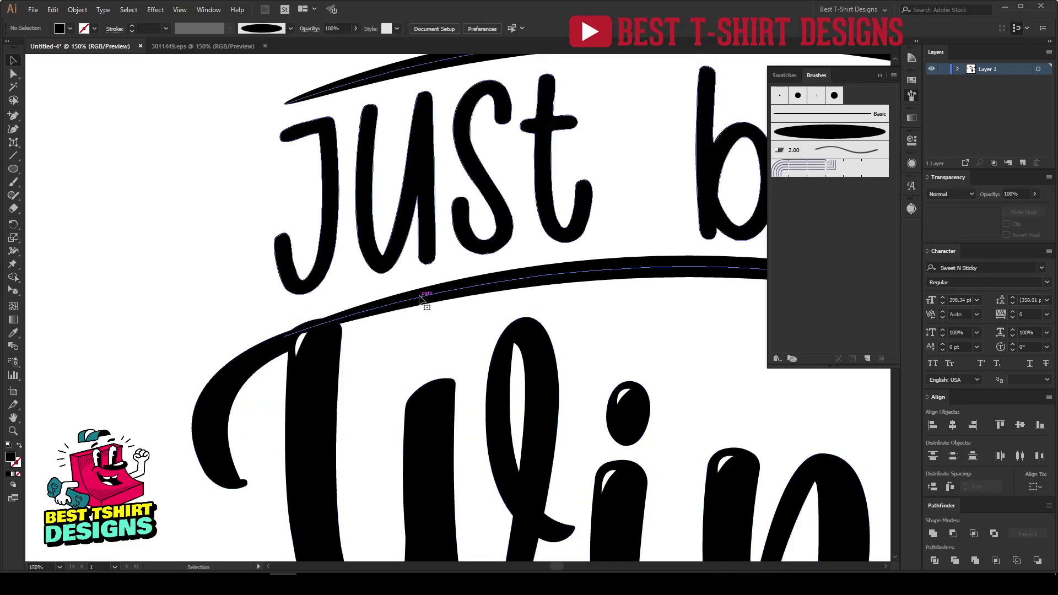
# Step: Add an unclipped opacity mask to the Just bring group and paste the Wine outline in front to trim the lower arc
pyautogui.click(420, 299)
pyautogui.hotkey('ctrl', '-')
pyautogui.hotkey('ctrl', '-')
pyautogui.hotkey('ctrl', '-')
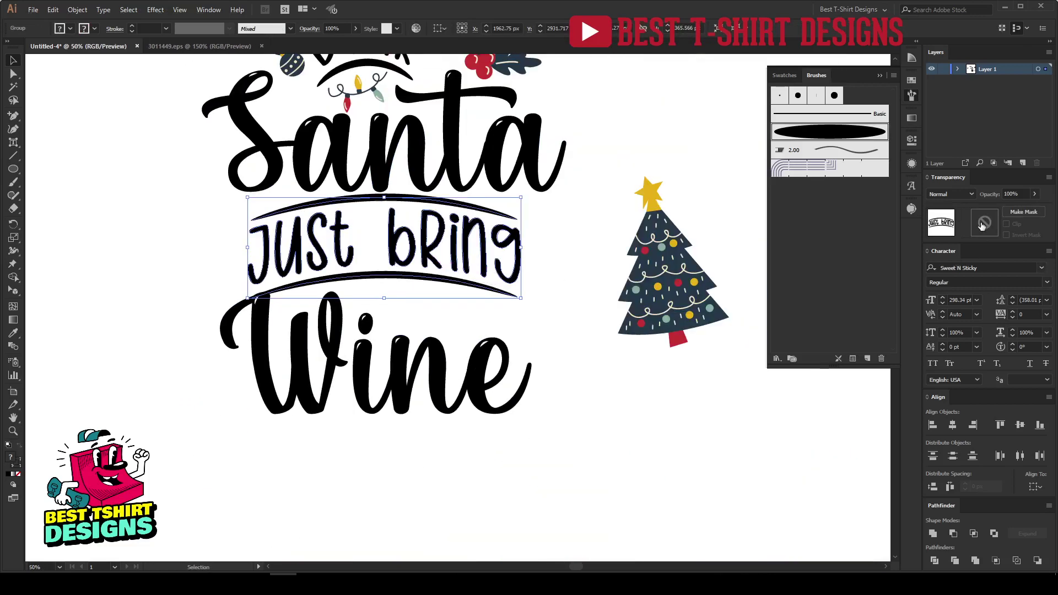
pyautogui.click(982, 224)
pyautogui.hotkey('ctrl', 'f')
pyautogui.click(1006, 224)
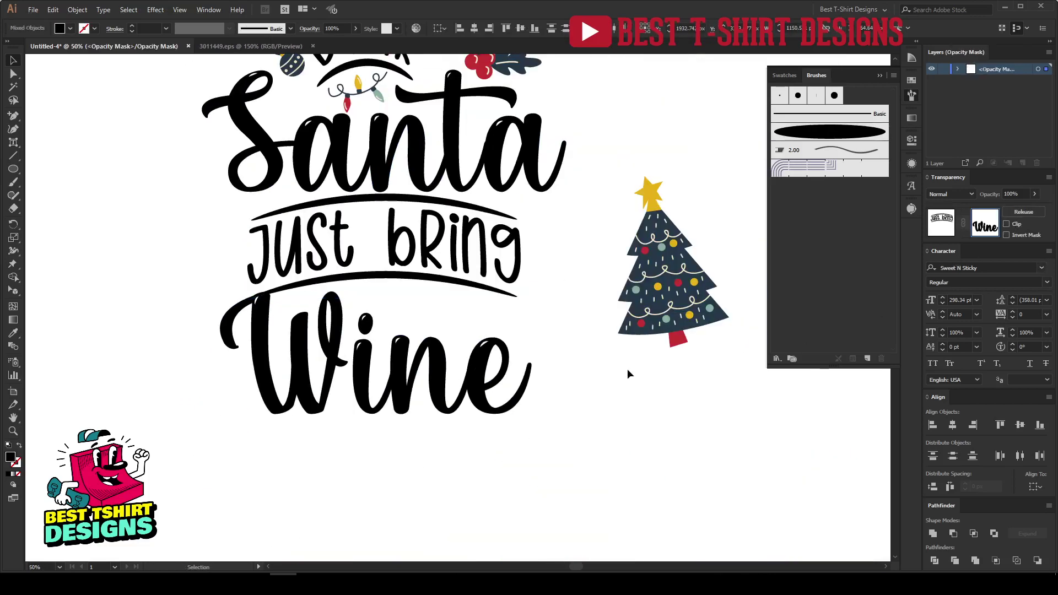
pyautogui.click(626, 425)
pyautogui.scroll(2, 245, 337)
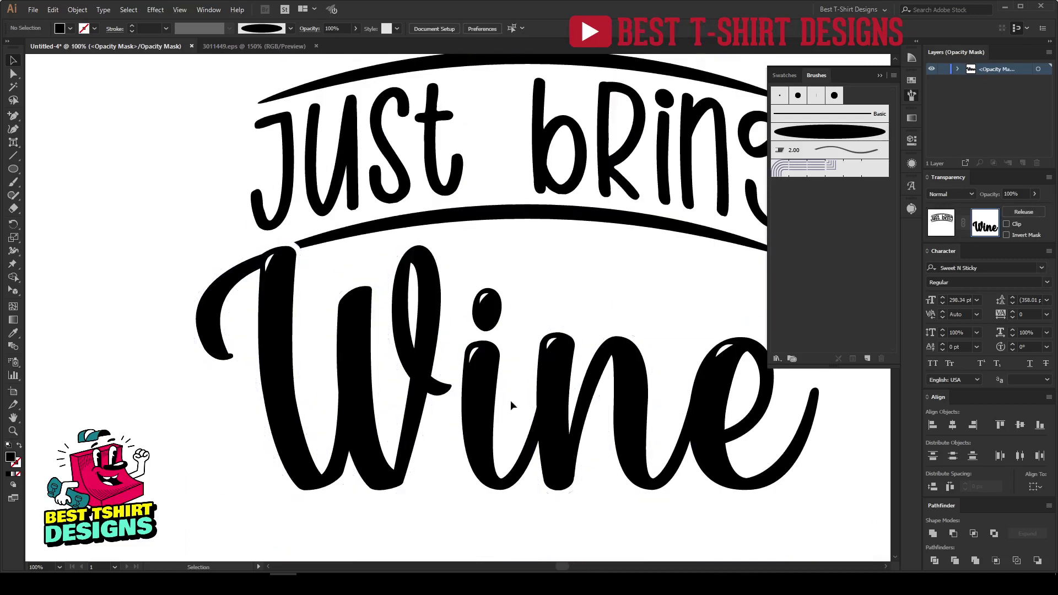
pyautogui.hotkey('ctrl', '-')
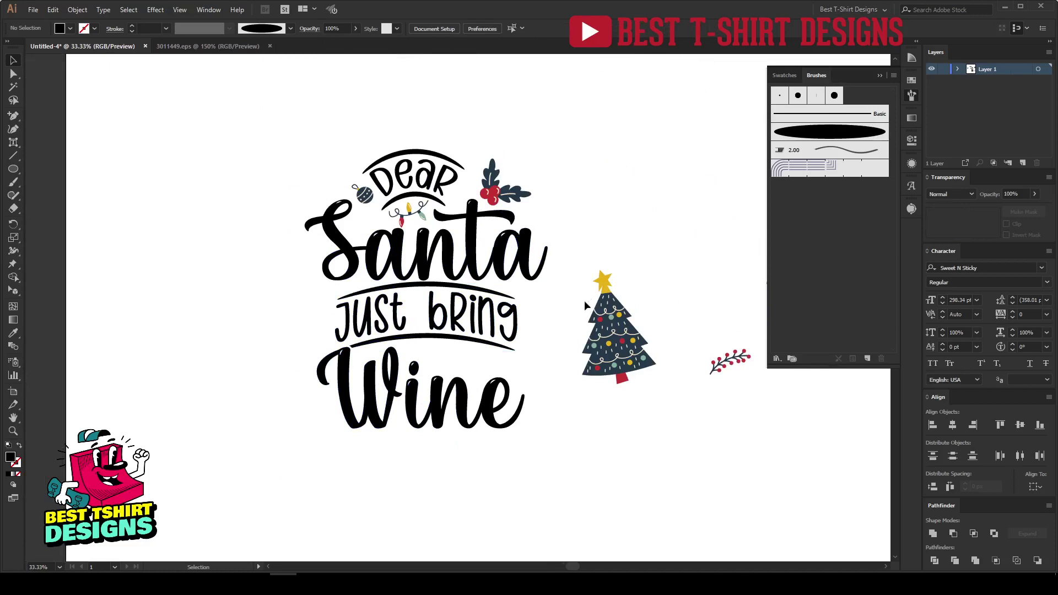
# Step: Scale the Just bring group down proportionally from its right end, keeping its left edge in place beneath Santa
pyautogui.moveTo(584, 300); pyautogui.dragTo(506, 297)
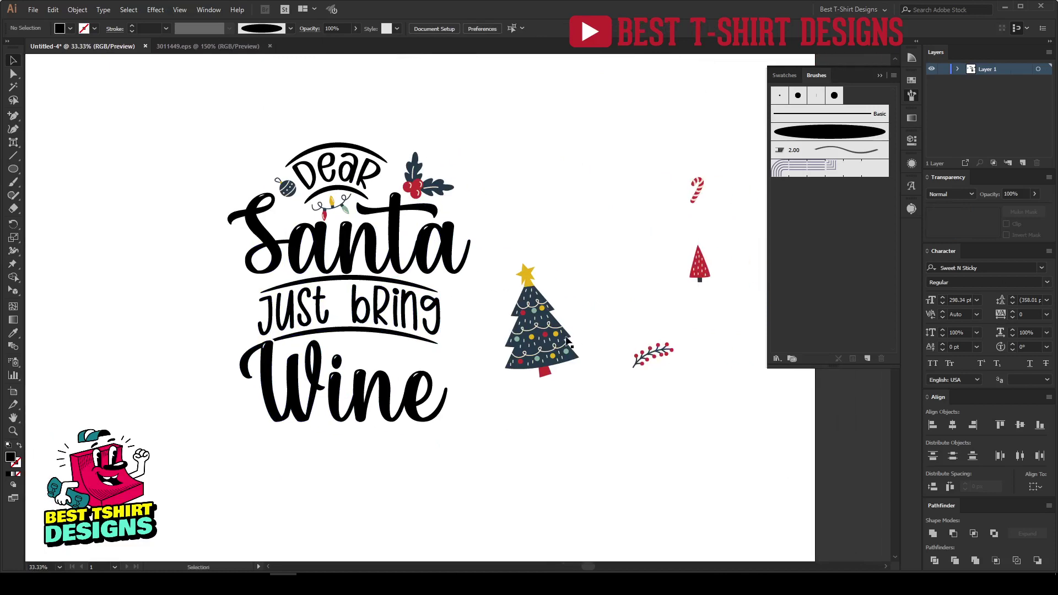
pyautogui.click(439, 310)
pyautogui.moveTo(443, 310); pyautogui.dragTo(412, 310)
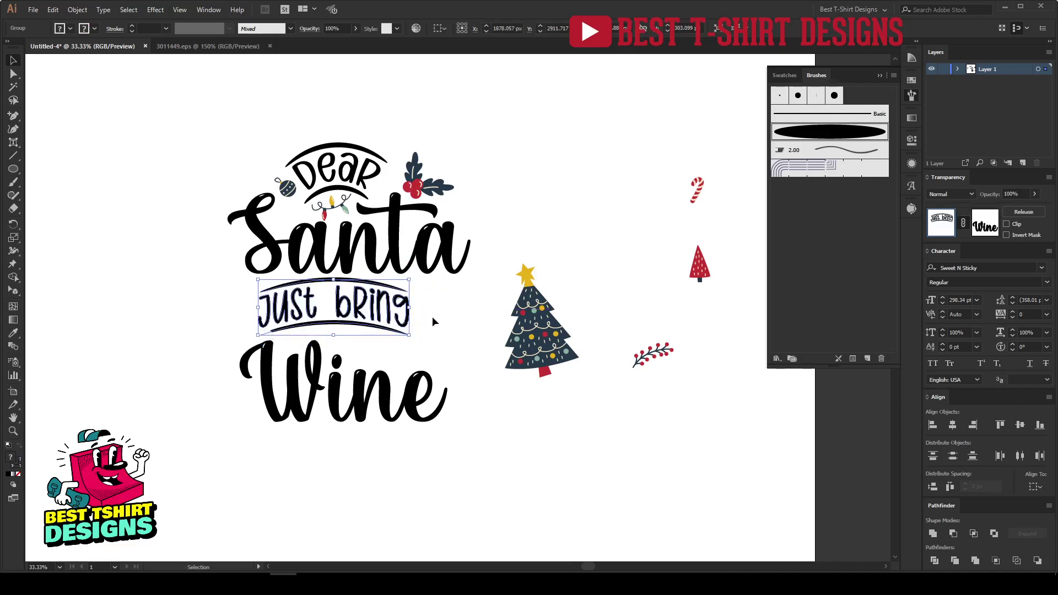
# Step: Nudge Wine up and slightly left so it sits close beneath the lower arc of Just bring
pyautogui.scroll(1, 389, 400)
pyautogui.click(387, 400)
pyautogui.press('Up')
pyautogui.press('Up')
pyautogui.press('Up')
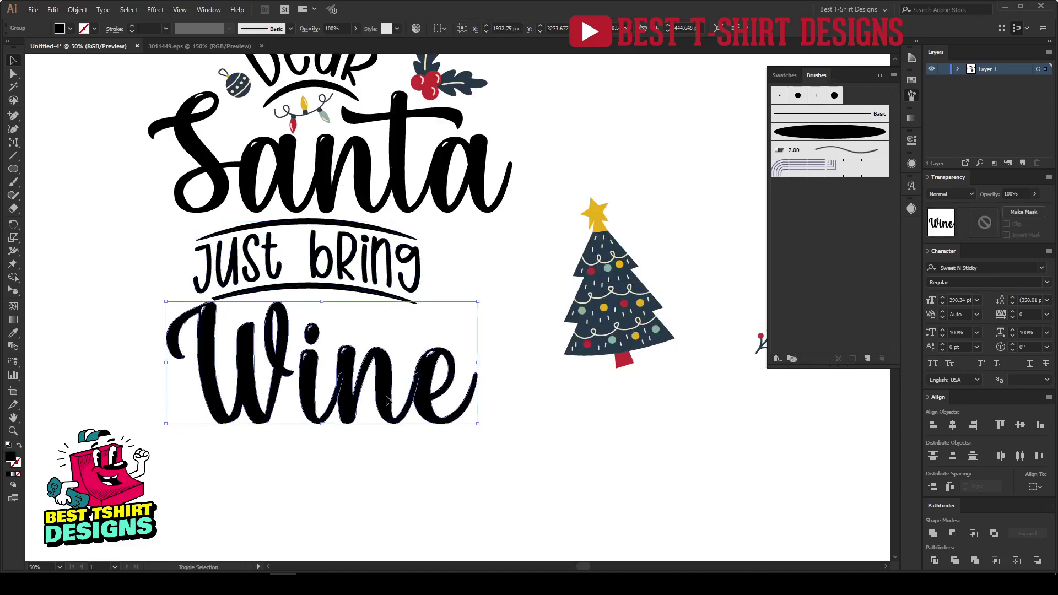
pyautogui.press('Left')
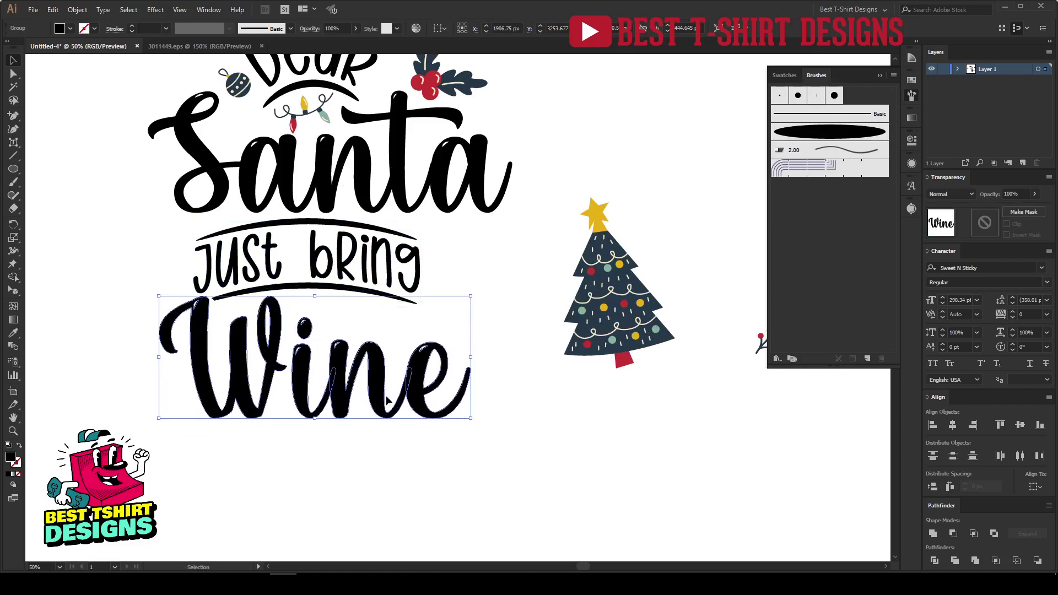
pyautogui.moveTo(387, 400); pyautogui.dragTo(389, 401)
# Step: Shrink the decorated Christmas tree and place it to the right of Just bring, above the end of Wine
pyautogui.moveTo(625, 317); pyautogui.dragTo(491, 329)
pyautogui.moveTo(487, 378); pyautogui.dragTo(487, 342)
pyautogui.moveTo(487, 287); pyautogui.dragTo(461, 293)
pyautogui.click(599, 303)
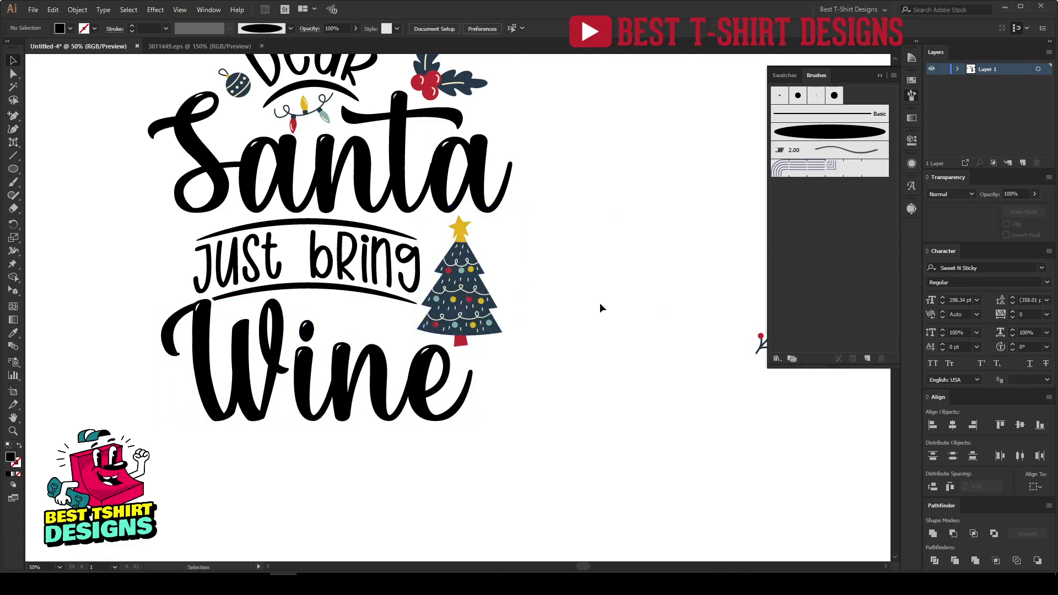
# Step: Place the red berry branch, rotated to slope down to the right, between the lower arc and the letters ine of Wine
pyautogui.scroll(-1, 403, 346)
pyautogui.moveTo(665, 361); pyautogui.dragTo(388, 349)
pyautogui.hotkey('ctrl', '+')
pyautogui.hotkey('ctrl', '+')
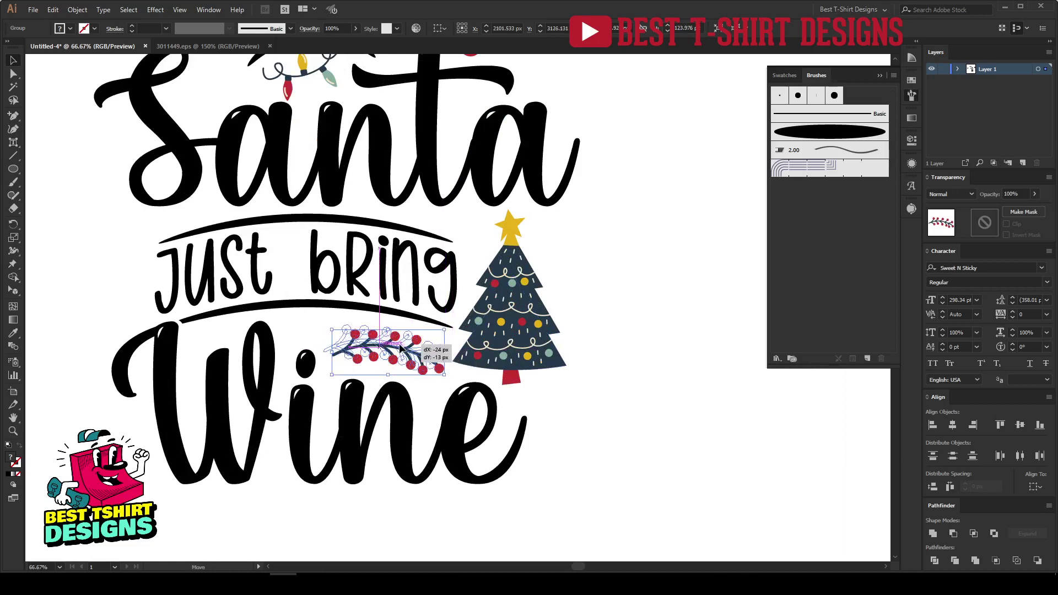
pyautogui.hotkey('ctrl', '-')
pyautogui.click(645, 397)
pyautogui.scroll(2, 558, 368)
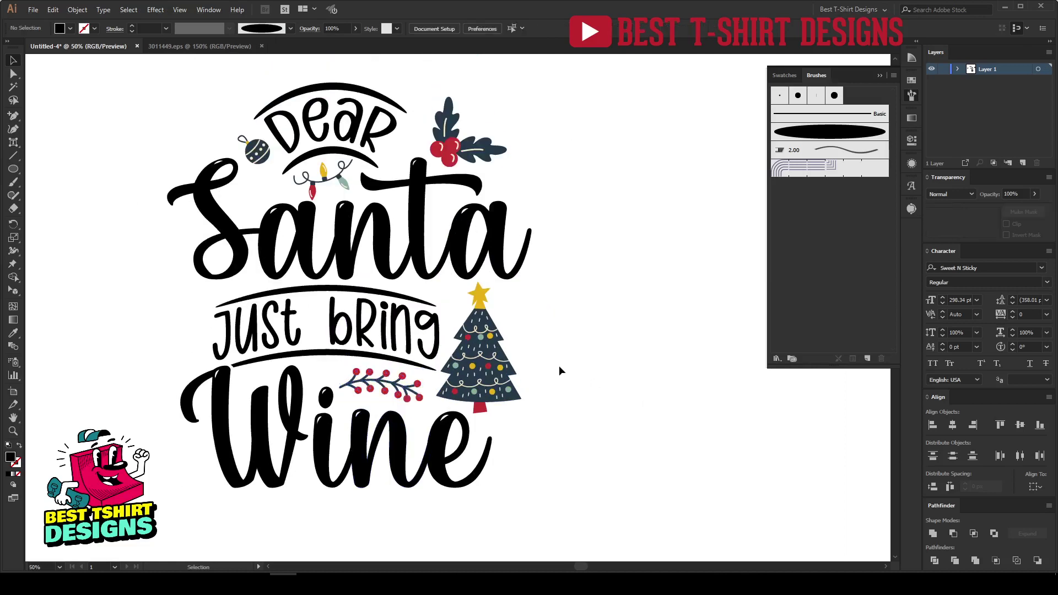
# Step: Scale the Just bring group down proportionally from its left end and nudge it up and right beneath Santa
pyautogui.keyDown('alt'); pyautogui.scroll(-1, 389, 361); pyautogui.keyUp('alt')
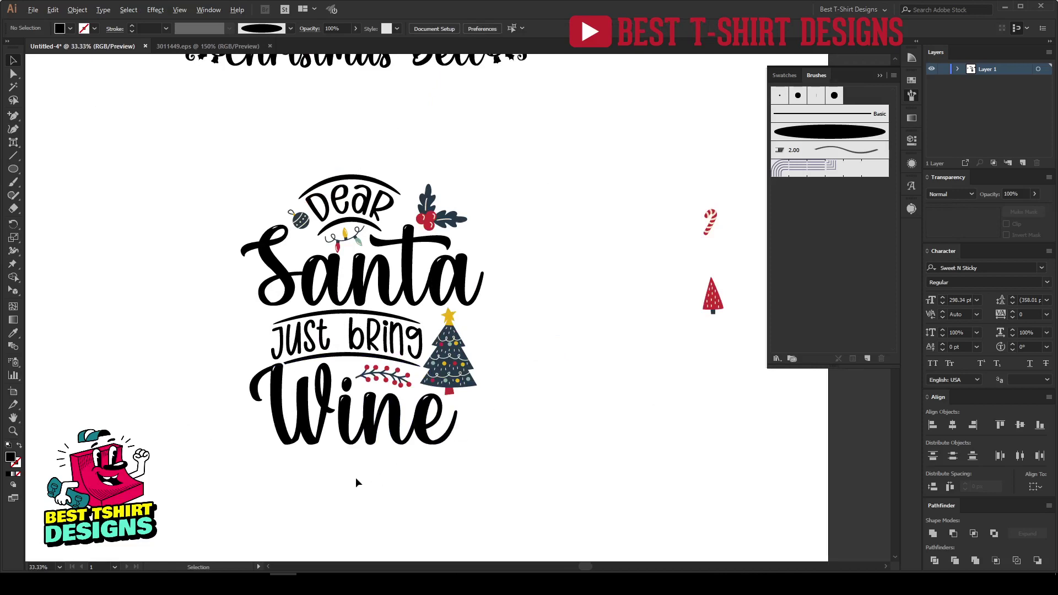
pyautogui.keyDown('alt'); pyautogui.scroll(1, 356, 478); pyautogui.keyUp('alt')
pyautogui.keyDown('alt'); pyautogui.scroll(-1, 443, 426); pyautogui.keyUp('alt')
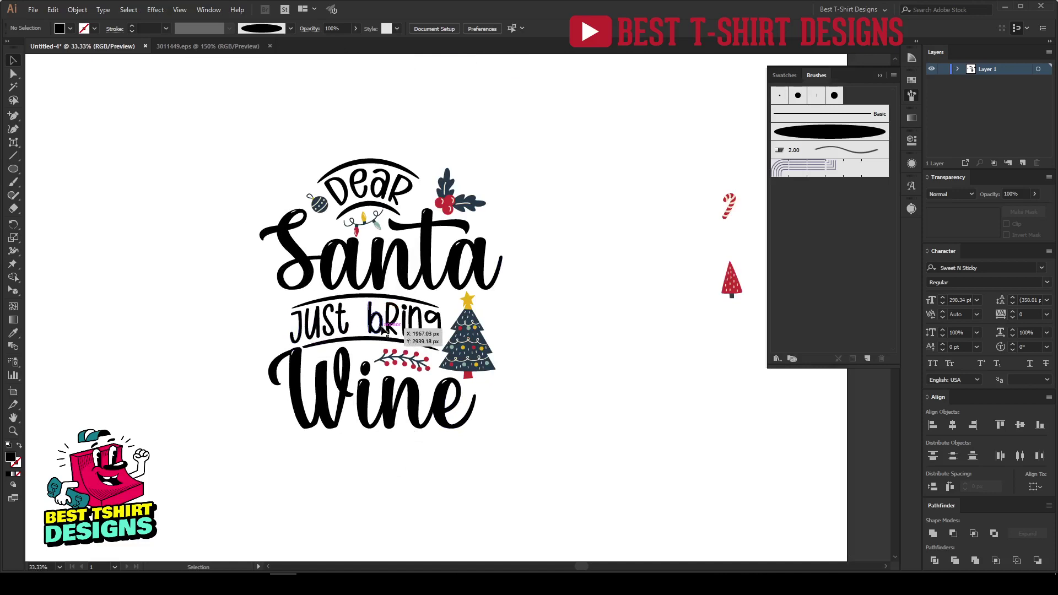
pyautogui.click(292, 327)
pyautogui.moveTo(291, 327); pyautogui.dragTo(307, 327)
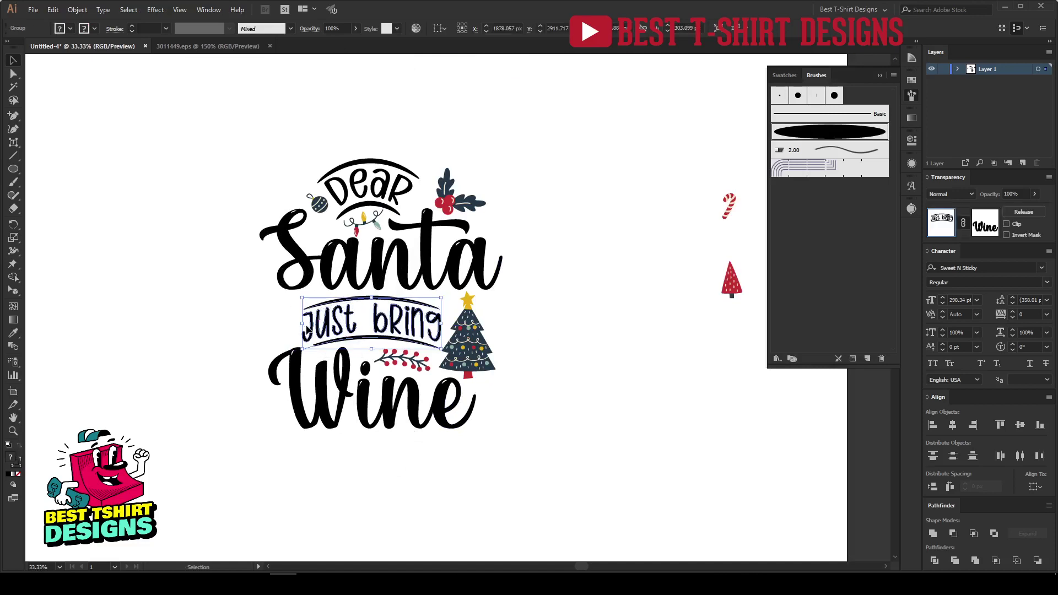
pyautogui.hotkey('shift', 'Up')
pyautogui.hotkey('shift', 'Right')
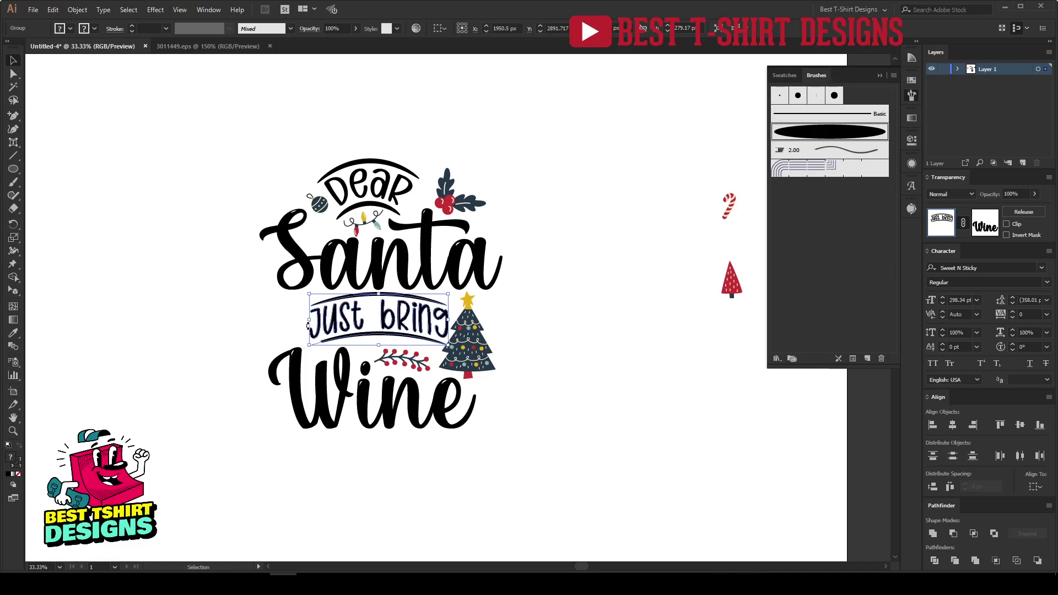
pyautogui.press('Down')
# Step: Clear the Wine artwork from the Just bring group's opacity mask and return to editing the artwork
pyautogui.scroll(1, 308, 326)
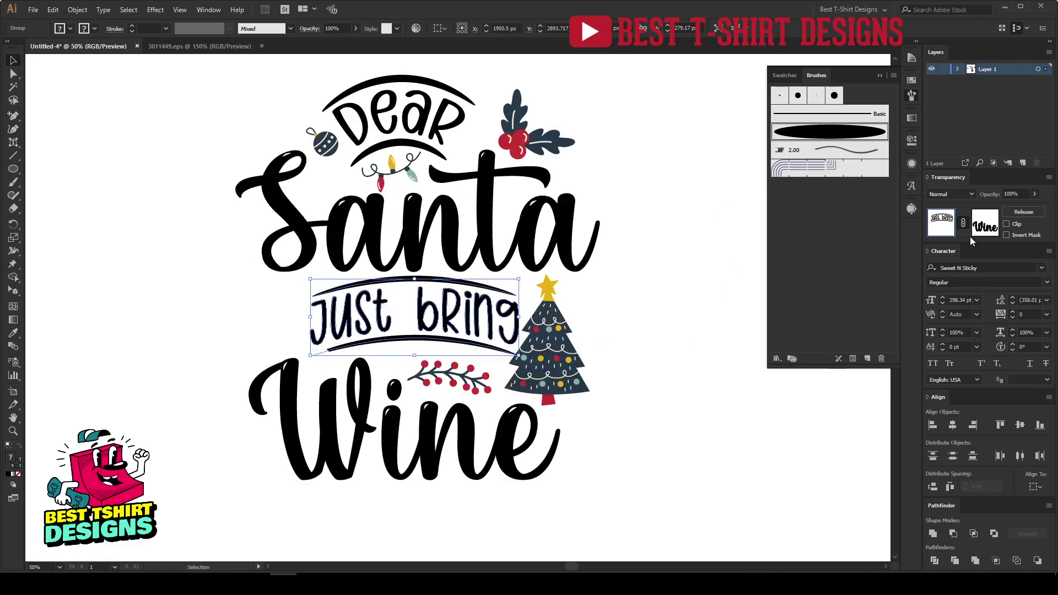
pyautogui.click(986, 225)
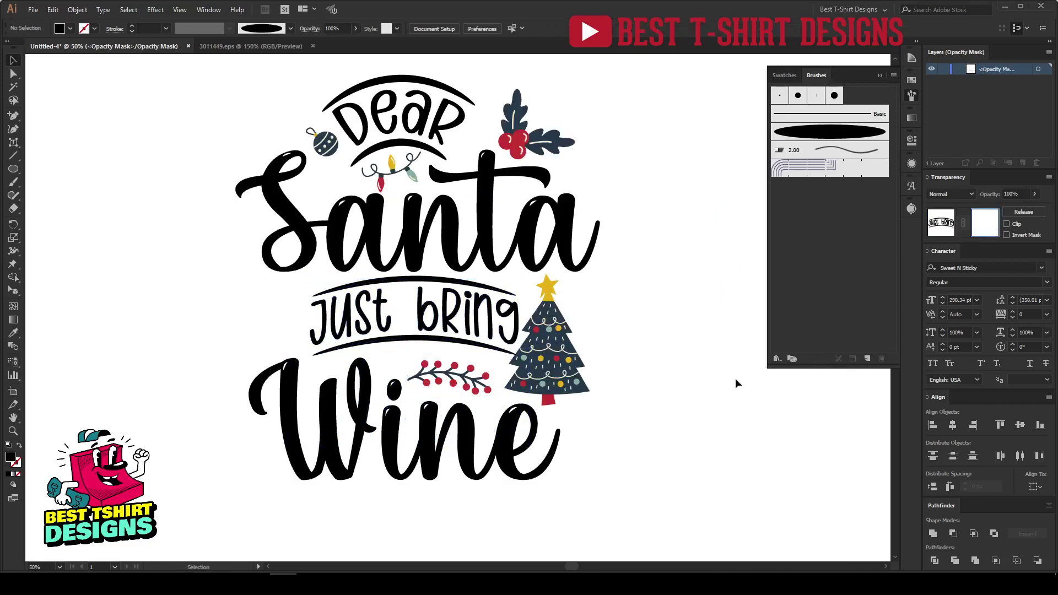
pyautogui.click(946, 225)
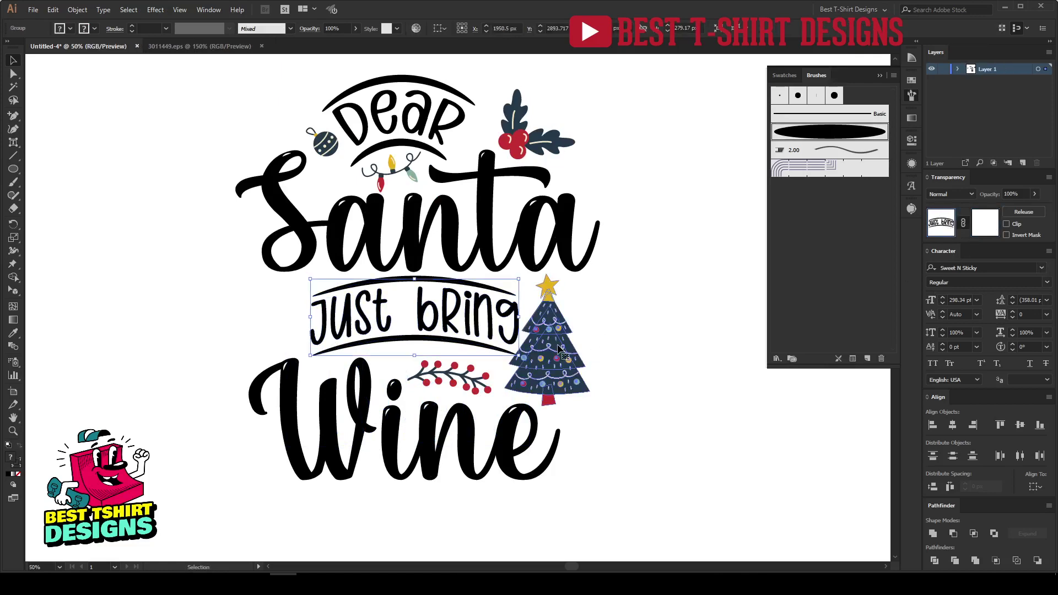
# Step: Tilt the decorated Christmas tree slightly clockwise and move the Just bring group slightly right toward it
pyautogui.click(548, 352)
pyautogui.moveTo(507, 342); pyautogui.dragTo(556, 411)
pyautogui.click(637, 342)
pyautogui.click(643, 425)
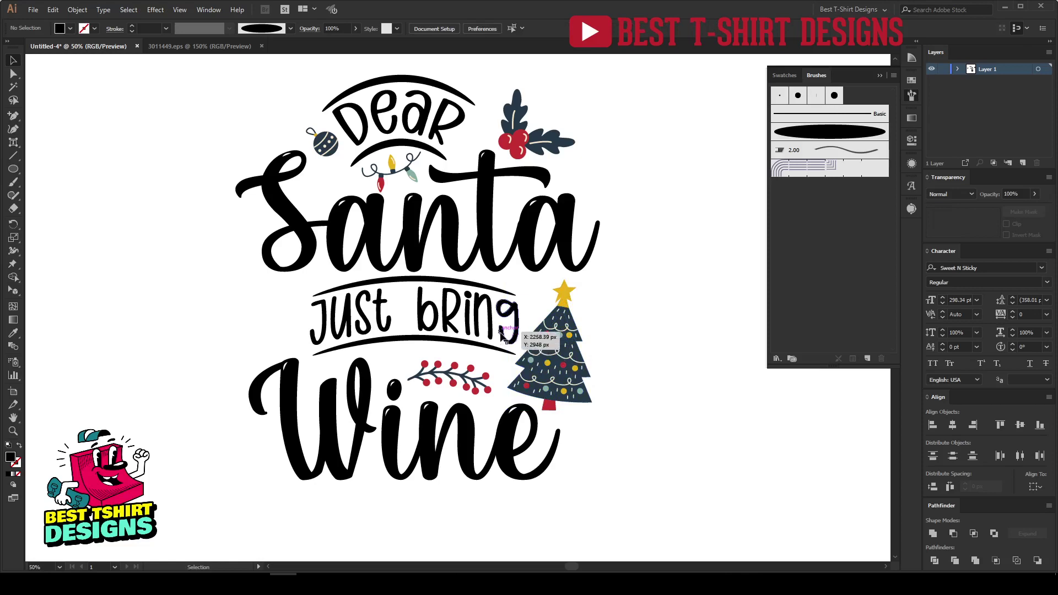
pyautogui.moveTo(501, 331); pyautogui.dragTo(509, 331)
pyautogui.click(658, 369)
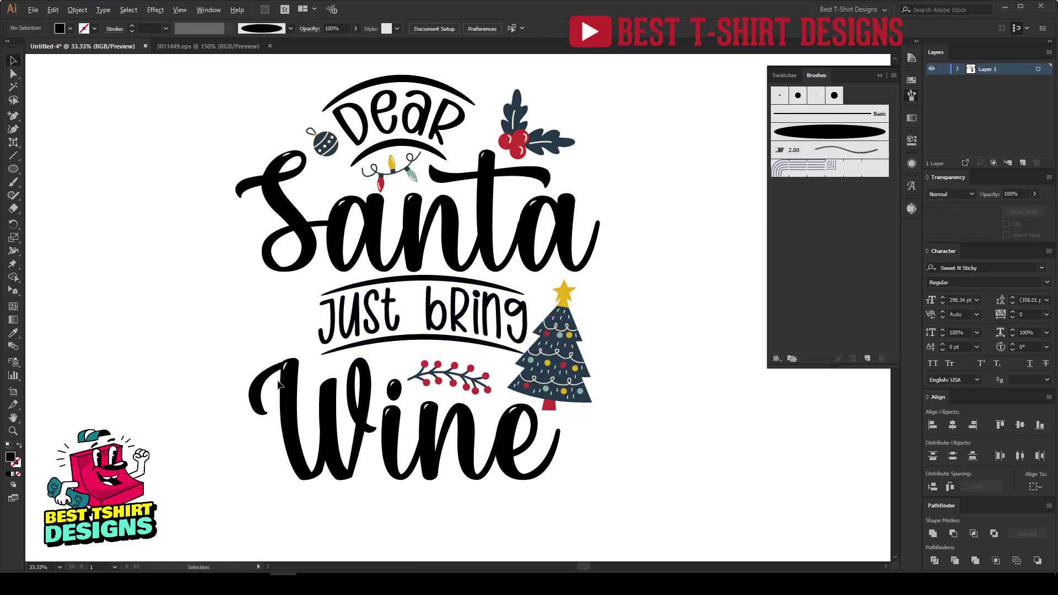
# Step: Place the wine glass, scaled down and tilted slightly counter-clockwise, to the left of Just bring above the W of Wine
pyautogui.hotkey('ctrl', '-')
pyautogui.scroll(2, 613, 330)
pyautogui.hscroll(-2, 493, 332)
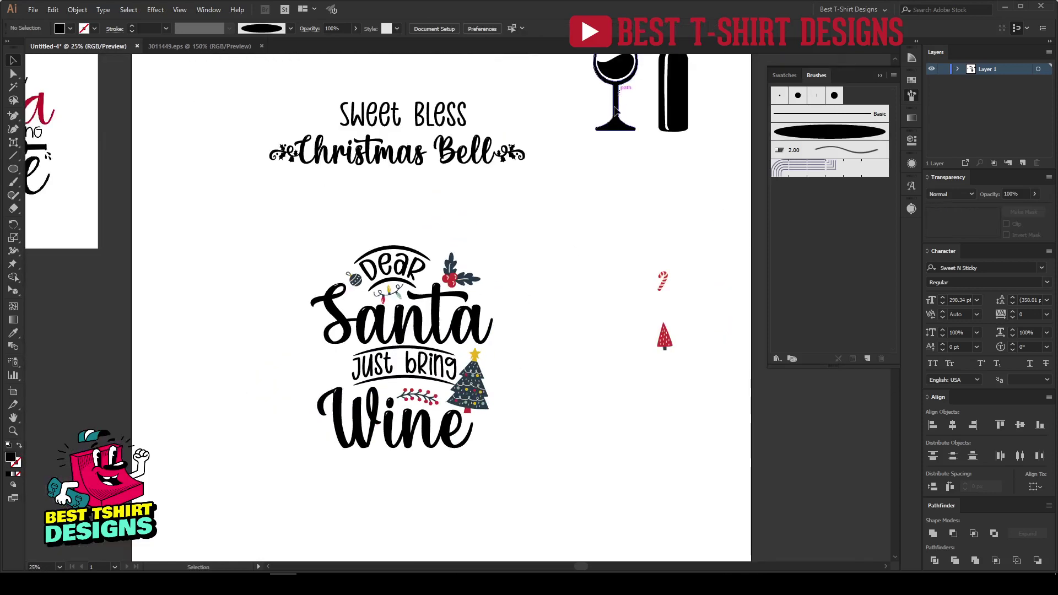
pyautogui.moveTo(617, 132); pyautogui.dragTo(554, 353)
pyautogui.moveTo(554, 248); pyautogui.dragTo(342, 378)
pyautogui.scroll(4, 342, 378)
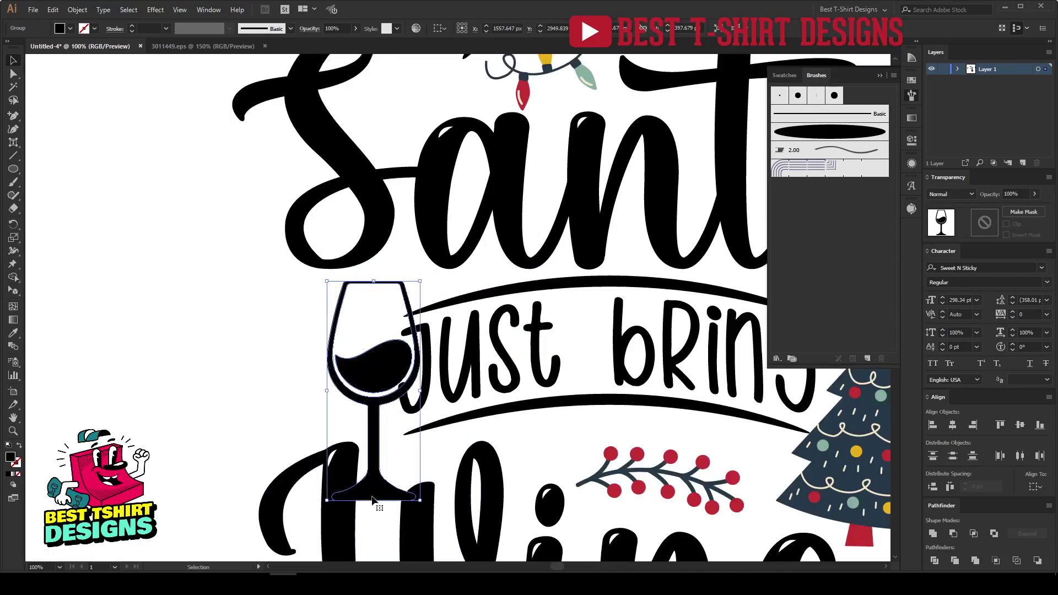
pyautogui.moveTo(375, 495); pyautogui.dragTo(374, 445)
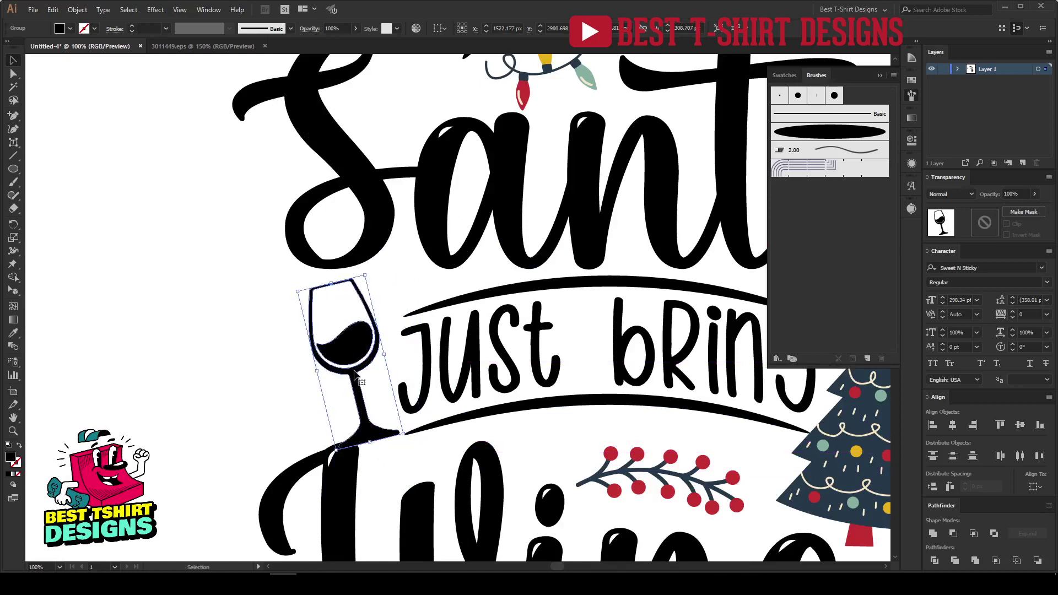
pyautogui.scroll(-3, 369, 468)
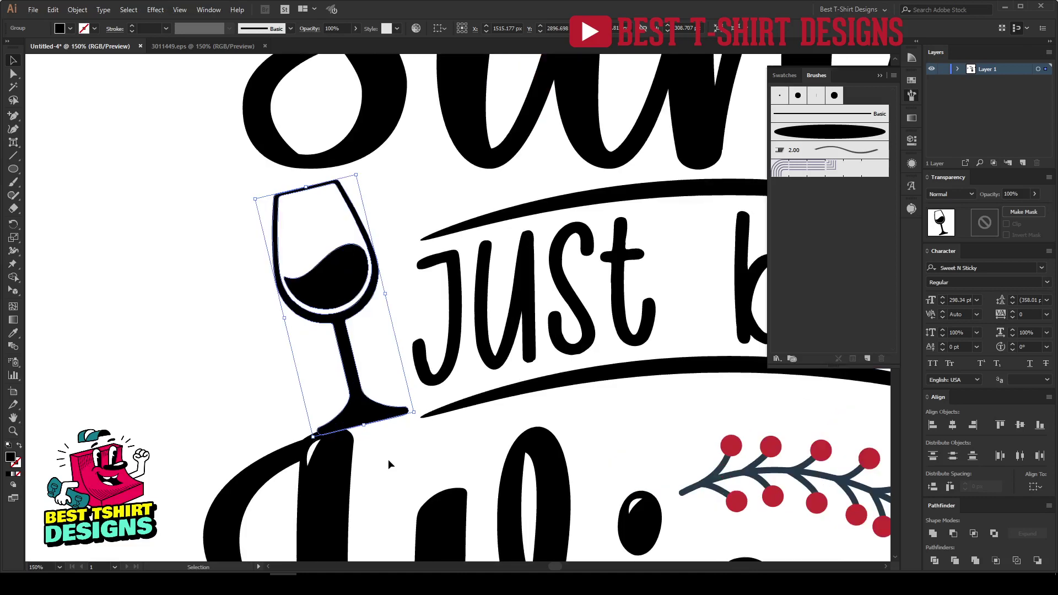
# Step: Scale the W of Wine down slightly from its top-left corner to clear the wine glass's base
pyautogui.doubleClick(283, 430)
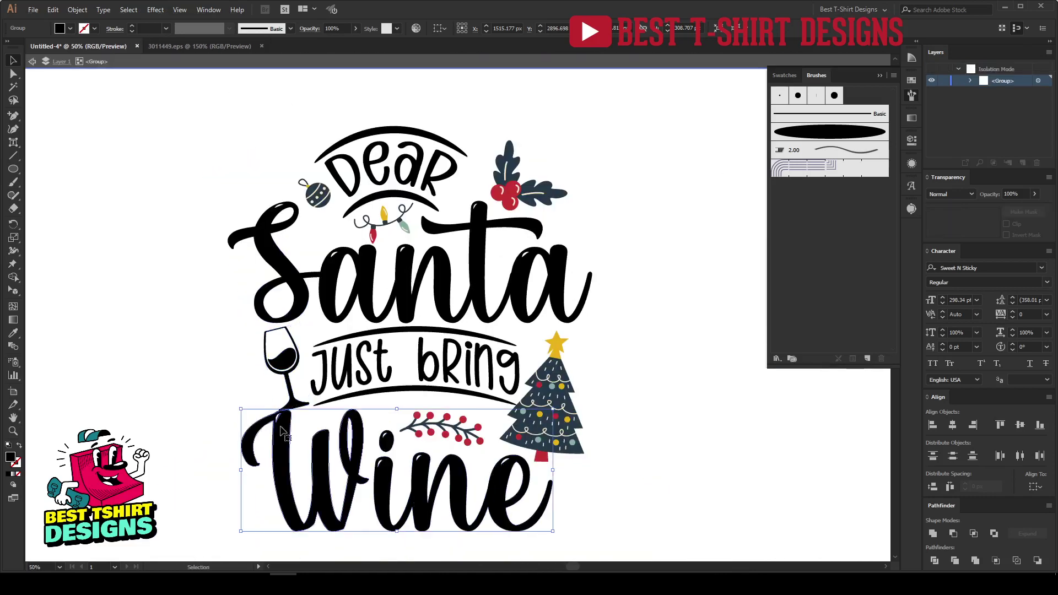
pyautogui.scroll(1, 287, 473)
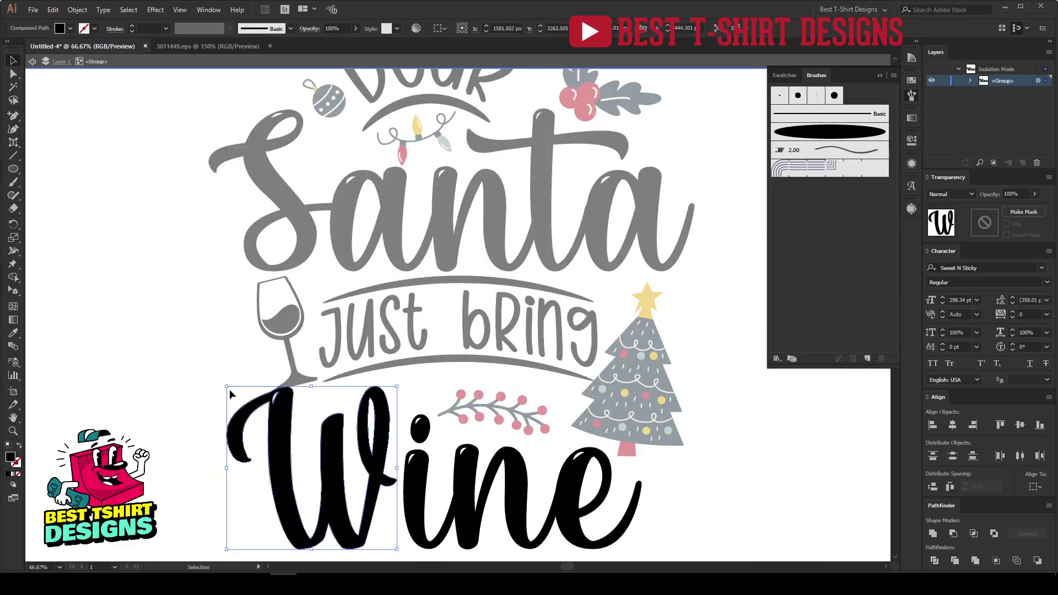
pyautogui.moveTo(227, 389); pyautogui.dragTo(234, 394)
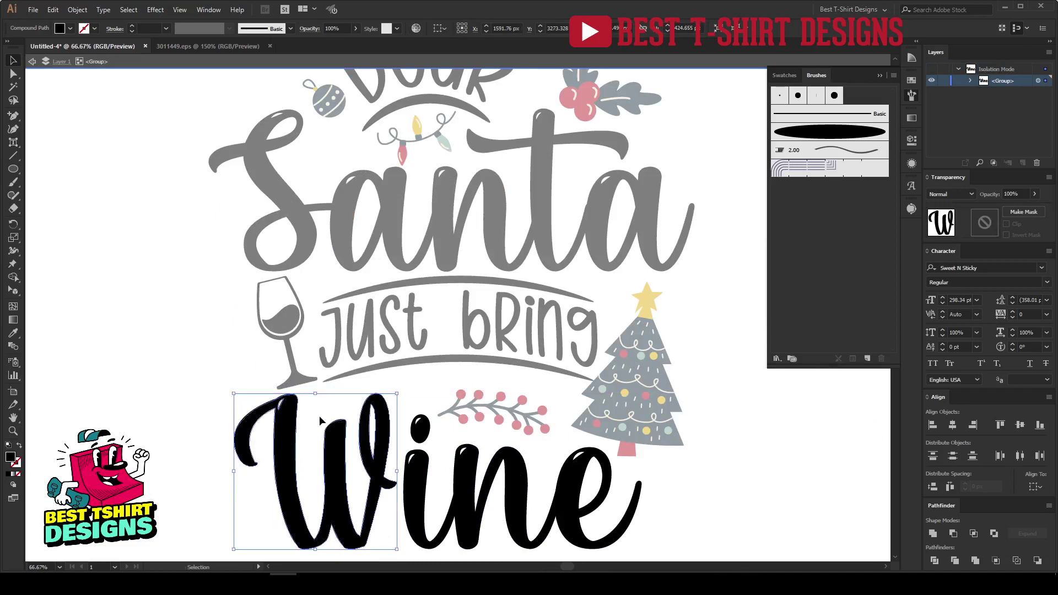
pyautogui.press('Escape')
pyautogui.scroll(-2, 319, 416)
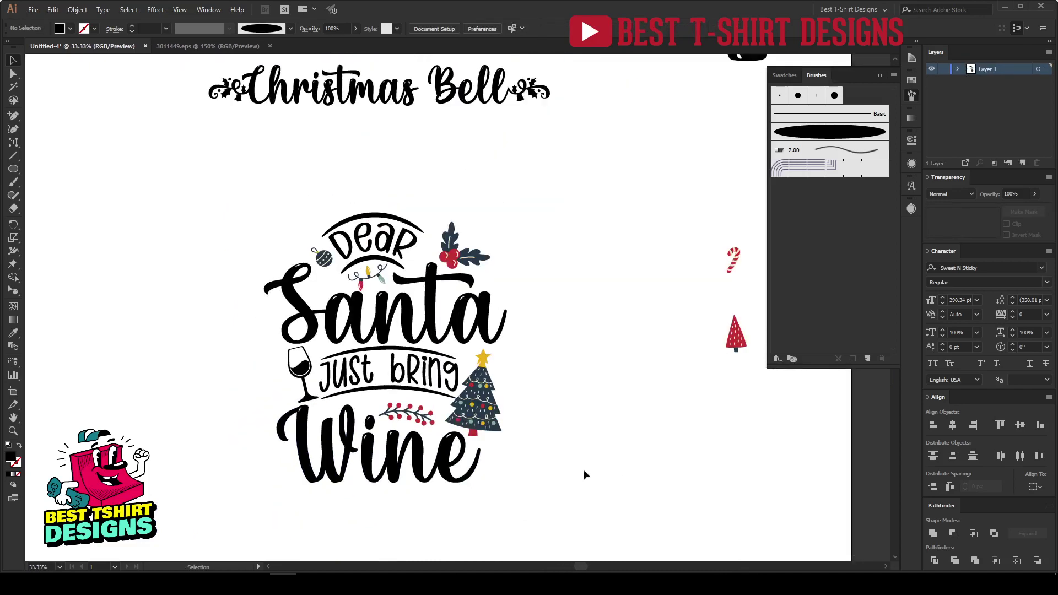
# Step: Delete the round Christmas ornament to the left of Dear
pyautogui.scroll(1, 362, 441)
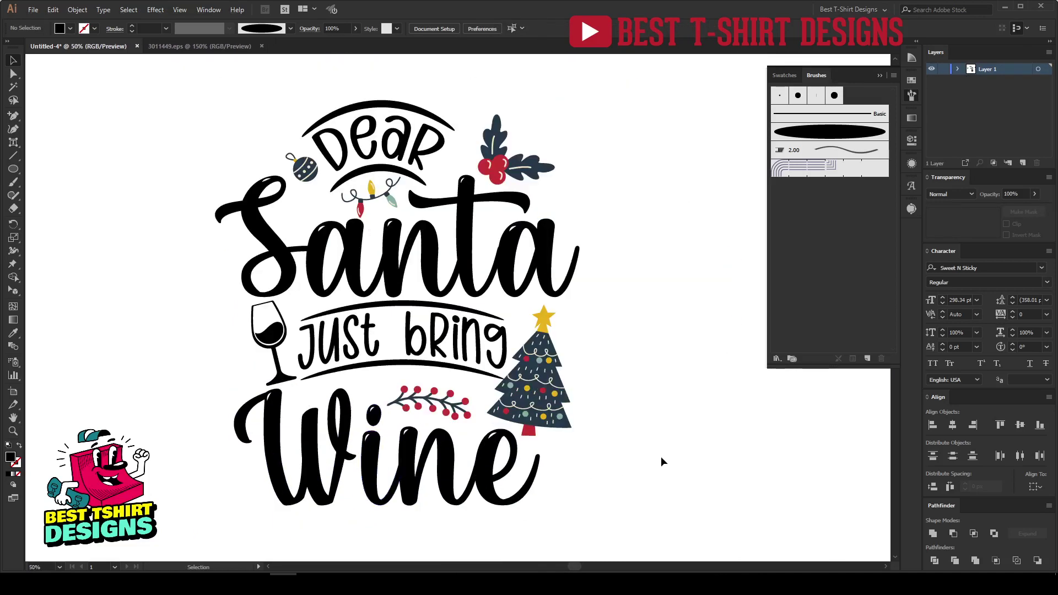
pyautogui.scroll(1, 660, 456)
pyautogui.click(302, 226)
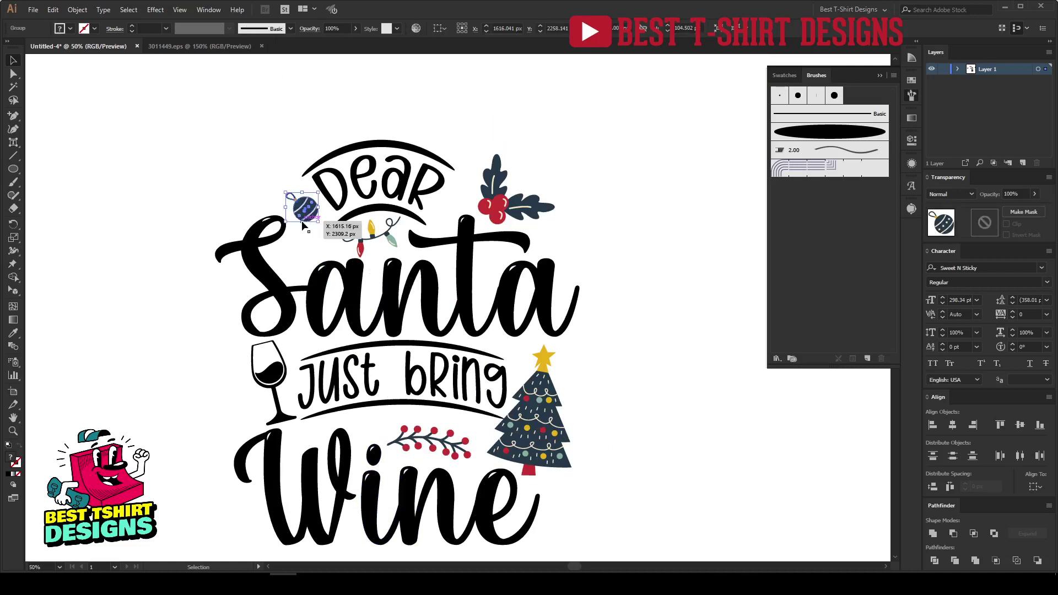
pyautogui.press('Delete')
# Step: Place the wine bottle, scaled down and tilted counter-clockwise, to the left of Dear beside the S of Santa
pyautogui.scroll(-3, 684, 382)
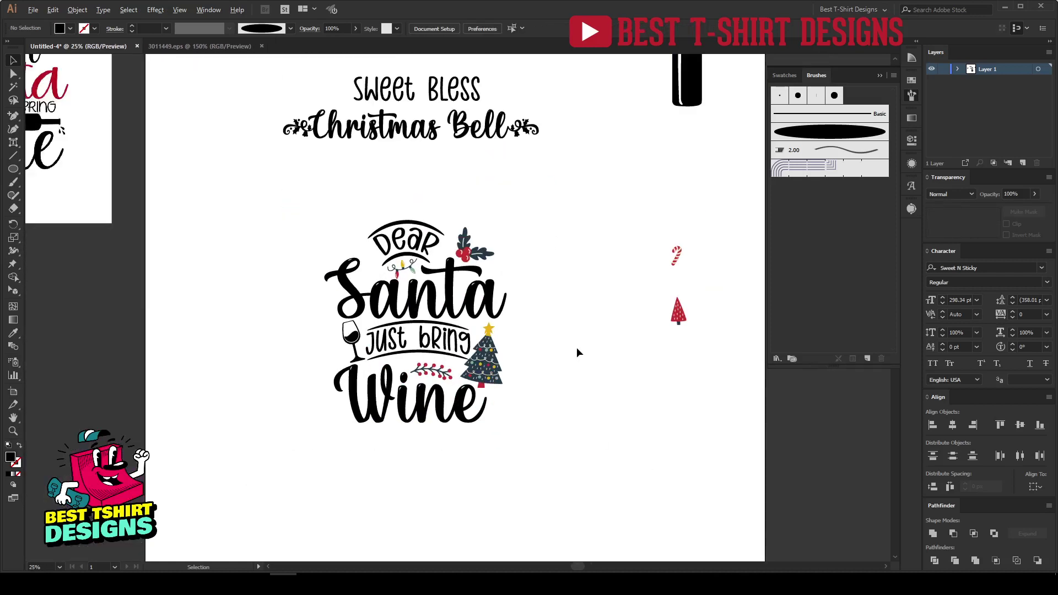
pyautogui.moveTo(689, 106); pyautogui.dragTo(569, 379)
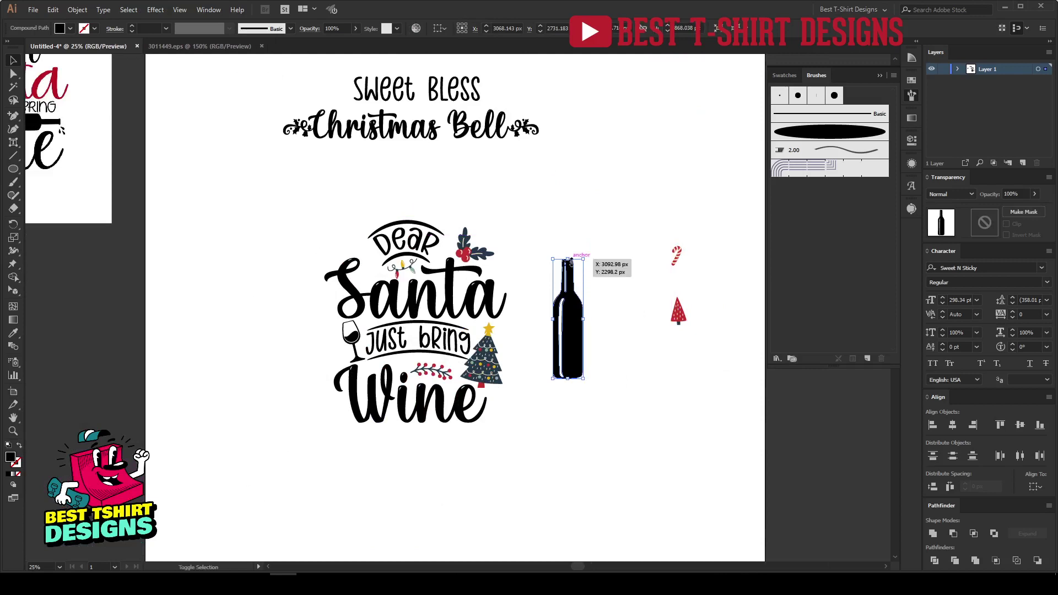
pyautogui.moveTo(569, 303); pyautogui.dragTo(367, 263)
pyautogui.scroll(3, 367, 263)
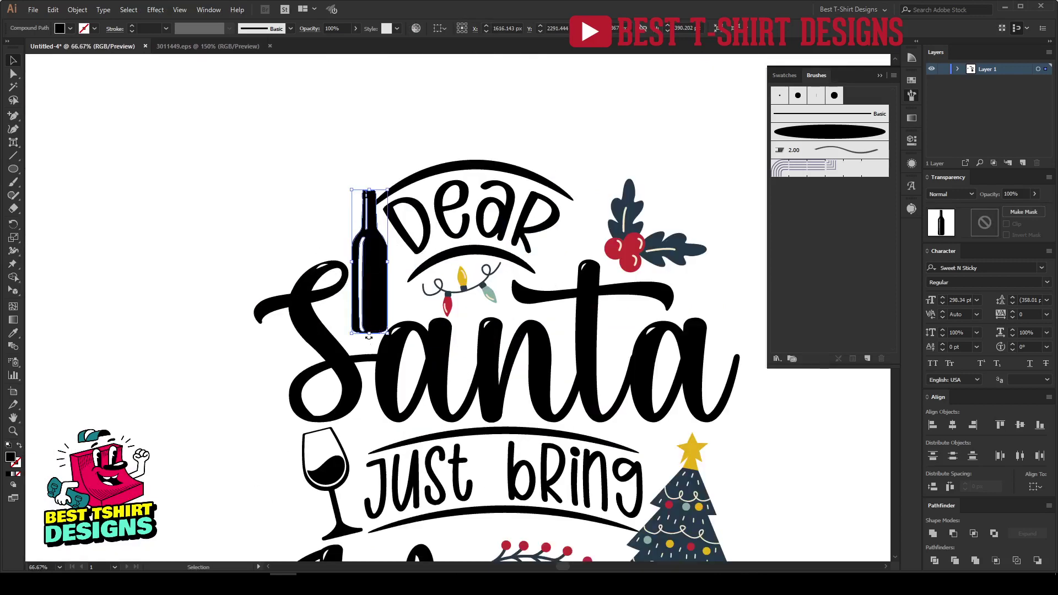
pyautogui.moveTo(369, 336); pyautogui.dragTo(384, 285)
pyautogui.moveTo(381, 280); pyautogui.dragTo(382, 280)
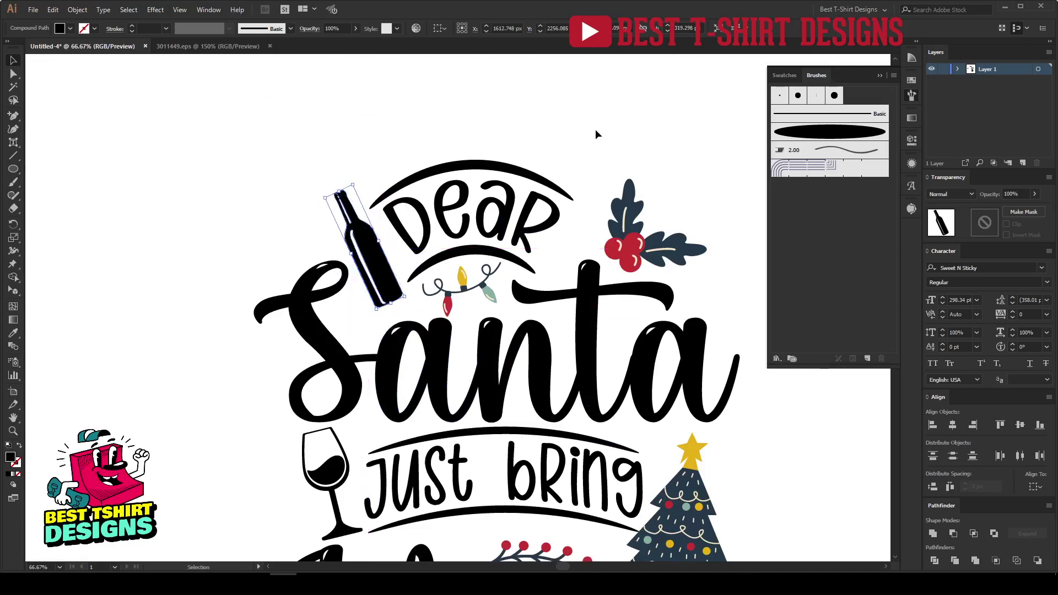
pyautogui.click(595, 129)
# Step: Draw a black circle about 38 px across between the lower arc of Just bring and the letters of Wine
pyautogui.scroll(-1, 397, 183)
pyautogui.scroll(-2, 618, 345)
pyautogui.scroll(-1, 618, 348)
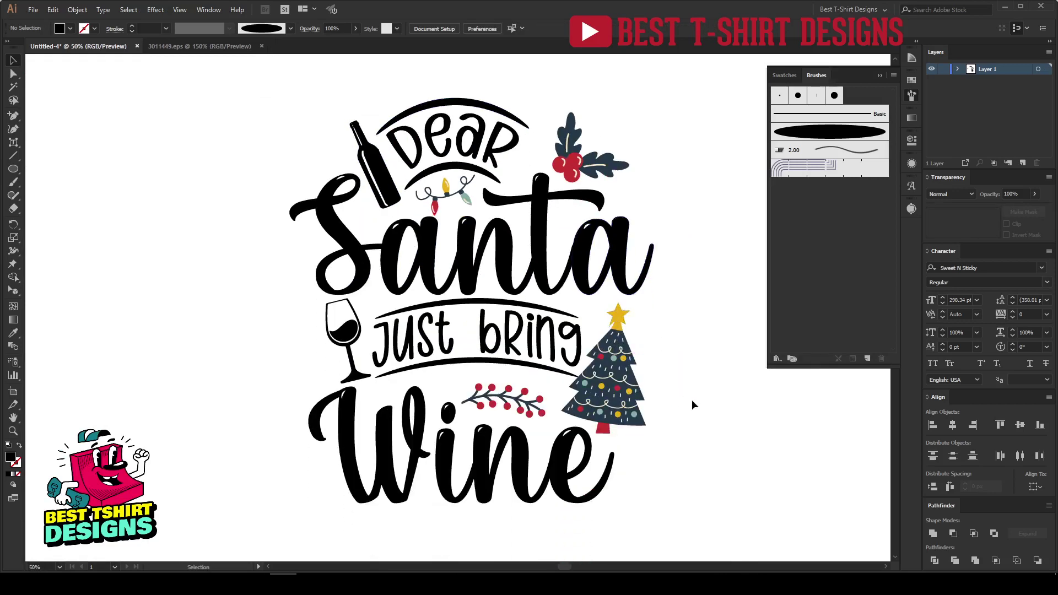
pyautogui.scroll(-1, 387, 297)
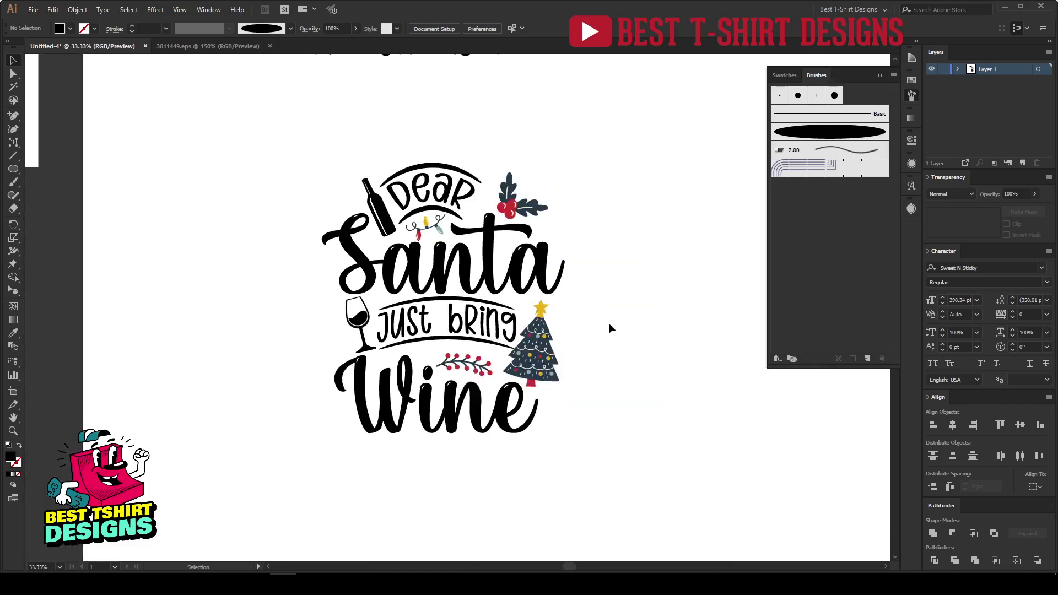
pyautogui.scroll(1, 572, 322)
pyautogui.scroll(1, 571, 346)
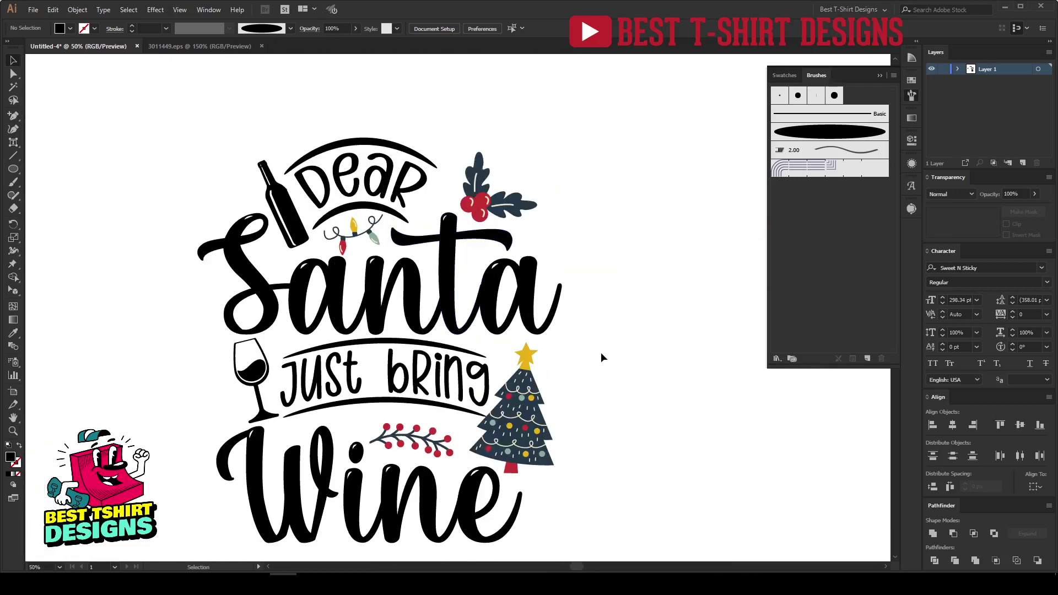
pyautogui.scroll(1, 361, 456)
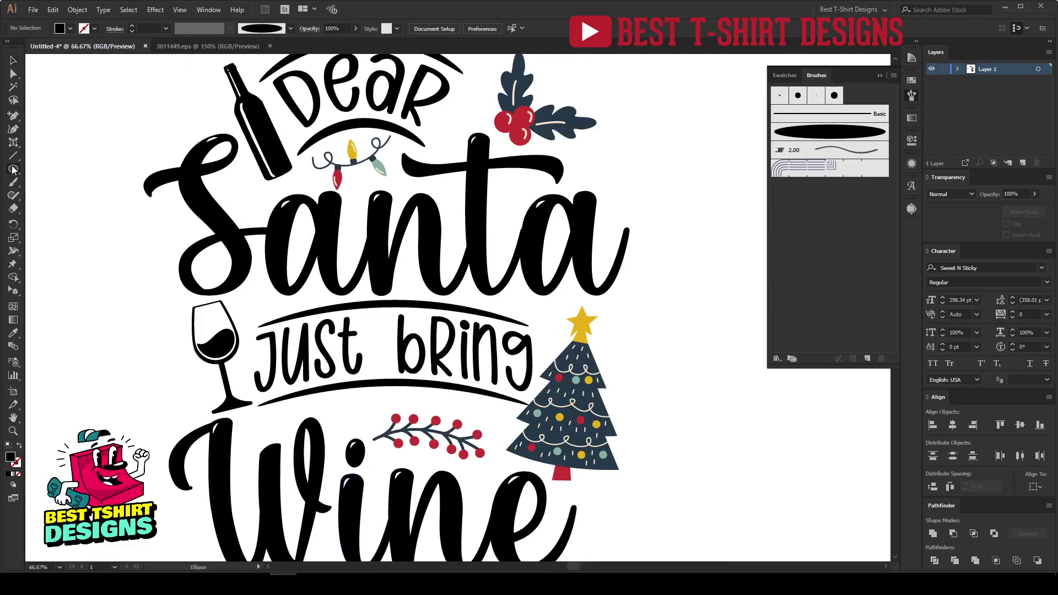
pyautogui.scroll(2, 386, 358)
pyautogui.scroll(2, 385, 358)
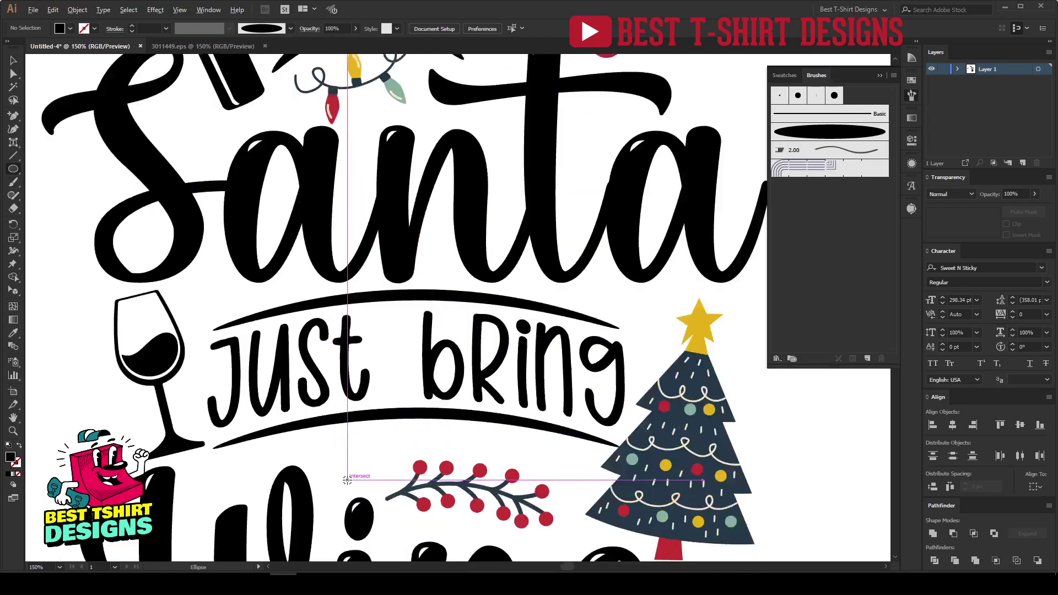
pyautogui.moveTo(331, 425); pyautogui.dragTo(356, 451)
pyautogui.scroll(-2, 352, 452)
pyautogui.press('v')
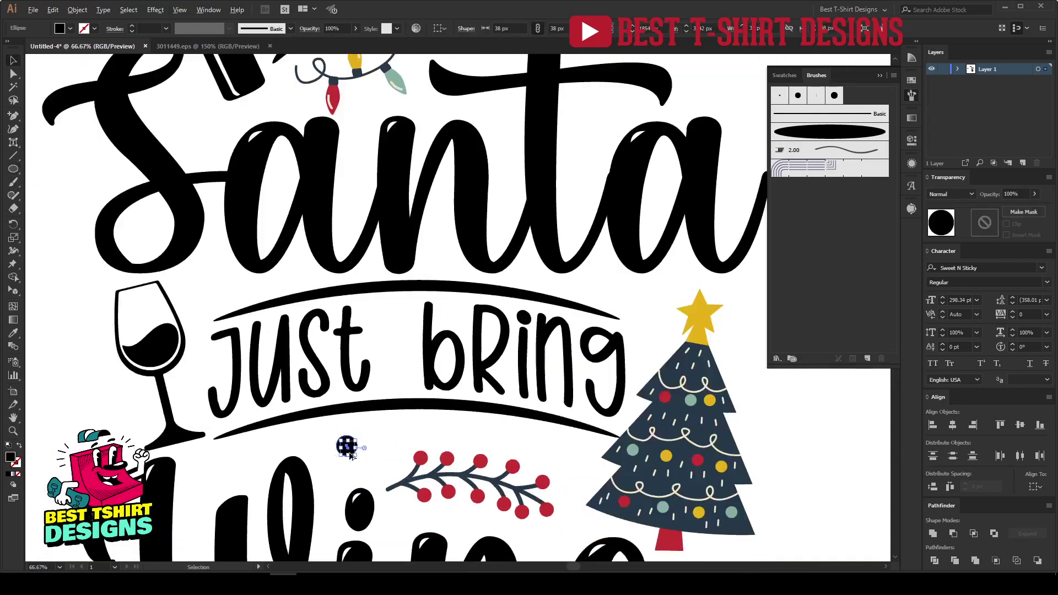
# Step: Duplicate the black circle and place the copy just right of Dear, above the crossbar of Santa's t
pyautogui.scroll(-2, 350, 454)
pyautogui.scroll(4, 351, 452)
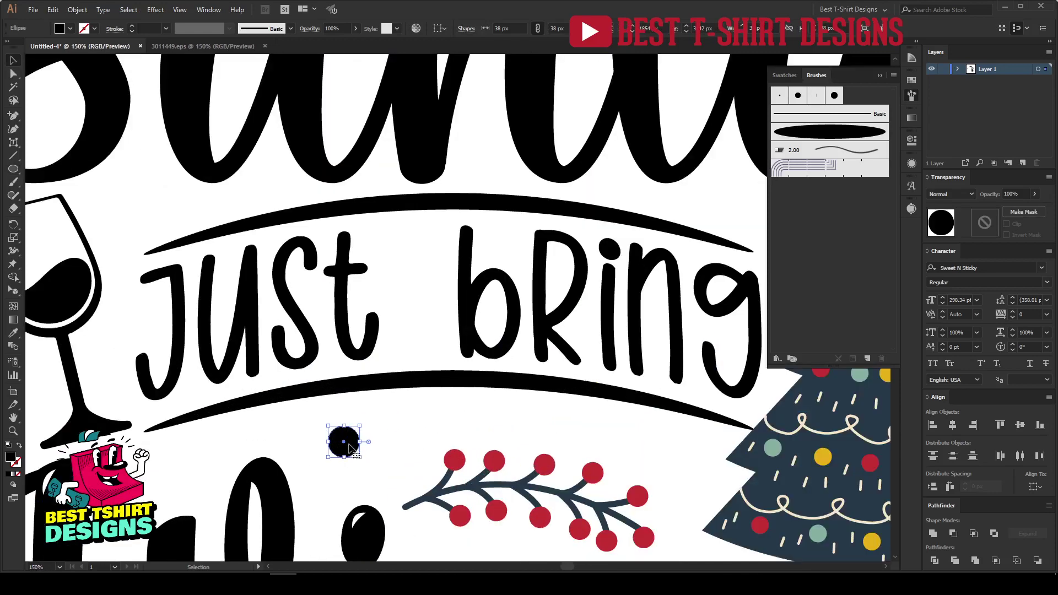
pyautogui.keyDown('alt'); pyautogui.moveTo(350, 447); pyautogui.dragTo(487, 139); pyautogui.keyUp('alt')
pyautogui.scroll(-1, 475, 255)
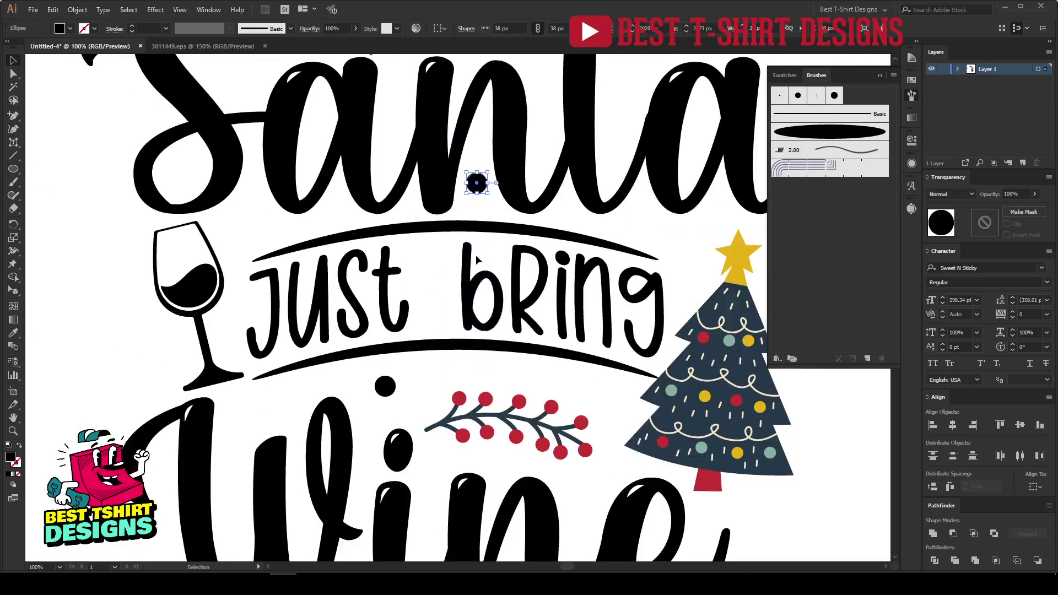
pyautogui.scroll(3, 475, 255)
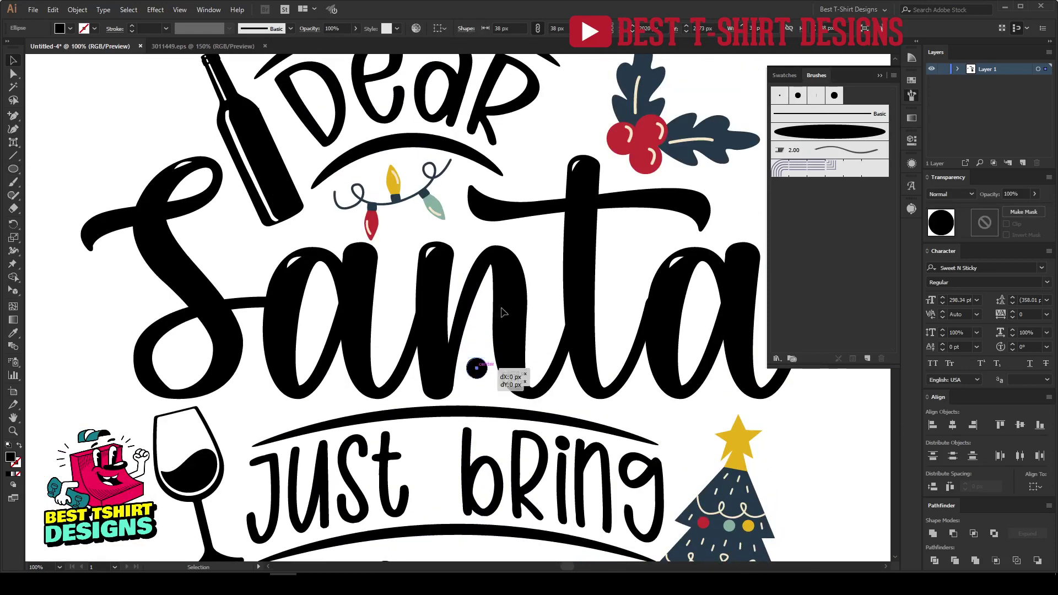
pyautogui.moveTo(477, 368); pyautogui.dragTo(535, 154)
pyautogui.click(92, 156)
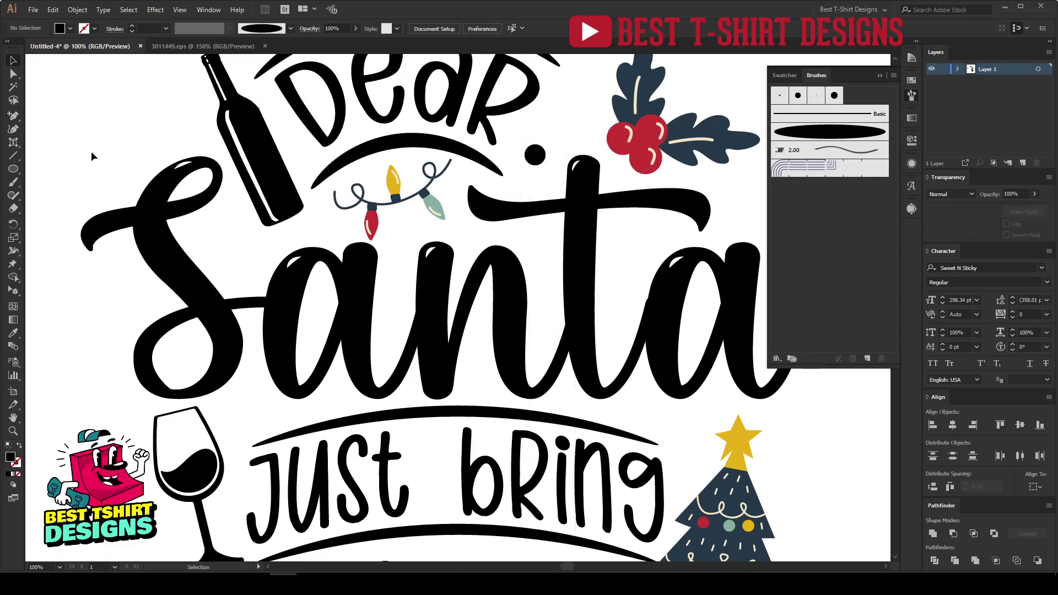
# Step: Draw a narrow vertical black rounded rectangle, about 15 by 41 px, between Dear and the holly leaves
pyautogui.moveTo(19, 170); pyautogui.dragTo(55, 183)
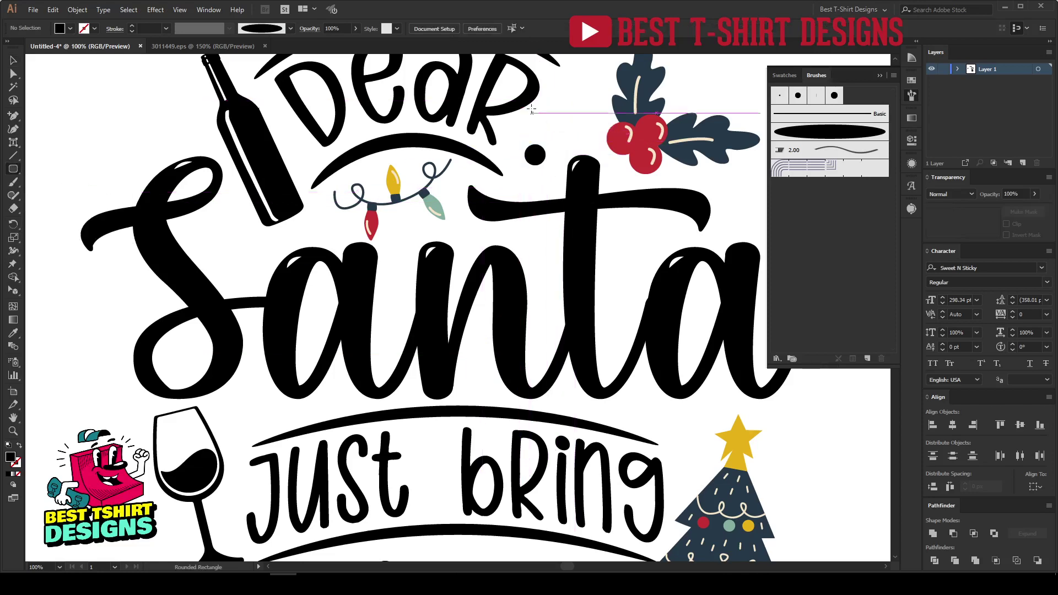
pyautogui.moveTo(571, 94); pyautogui.dragTo(580, 114)
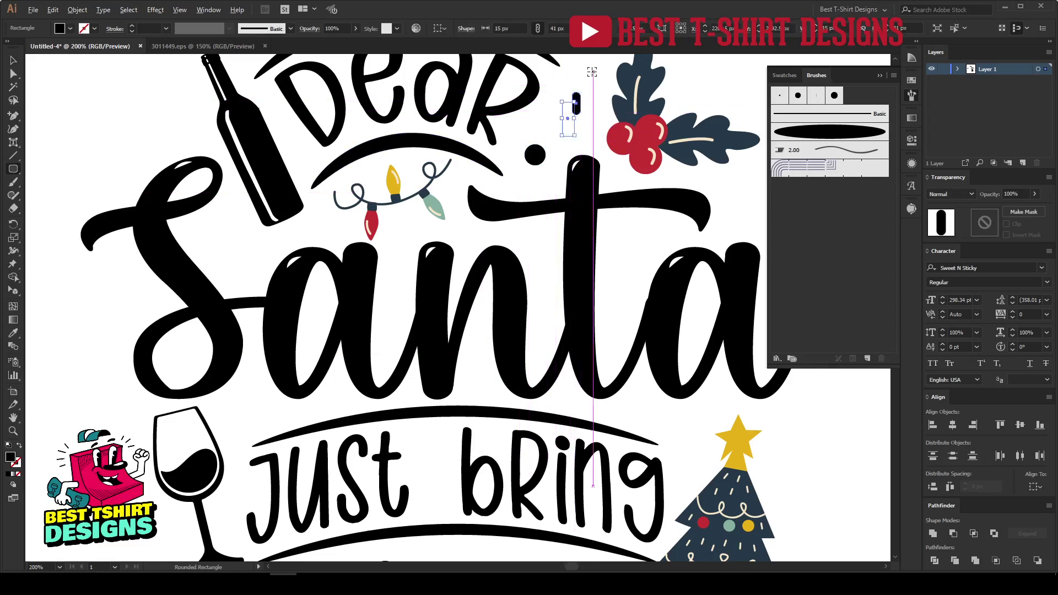
# Step: Form a small plus from the rounded rectangle and a rotated copy beside Dear, with duplicates between Santa's t and a and beside the tree's star
pyautogui.press('v')
pyautogui.hotkey('ctrl', '=')
pyautogui.press('a')
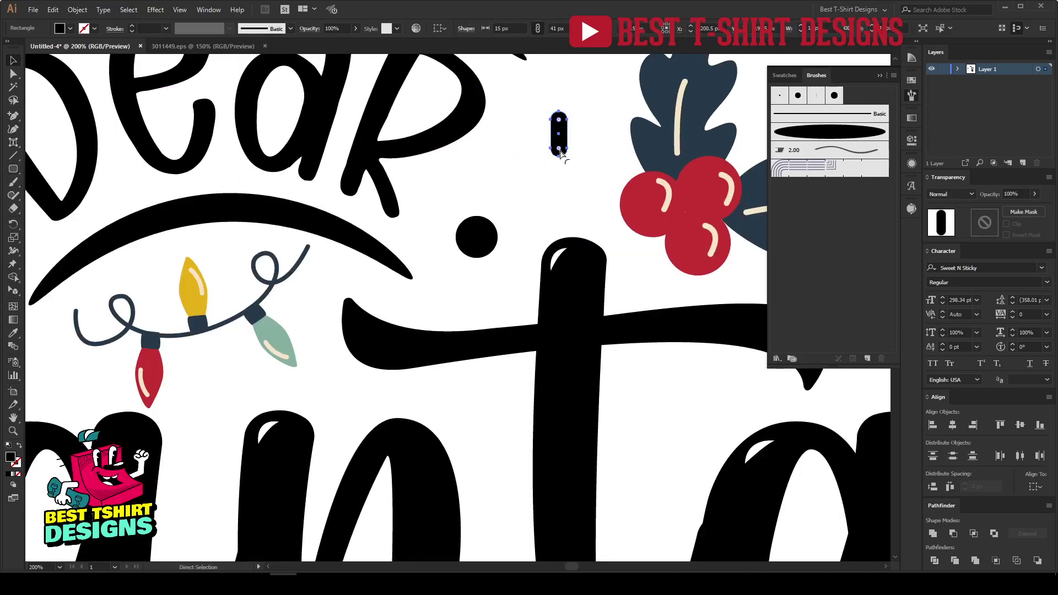
pyautogui.press('v')
pyautogui.moveTo(569, 160); pyautogui.dragTo(532, 101)
pyautogui.scroll(-2, 526, 153)
pyautogui.scroll(-1, 526, 153)
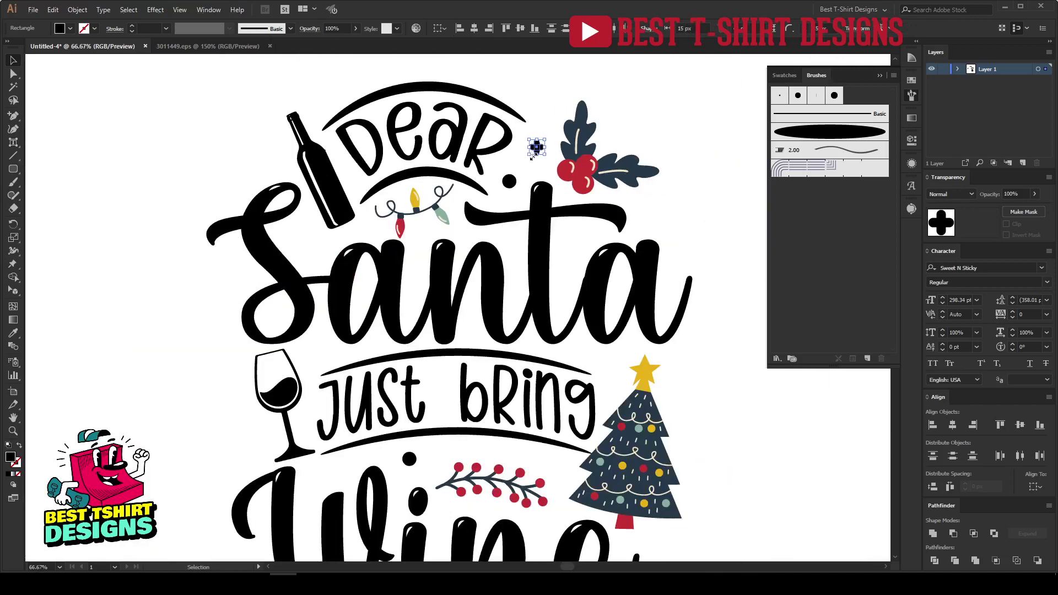
pyautogui.moveTo(544, 149); pyautogui.dragTo(611, 369)
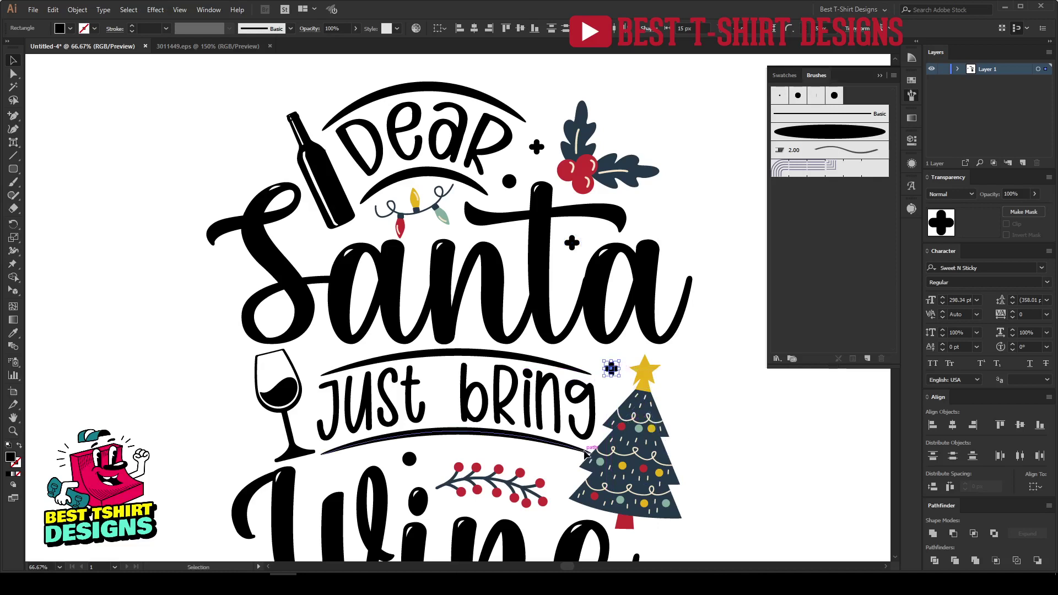
# Step: Scale the Just bring lettering with its two arcs down slightly and nudge it left and down between the wine glass and the tree
pyautogui.click(585, 453)
pyautogui.moveTo(597, 406); pyautogui.dragTo(590, 406)
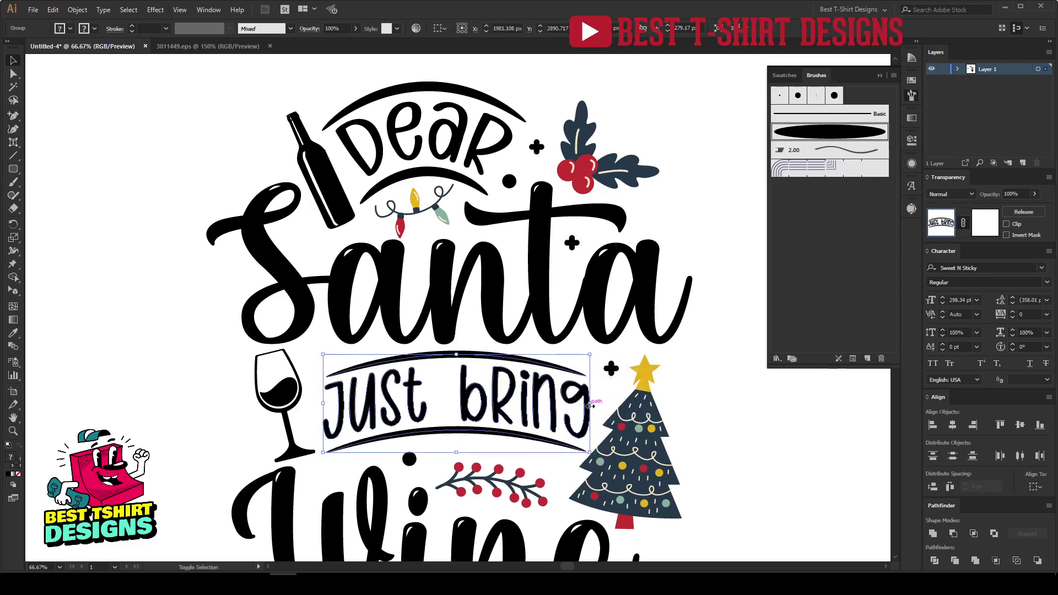
pyautogui.press('Left')
pyautogui.press('Left')
pyautogui.press('Left')
pyautogui.press('Left')
pyautogui.press('Down')
pyautogui.press('Down')
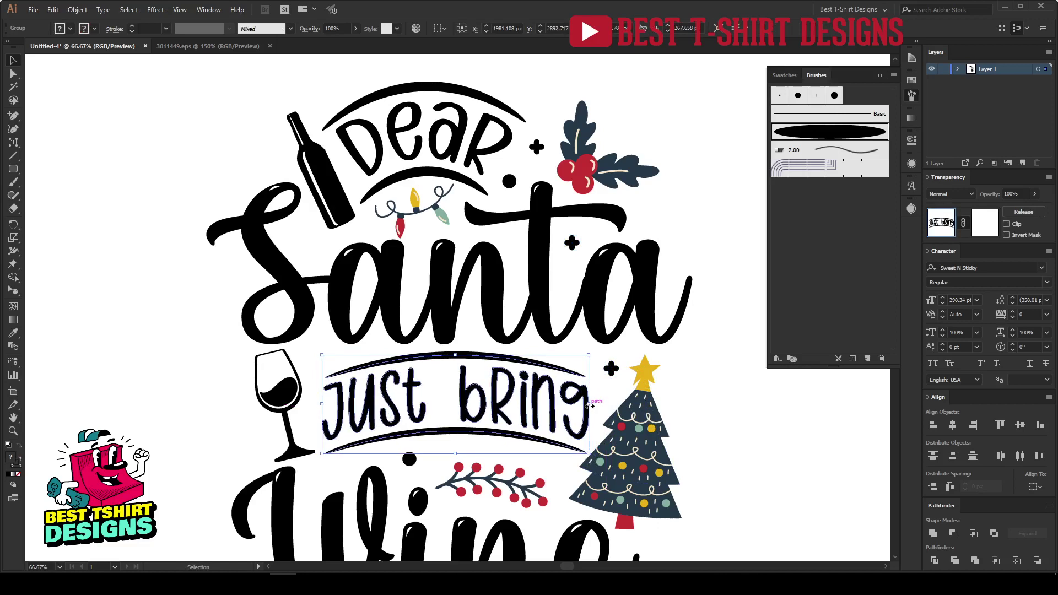
pyautogui.hotkey('ctrl', '-')
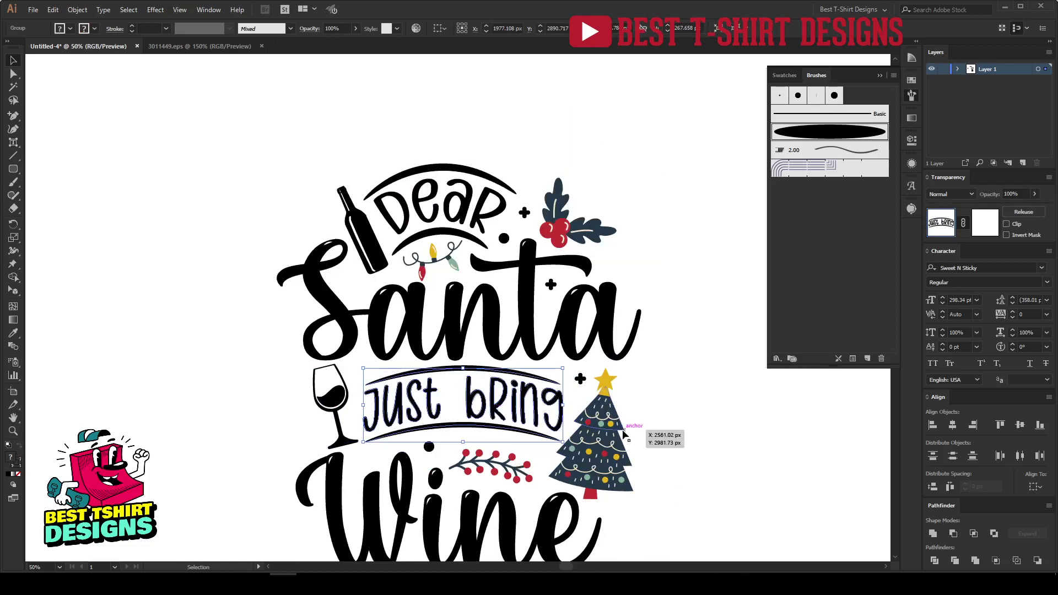
pyautogui.click(650, 425)
# Step: Move the red berry branch slightly up in the gap between the lower arc and Wine
pyautogui.scroll(1, 518, 479)
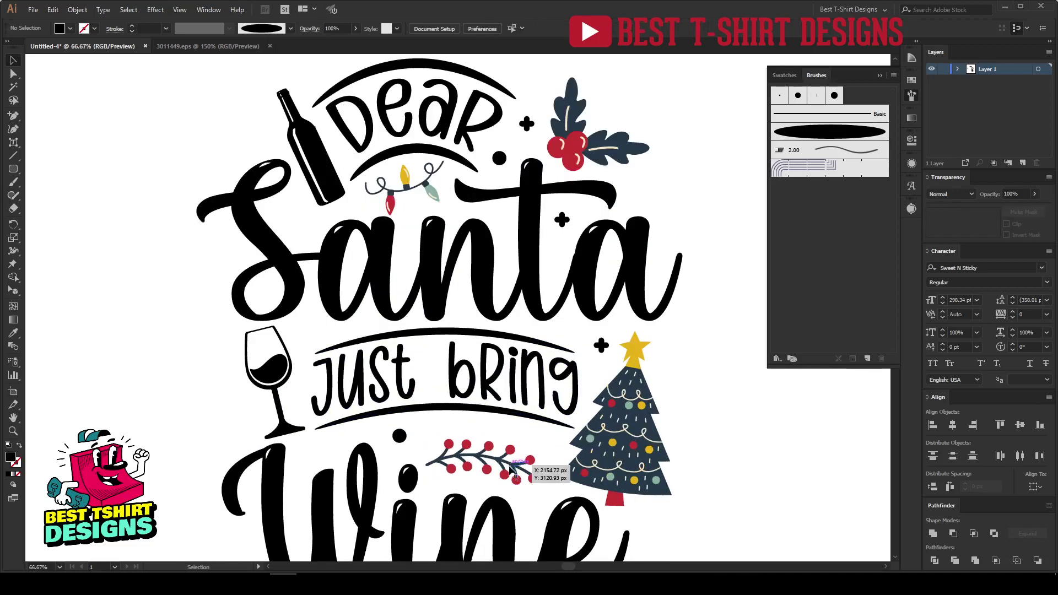
pyautogui.click(486, 458)
pyautogui.click(723, 463)
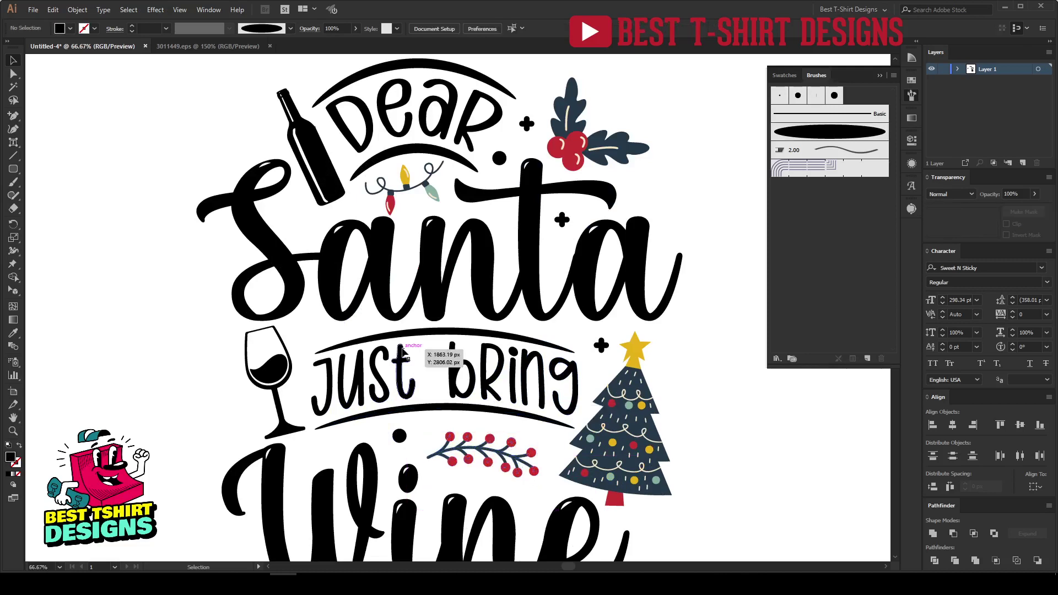
# Step: Duplicate the plus sign near the tree's star and place the copy between the n and e of Wine
pyautogui.scroll(-3, 366, 270)
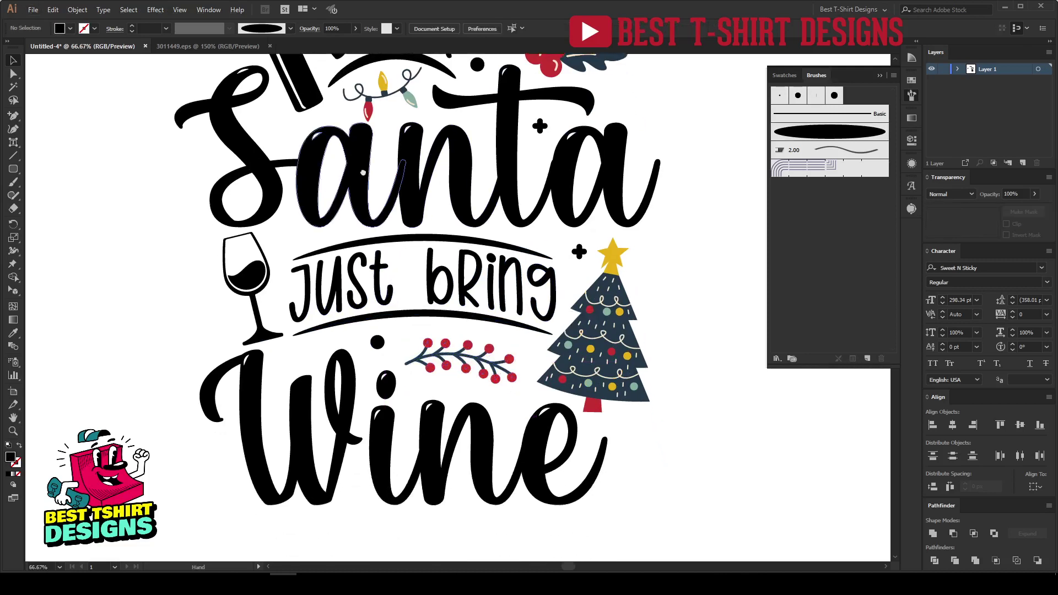
pyautogui.moveTo(559, 309); pyautogui.dragTo(522, 404)
pyautogui.click(577, 238)
pyautogui.moveTo(577, 238); pyautogui.dragTo(508, 392)
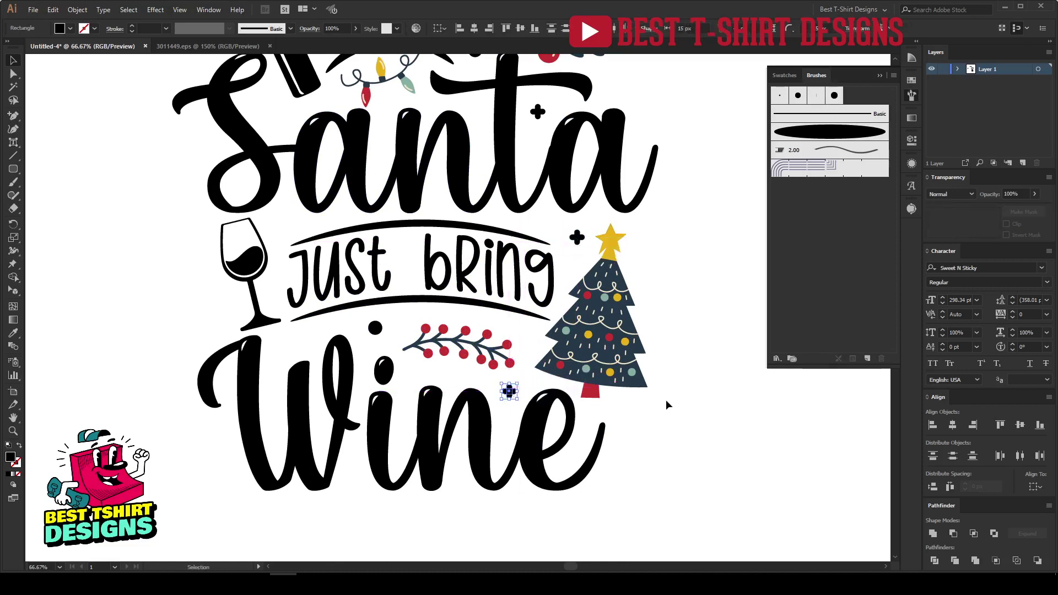
pyautogui.click(669, 402)
# Step: Select the whole Dear Santa design and expand its appearance
pyautogui.keyDown('alt'); pyautogui.scroll(-1, 298, 344); pyautogui.keyUp('alt')
pyautogui.scroll(1, 607, 309)
pyautogui.keyDown('alt'); pyautogui.scroll(-1, 608, 308); pyautogui.keyUp('alt')
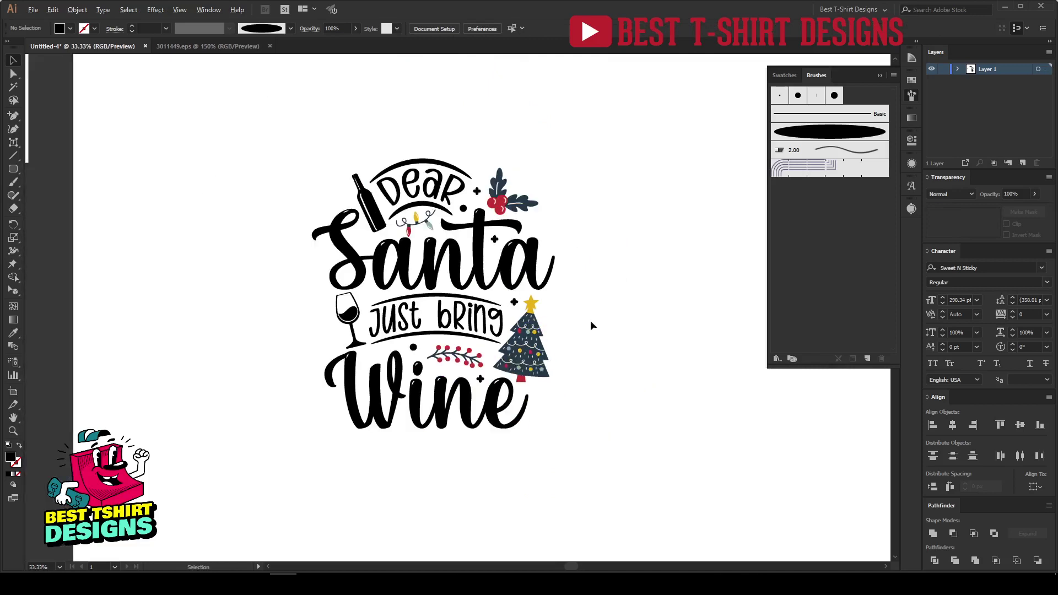
pyautogui.moveTo(266, 111); pyautogui.dragTo(615, 464)
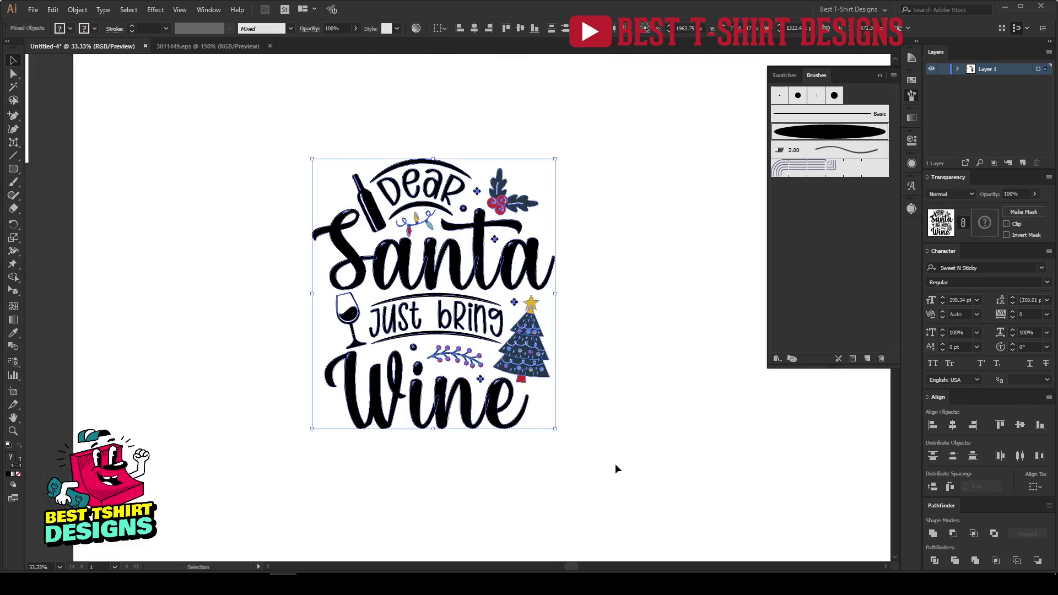
pyautogui.click(77, 9)
pyautogui.click(110, 139)
pyautogui.moveTo(265, 116); pyautogui.dragTo(609, 494)
pyautogui.click(224, 194)
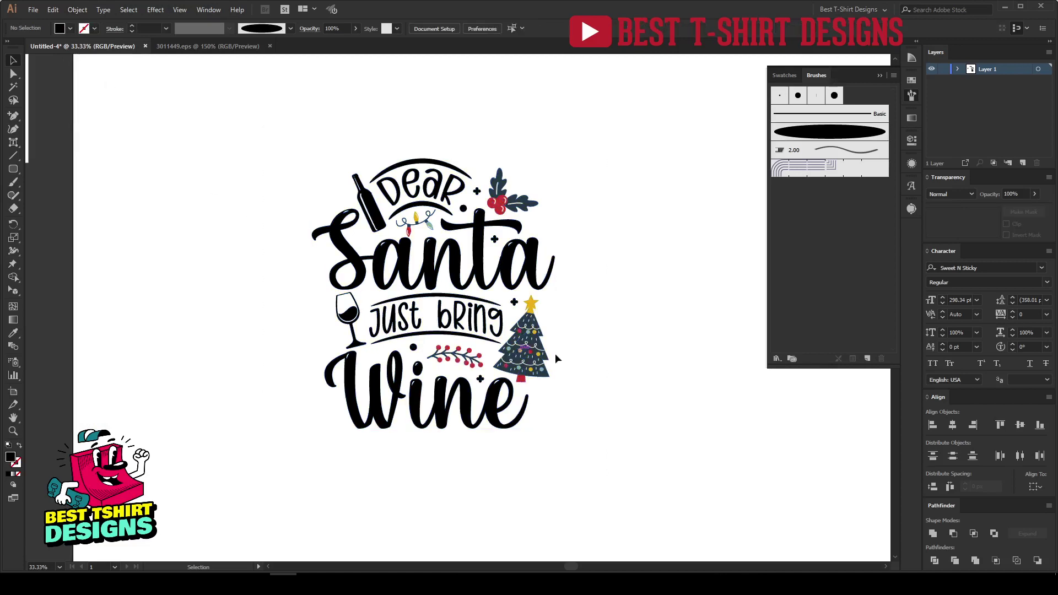
# Step: Copy the green Christmas stocking from 3011449.eps into the T-shirt document and place it in the blank area right of Santa
pyautogui.scroll(1, 587, 362)
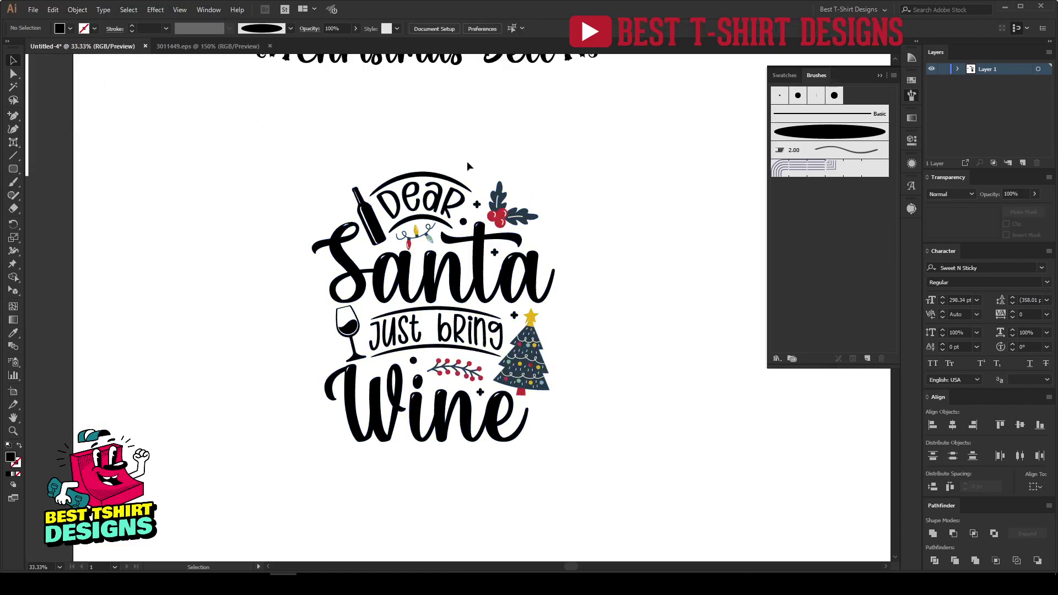
pyautogui.click(207, 46)
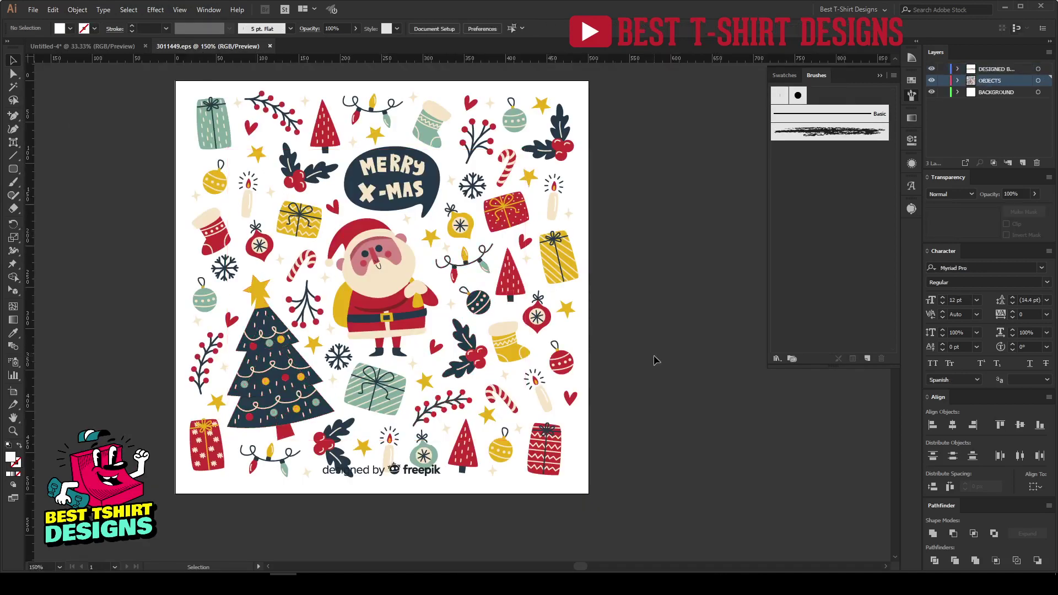
pyautogui.click(428, 135)
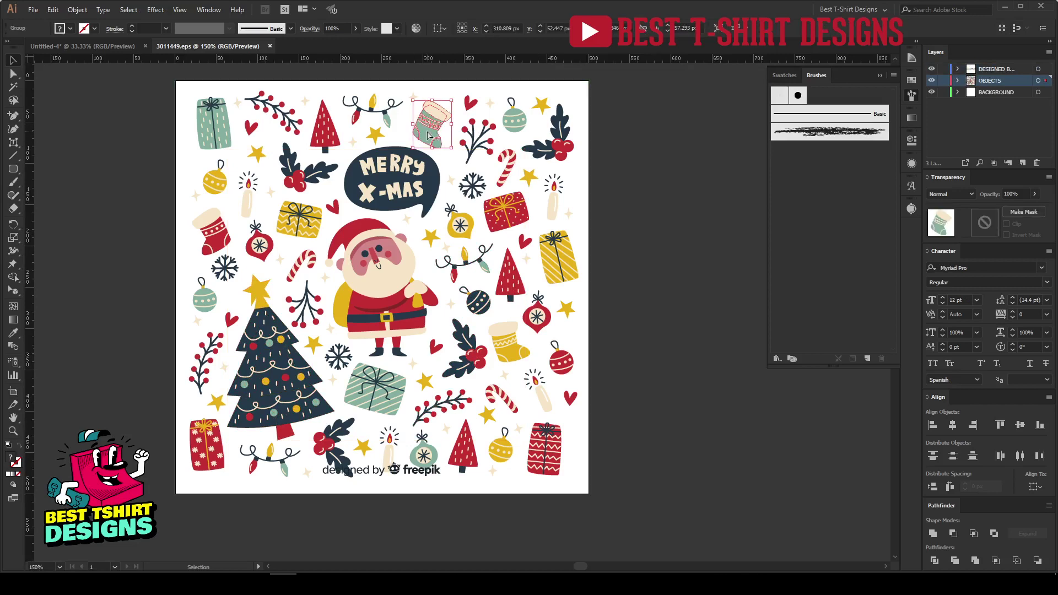
pyautogui.click(90, 48)
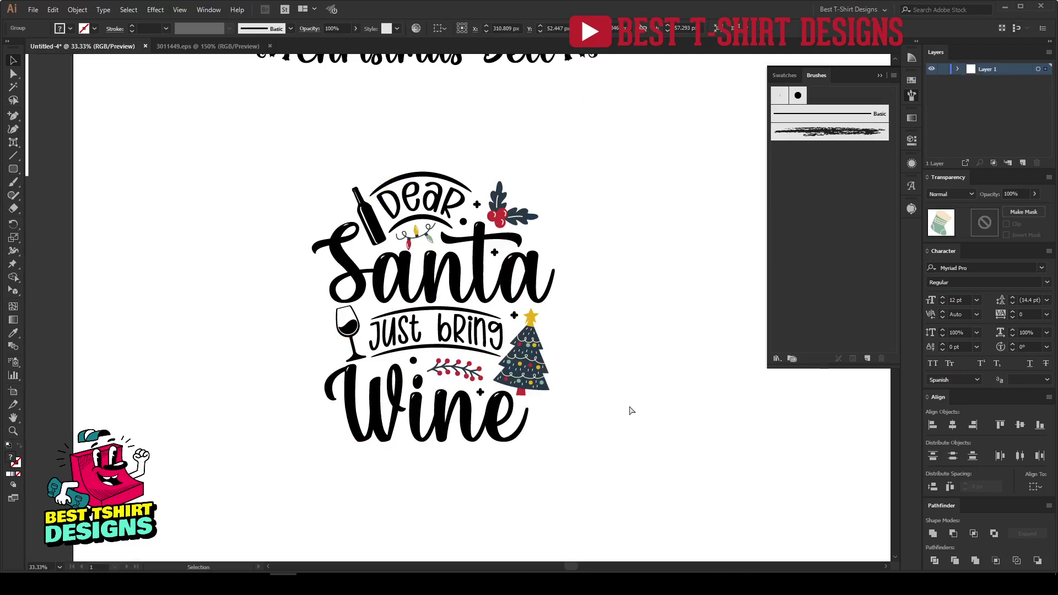
pyautogui.hotkey('ctrl', 'v')
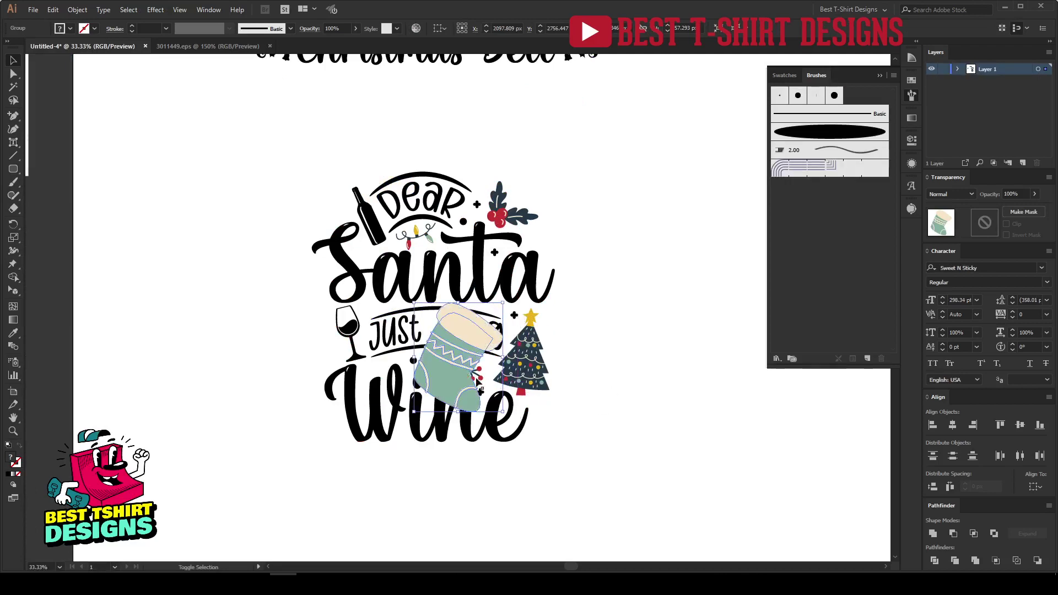
pyautogui.moveTo(477, 382); pyautogui.dragTo(662, 282)
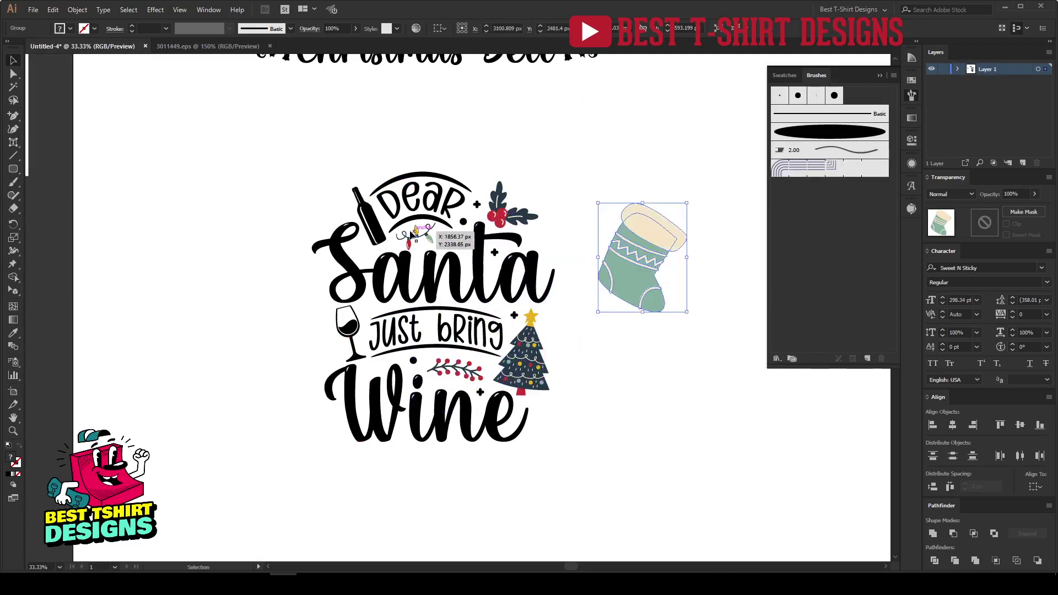
pyautogui.click(637, 337)
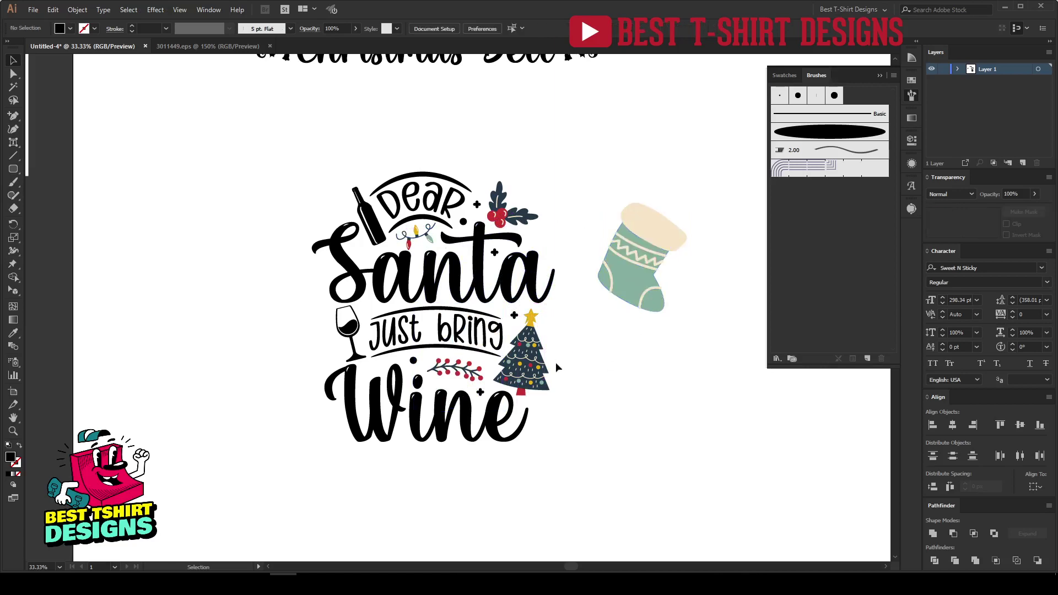
# Step: Draw a black rectangle about 1671 by 1908 px over the design and send it to the back as a dark preview background
pyautogui.scroll(4, 545, 377)
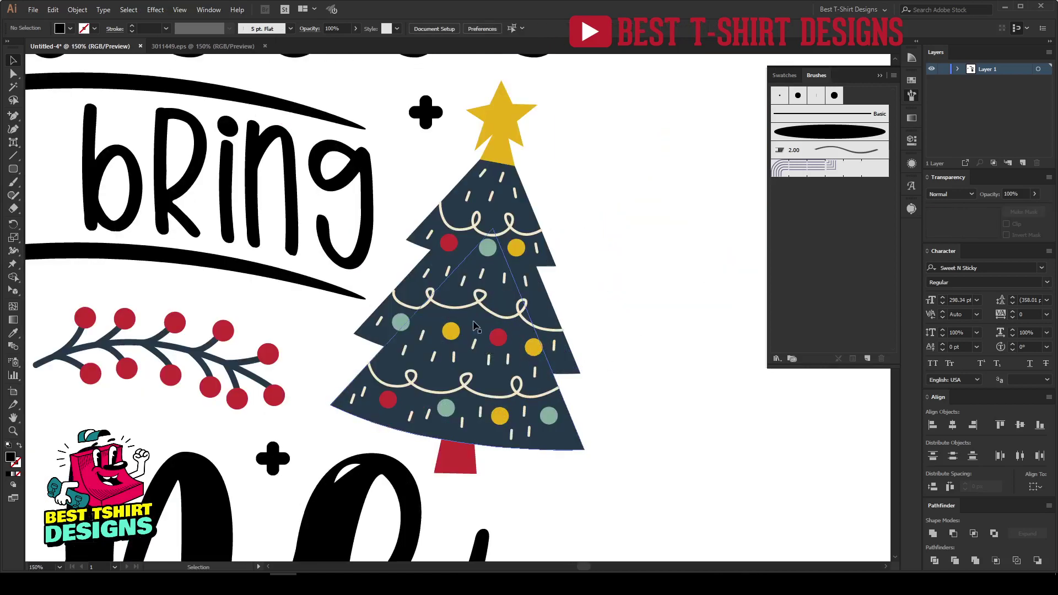
pyautogui.scroll(-2, 555, 311)
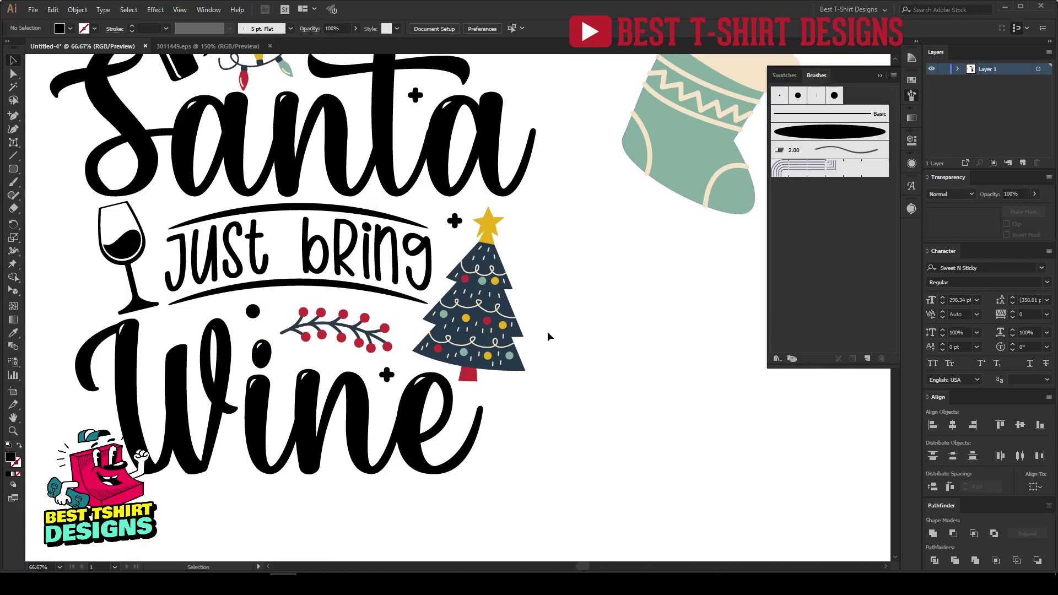
pyautogui.scroll(-4, 548, 331)
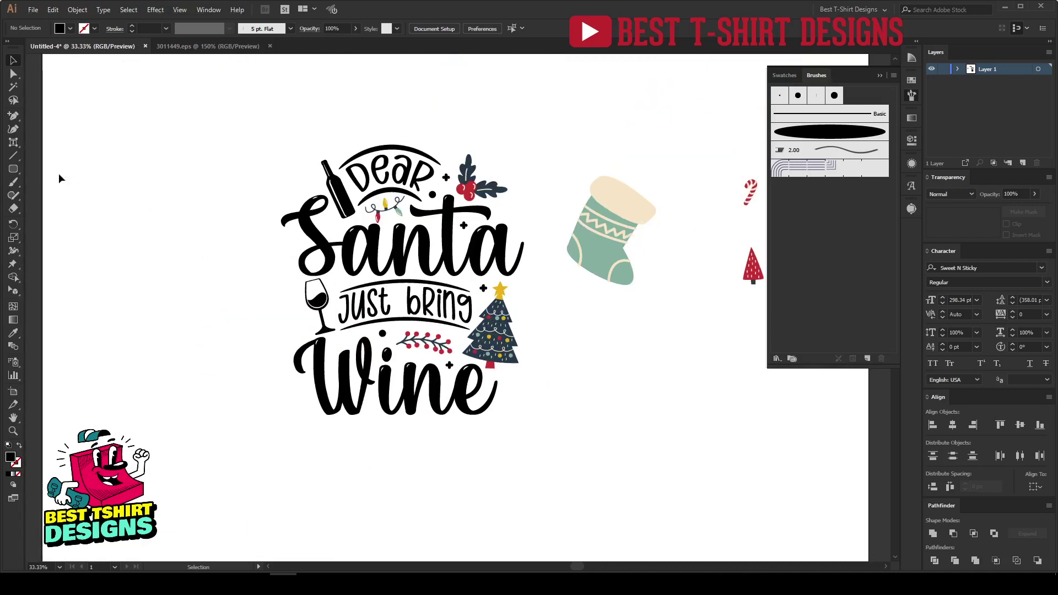
pyautogui.moveTo(14, 169); pyautogui.dragTo(62, 175)
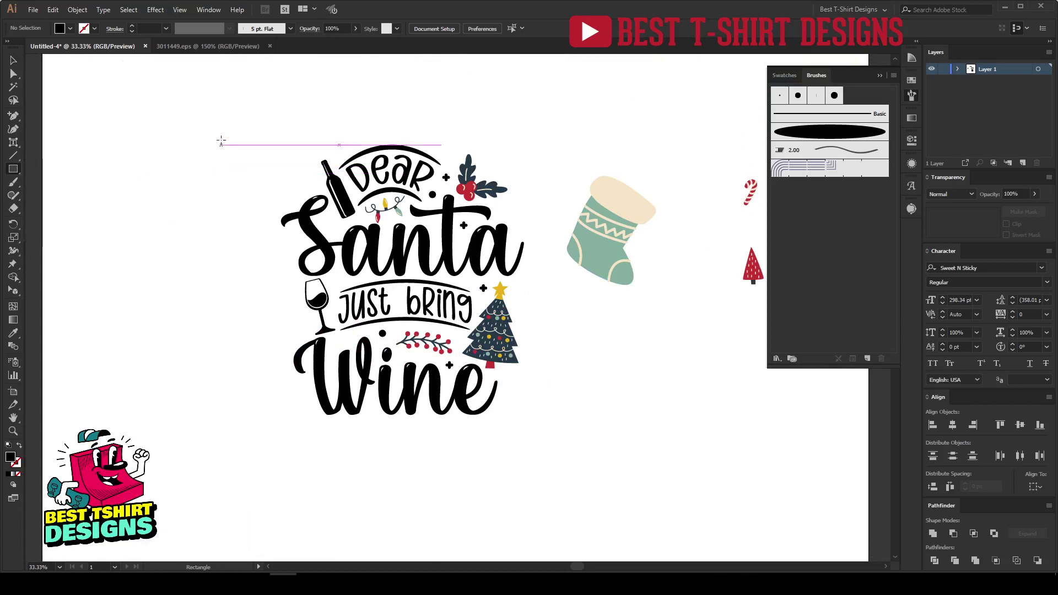
pyautogui.moveTo(241, 117); pyautogui.dragTo(356, 262)
pyautogui.moveTo(485, 417); pyautogui.dragTo(549, 466)
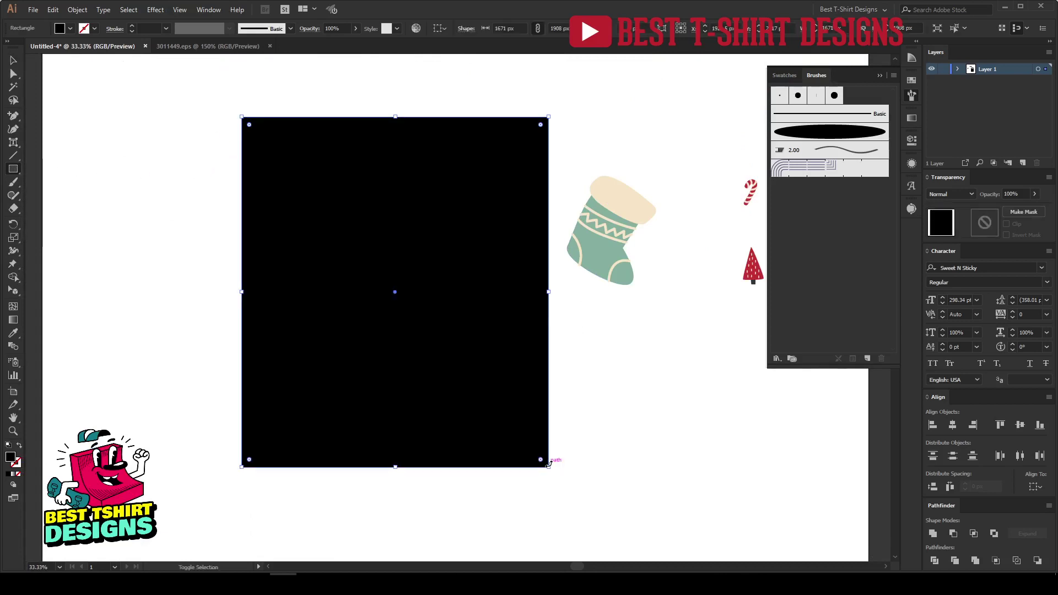
pyautogui.hotkey('ctrl', 'shift', '[')
pyautogui.press('v')
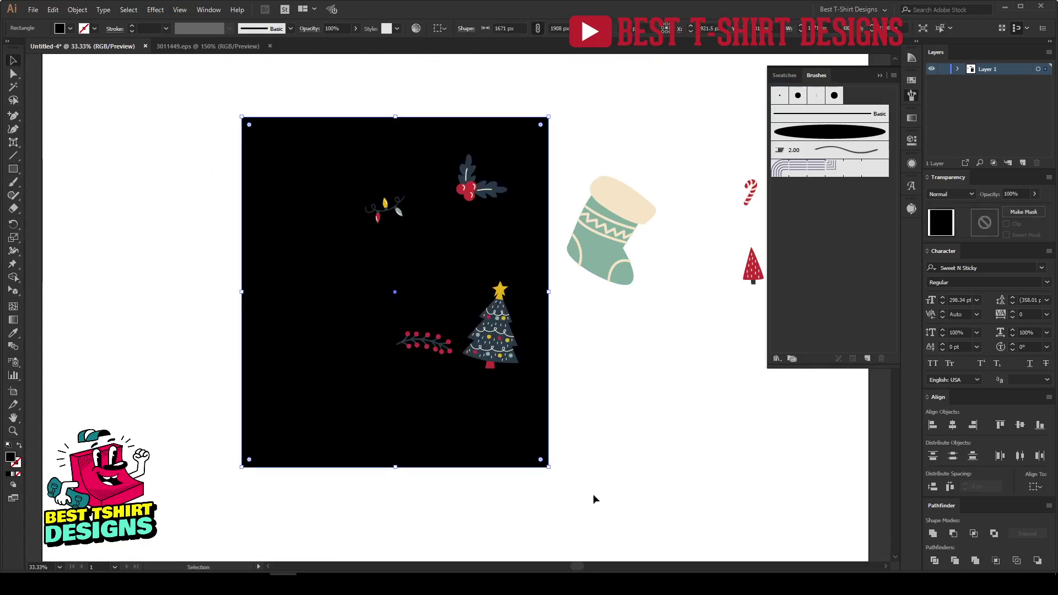
# Step: Delete the black rectangle behind the design
pyautogui.click(565, 384)
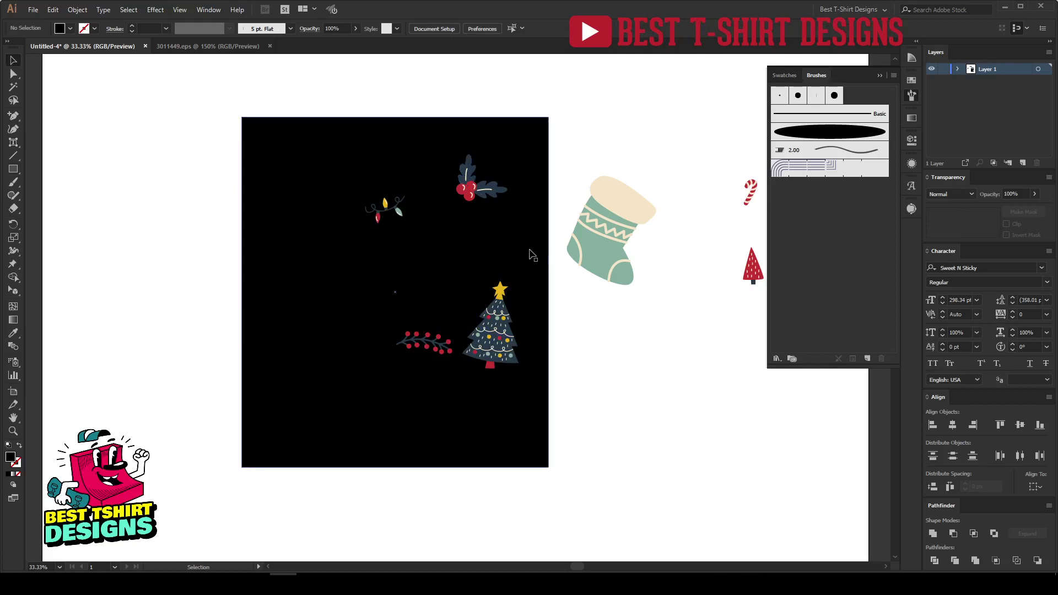
pyautogui.click(549, 352)
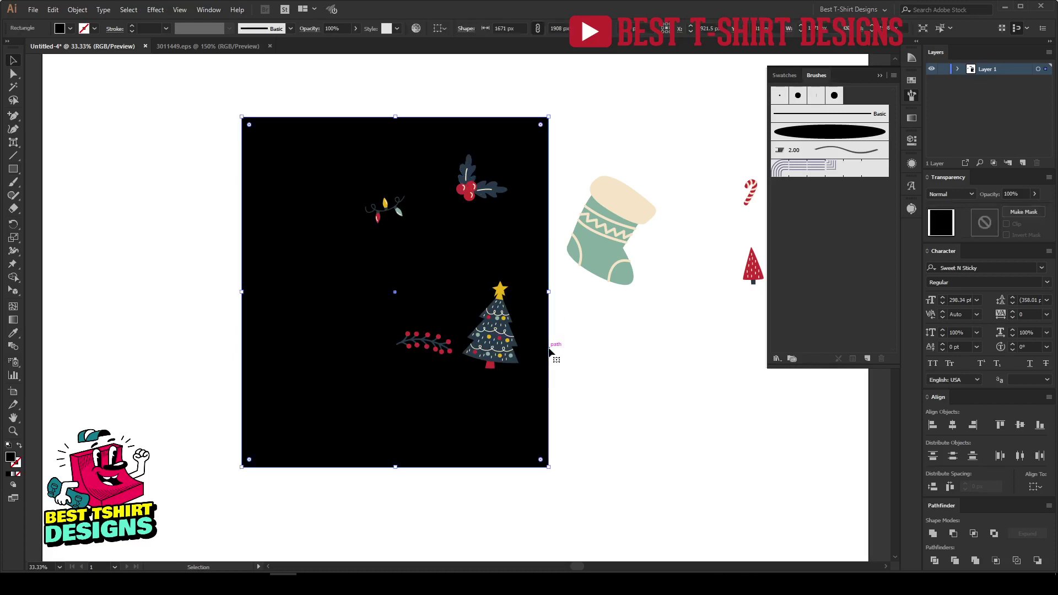
pyautogui.press('Delete')
# Step: Group the whole Dear Santa design and cut the green stocking from the artboard
pyautogui.moveTo(251, 124); pyautogui.dragTo(550, 480)
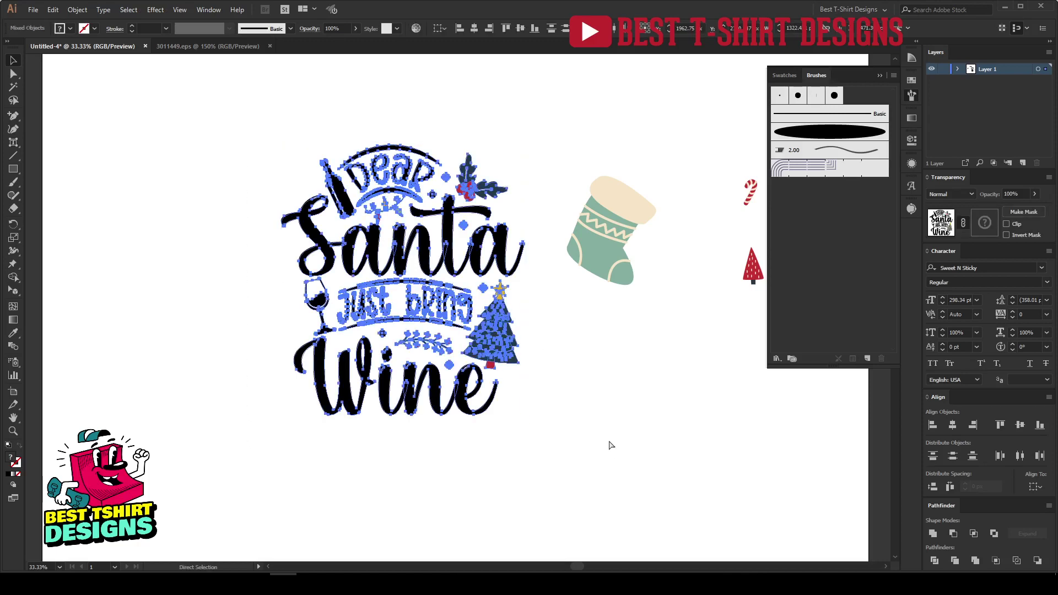
pyautogui.press('v')
pyautogui.click(606, 253)
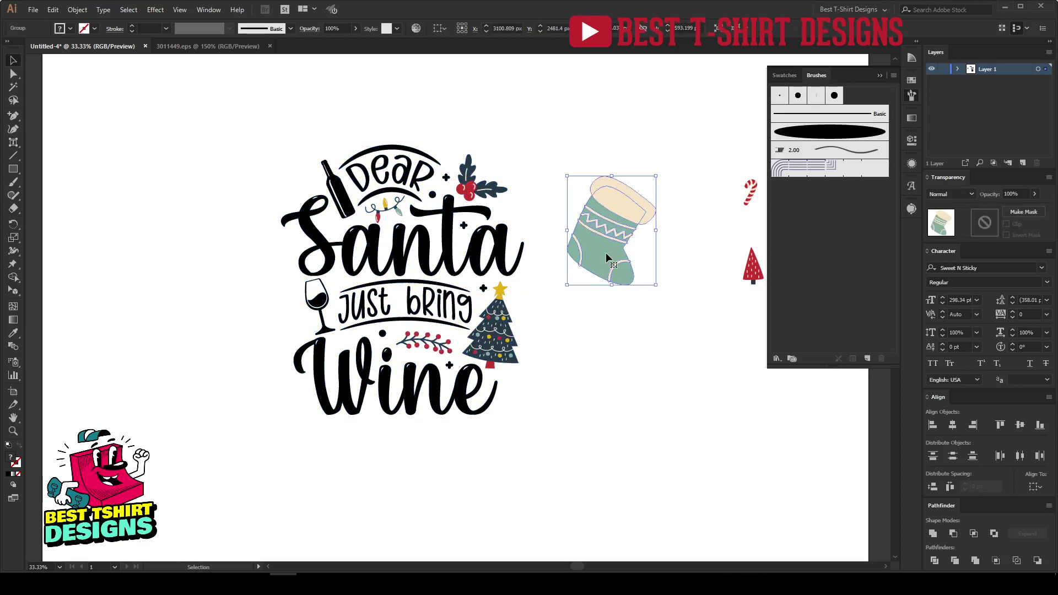
pyautogui.press('Delete')
# Step: Enter isolation mode on the design group and paste the green stocking inside it, to the right of the lettering
pyautogui.doubleClick(456, 314)
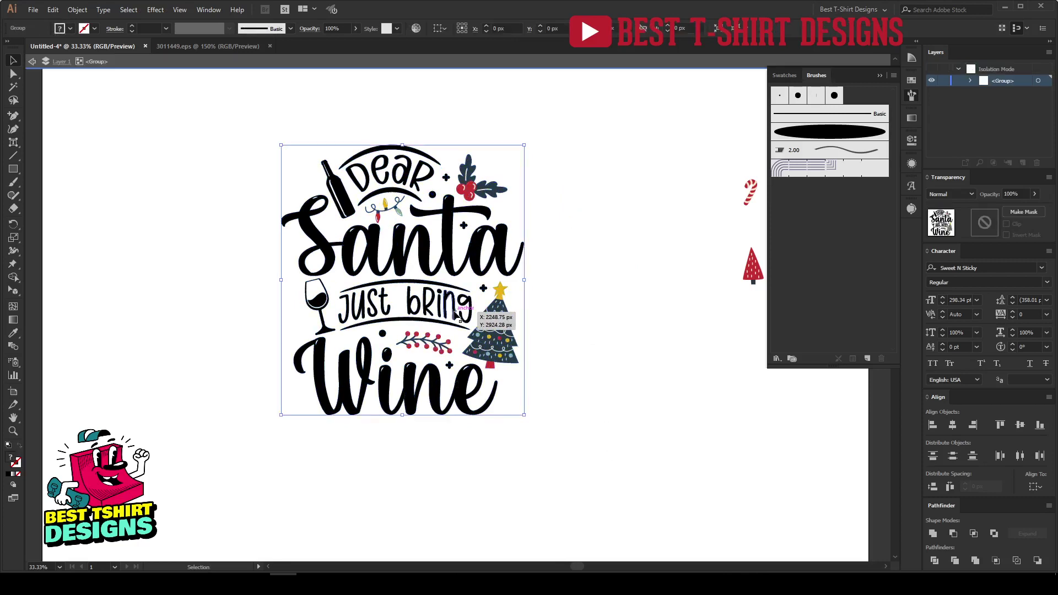
pyautogui.click(595, 350)
pyautogui.hotkey('ctrl', 'v')
pyautogui.moveTo(472, 339); pyautogui.dragTo(600, 263)
pyautogui.scroll(1, 571, 355)
pyautogui.scroll(2, 571, 355)
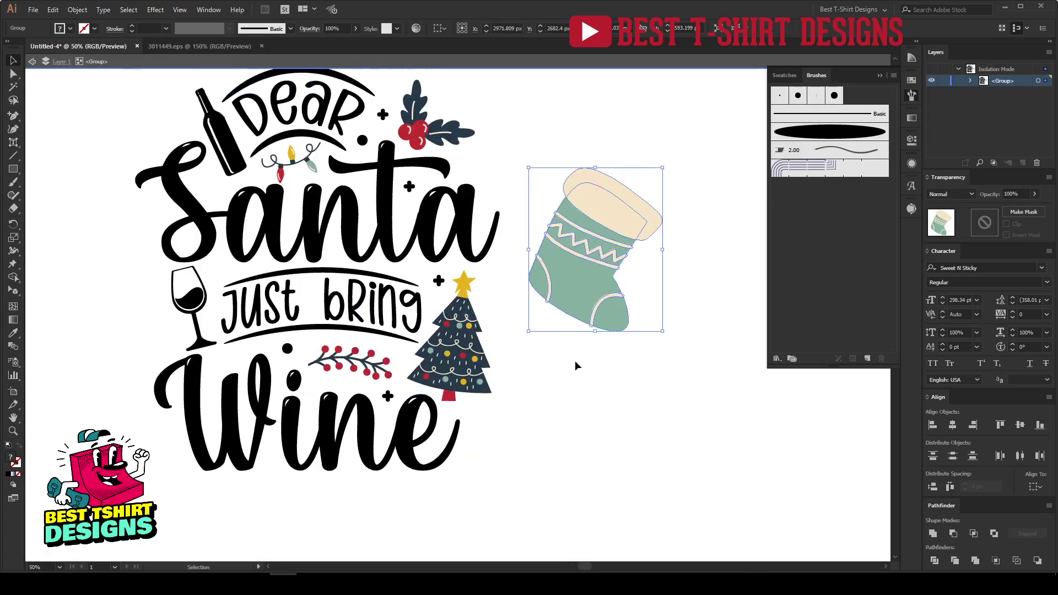
pyautogui.click(575, 361)
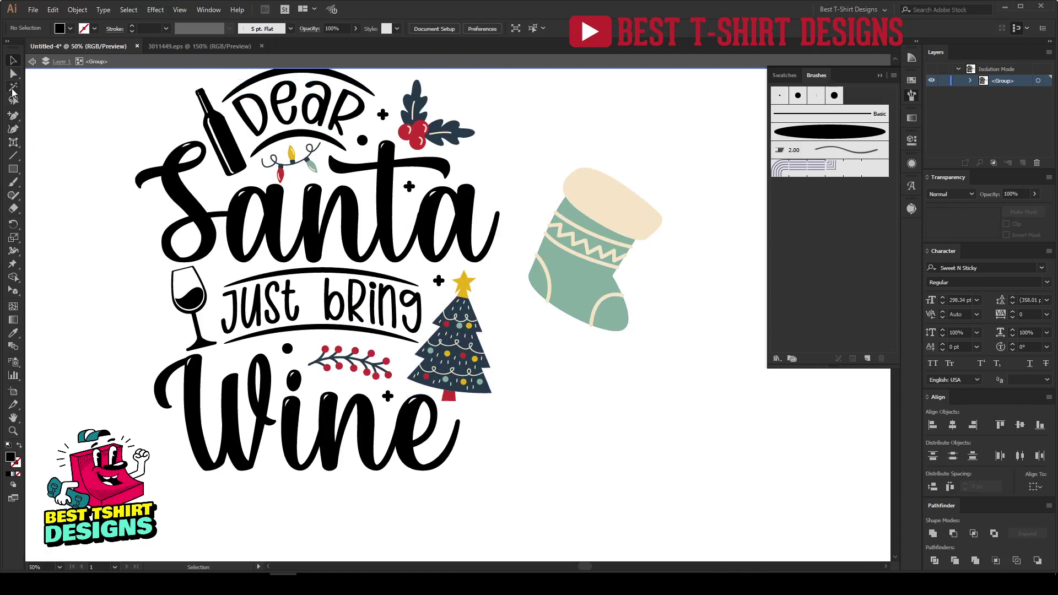
pyautogui.scroll(2, 325, 226)
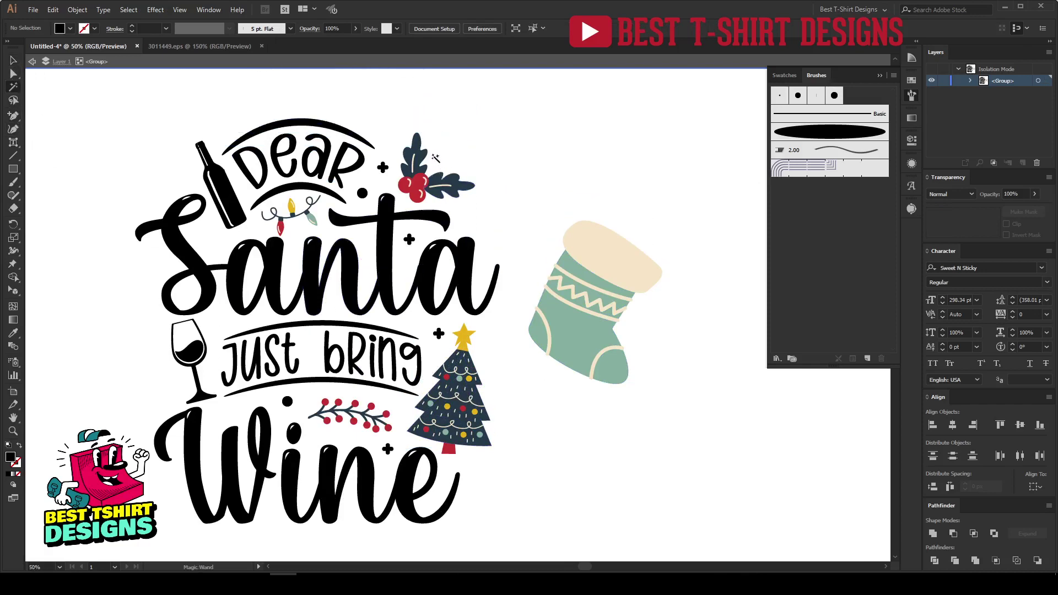
pyautogui.click(418, 139)
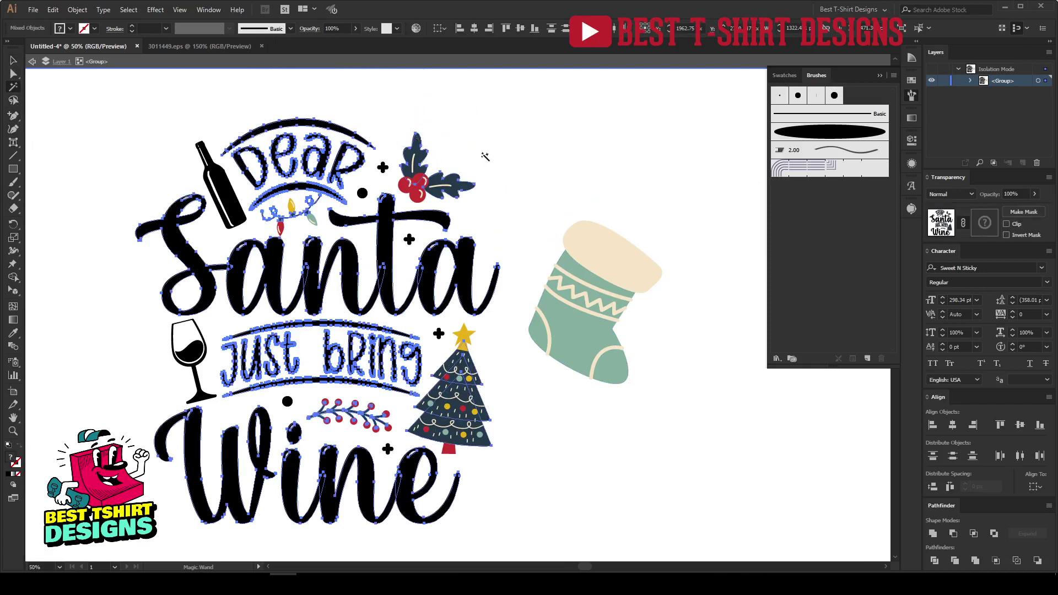
pyautogui.press('v')
pyautogui.click(459, 158)
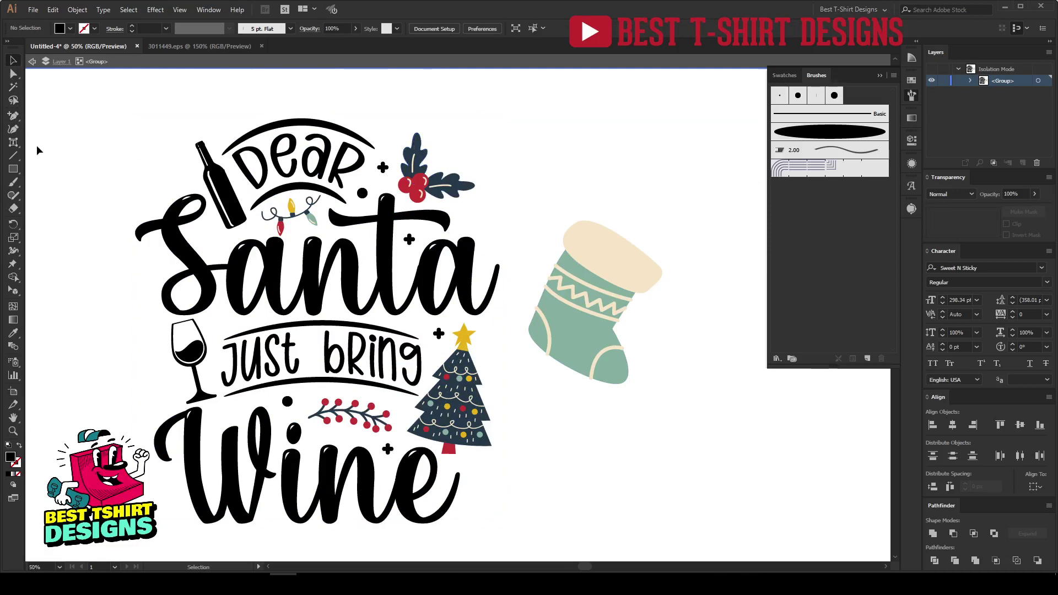
# Step: Draw a square about 87 px wide beside the holly and fill it with the navy sampled from the holly leaf
pyautogui.moveTo(494, 144); pyautogui.dragTo(520, 170)
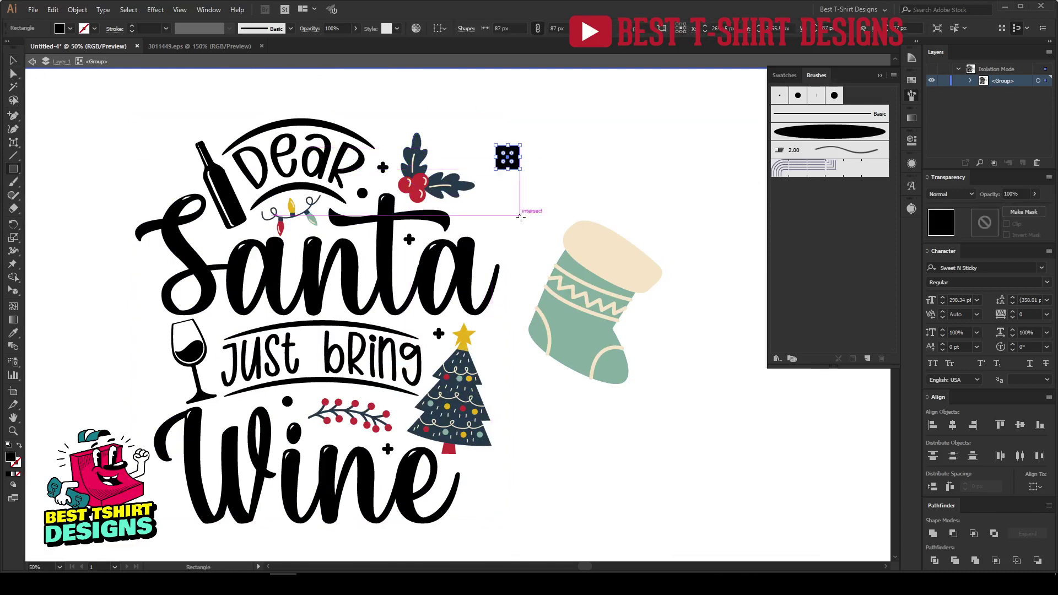
pyautogui.press('i')
pyautogui.click(419, 145)
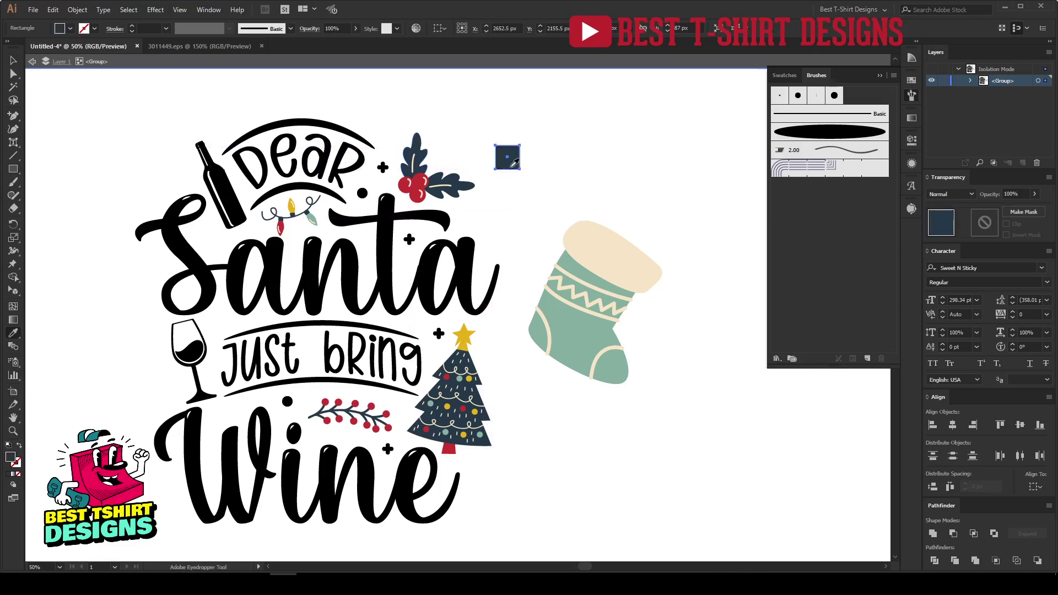
pyautogui.press('v')
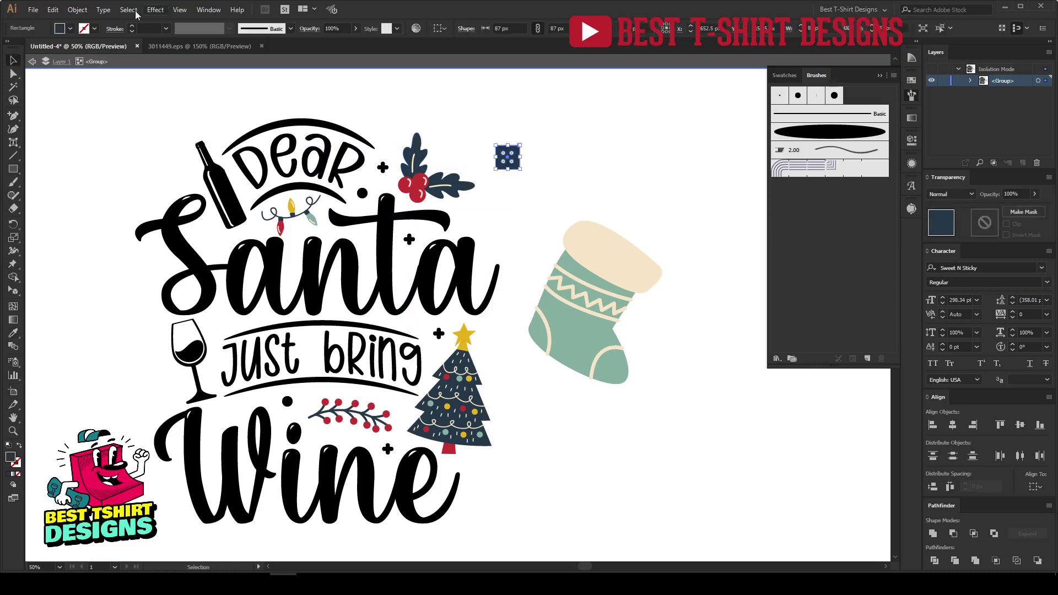
# Step: Select every object with the same navy fill colour and recolour them all with the stocking's green
pyautogui.click(132, 10)
pyautogui.moveTo(253, 115)
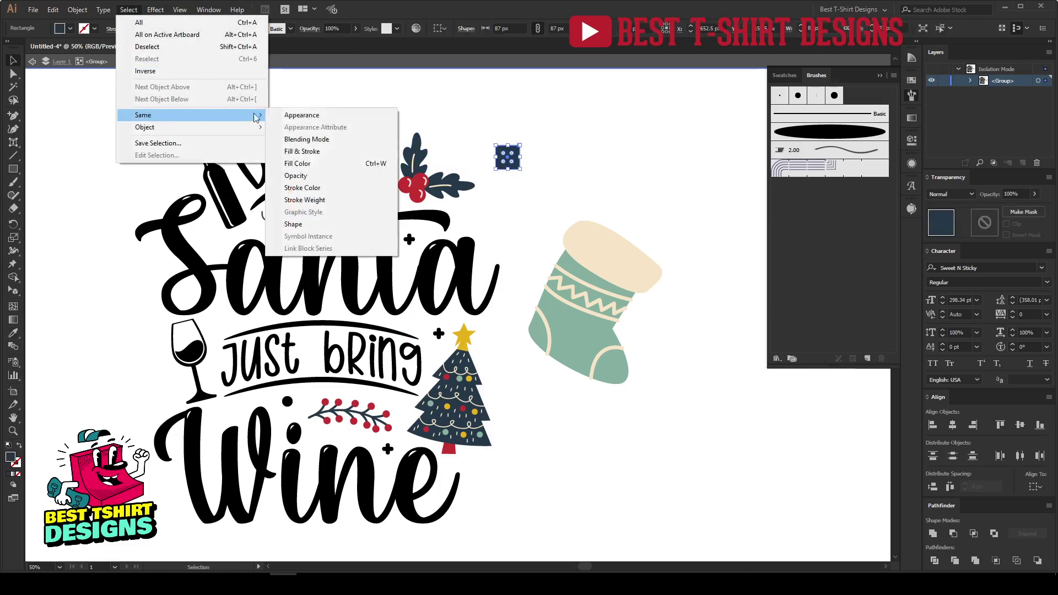
pyautogui.click(304, 164)
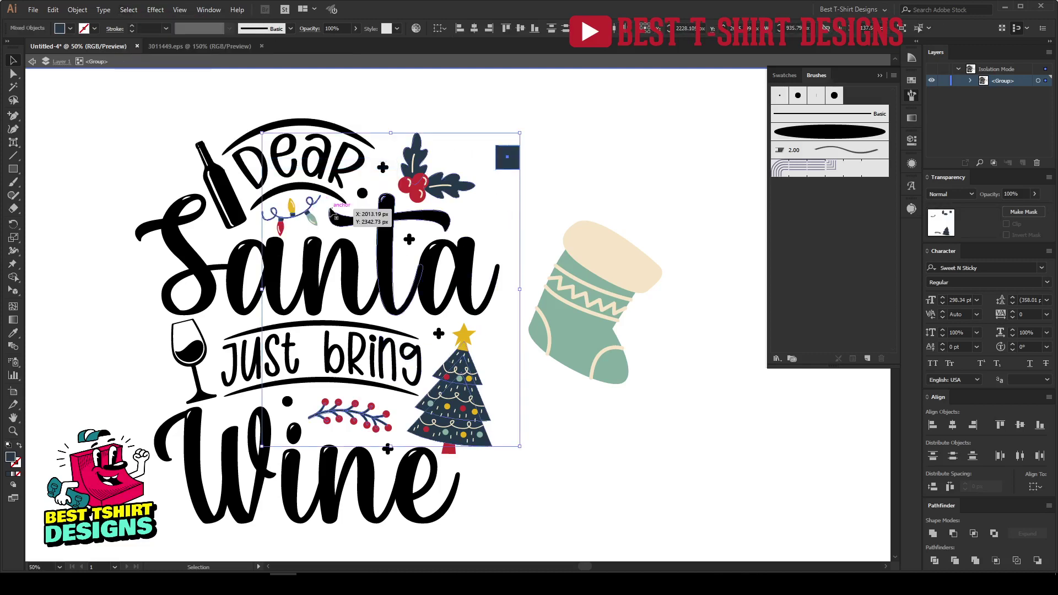
pyautogui.press('i')
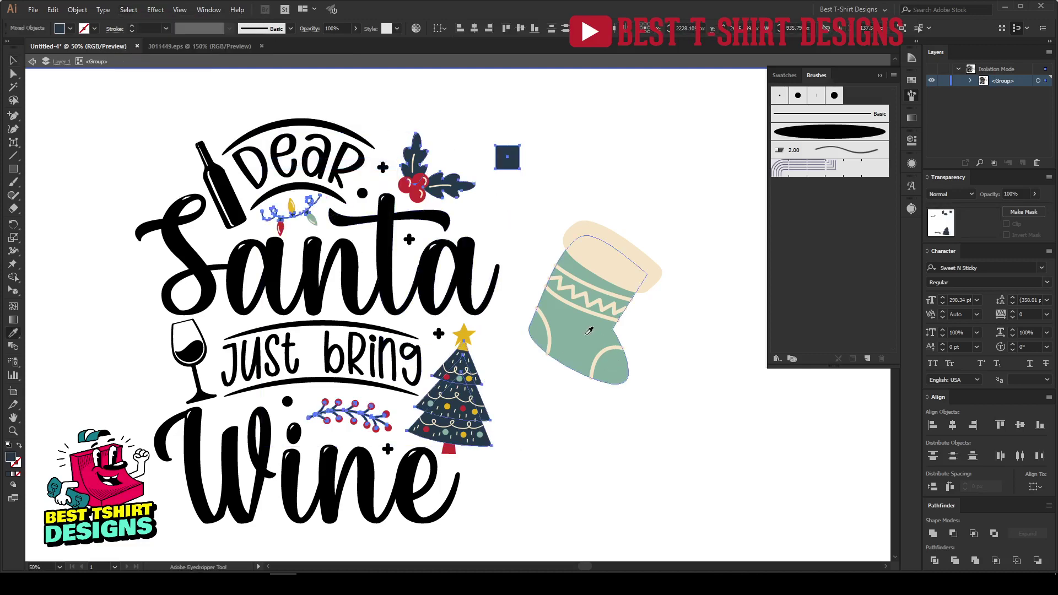
pyautogui.click(589, 331)
pyautogui.press('v')
pyautogui.click(581, 402)
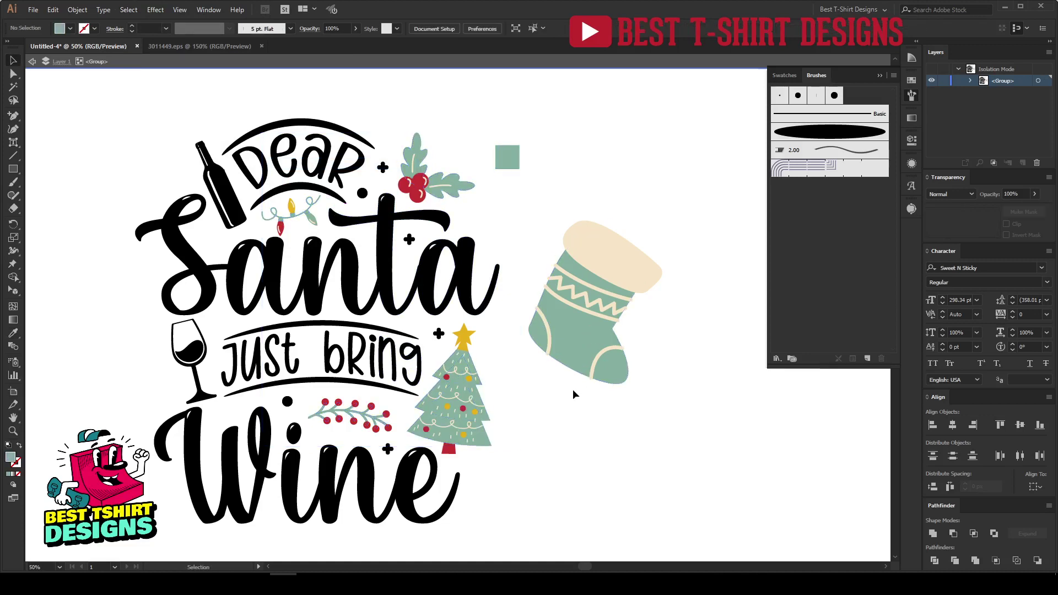
# Step: Delete the small colour sample square and the green stocking from the design group
pyautogui.click(517, 162)
pyautogui.scroll(5, 455, 419)
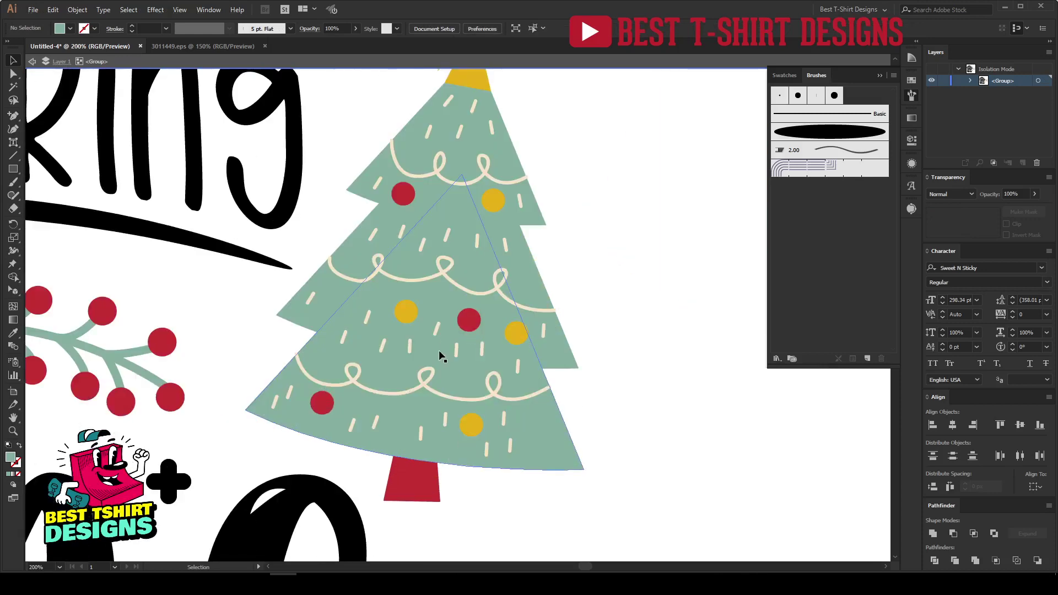
pyautogui.scroll(-5, 463, 347)
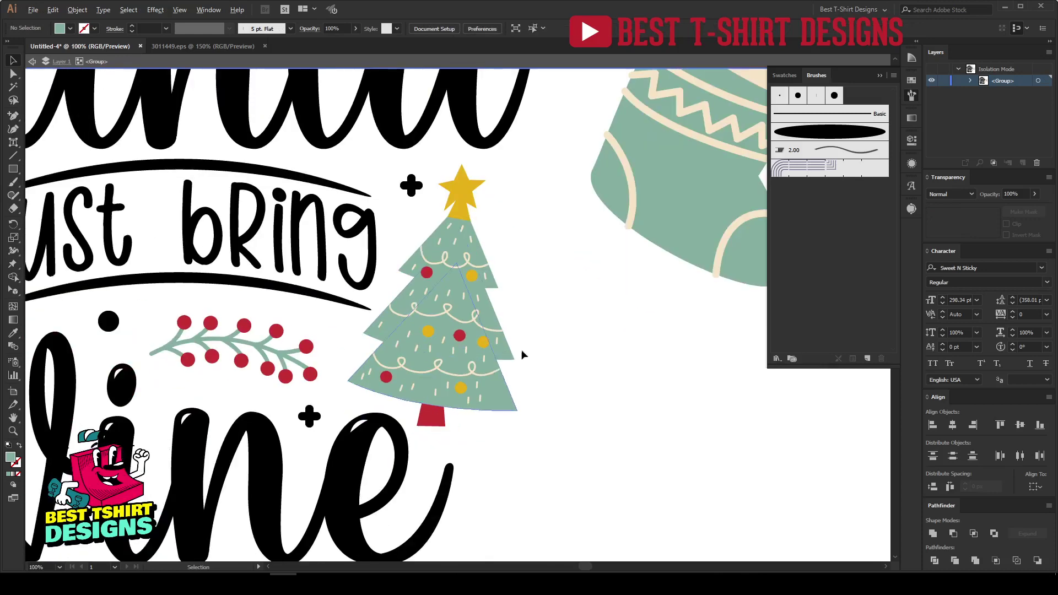
pyautogui.doubleClick(555, 347)
pyautogui.doubleClick(577, 289)
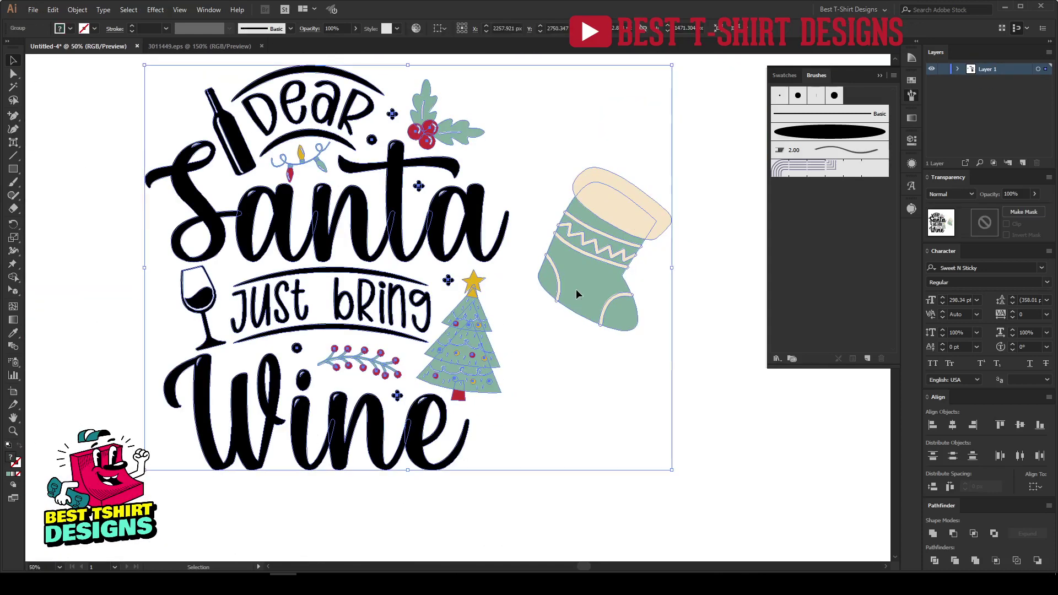
pyautogui.press('Delete')
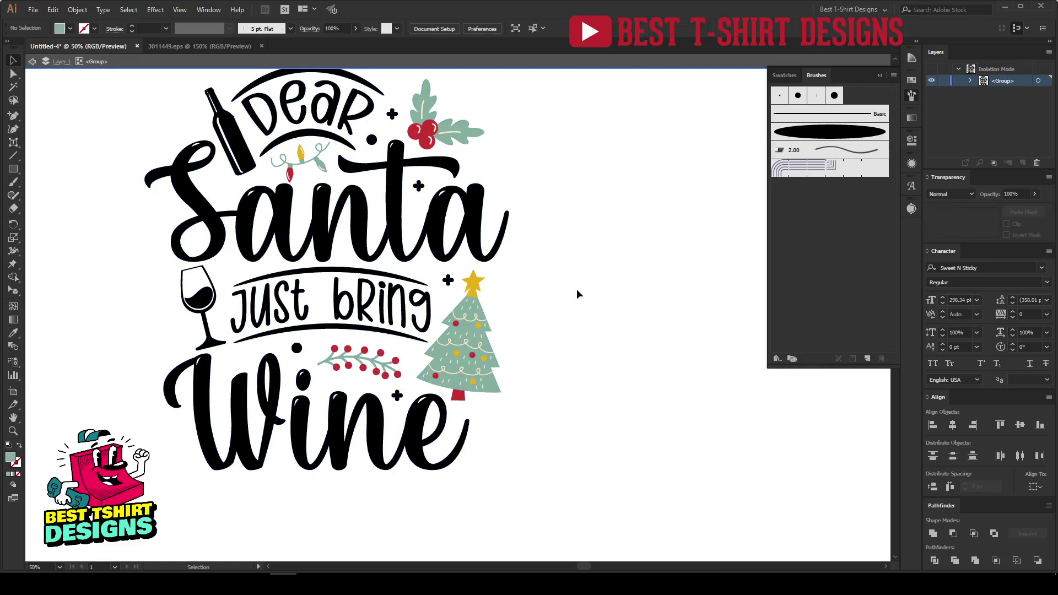
# Step: Recolour the word "Santa" with the red sampled from the holly berries
pyautogui.click(439, 241)
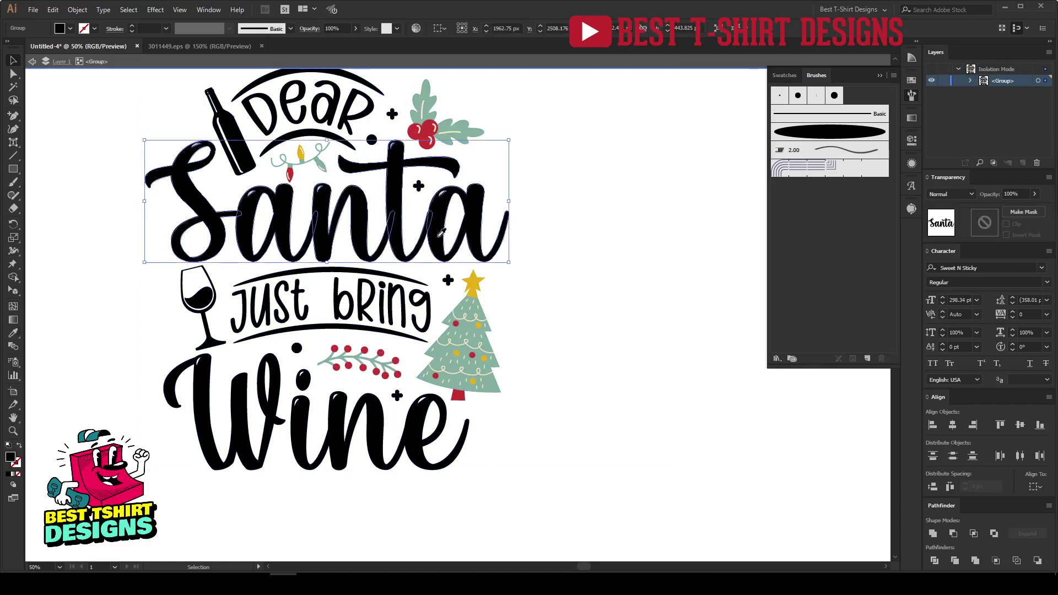
pyautogui.press('i')
pyautogui.click(427, 138)
pyautogui.press('v')
pyautogui.click(595, 248)
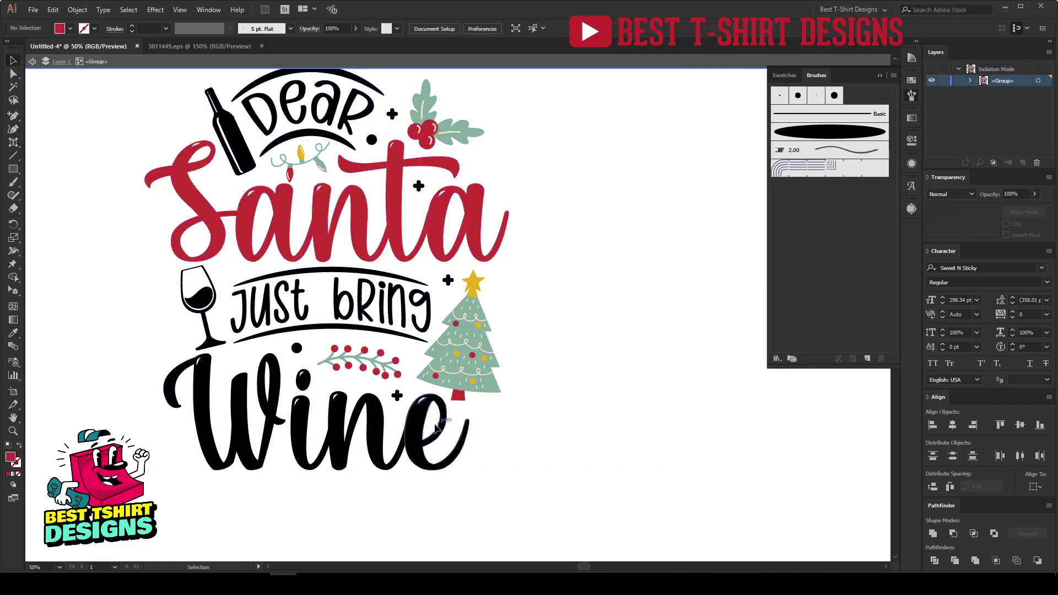
# Step: Recolour the word "Wine" with the green sampled from the holly leaf
pyautogui.click(435, 427)
pyautogui.press('i')
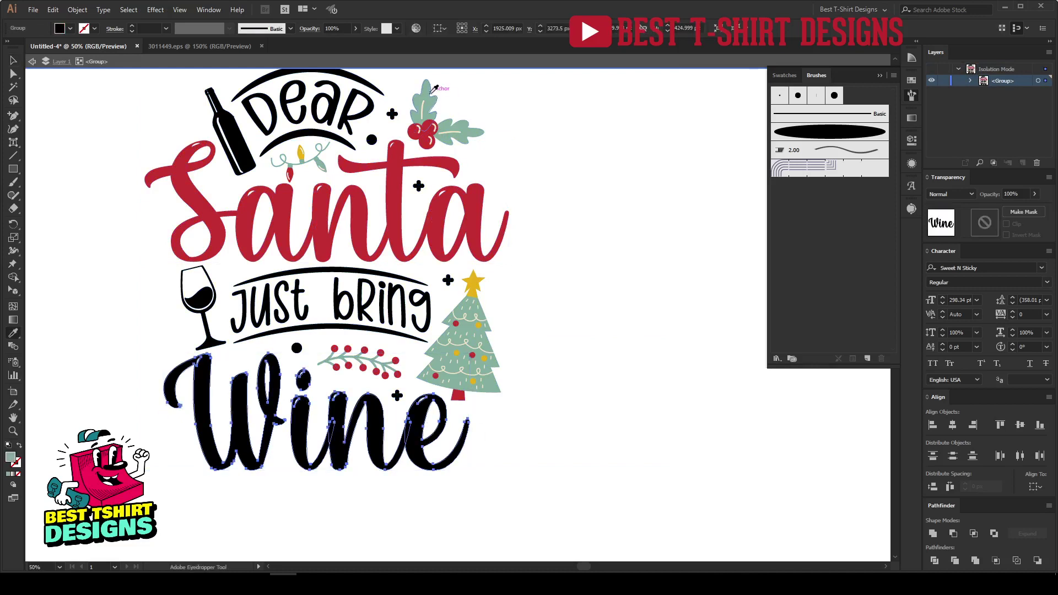
pyautogui.click(433, 89)
pyautogui.keyDown('ctrl'); pyautogui.click(588, 362); pyautogui.keyUp('ctrl')
# Step: Recolour "just bring" and "Dear", including their curved lines, with the yellow of the tree's star
pyautogui.keyDown('ctrl'); pyautogui.click(331, 306); pyautogui.keyUp('ctrl')
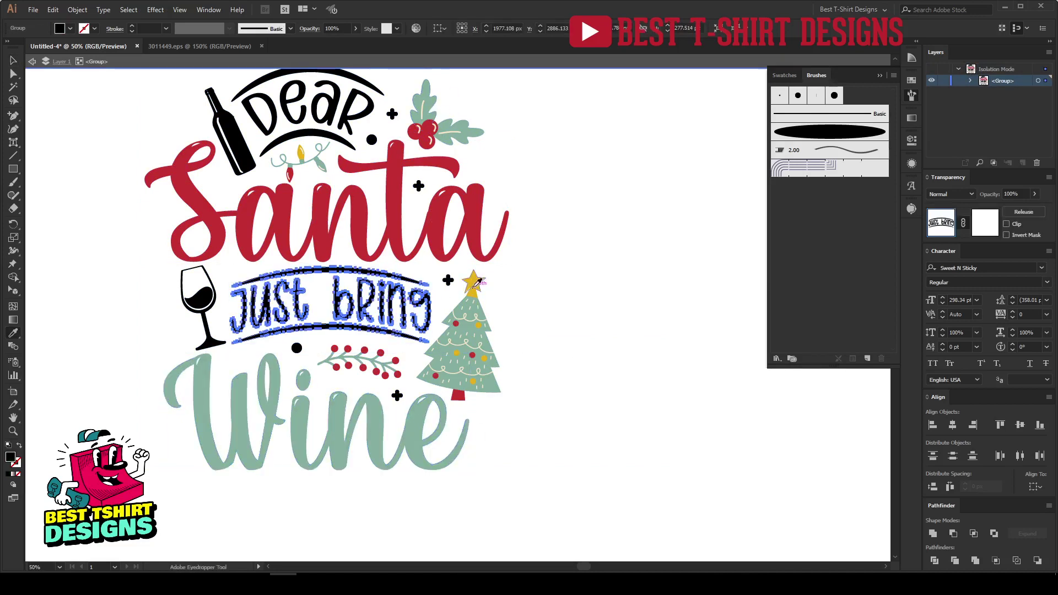
pyautogui.click(474, 282)
pyautogui.keyDown('ctrl'); pyautogui.click(330, 120); pyautogui.keyUp('ctrl')
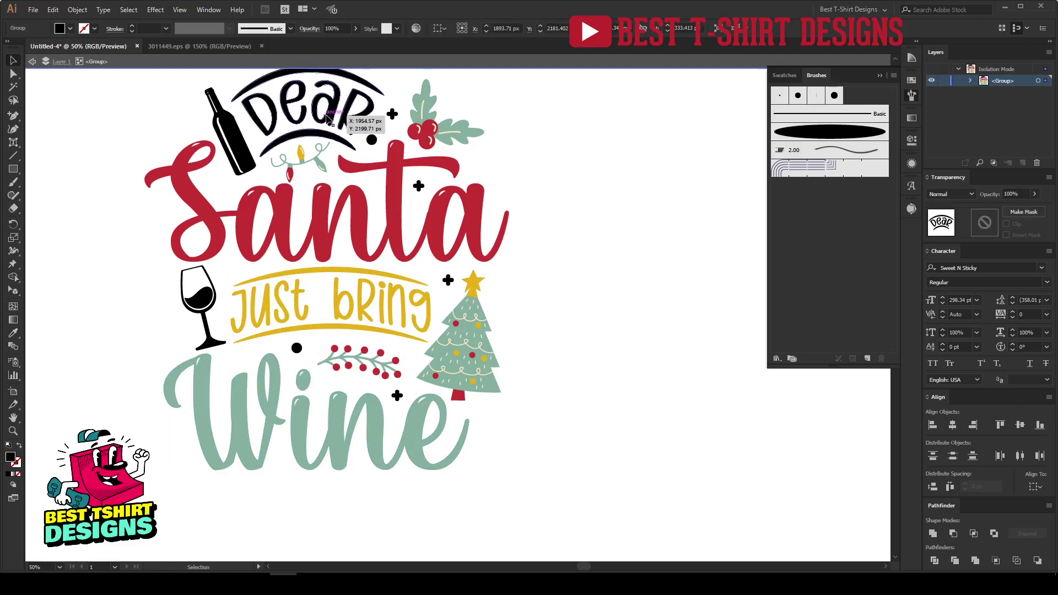
pyautogui.click(337, 300)
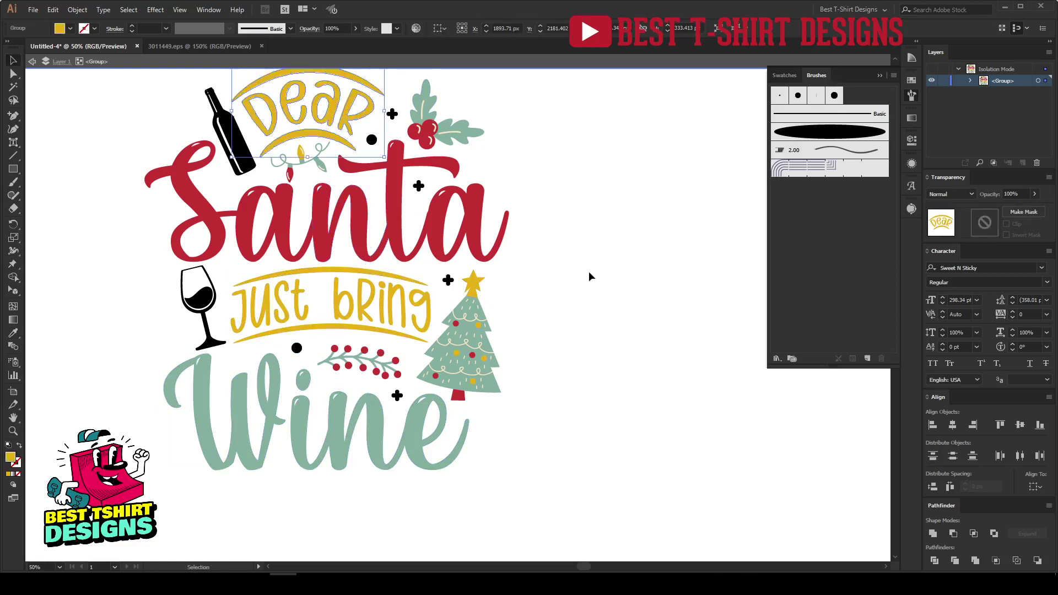
# Step: Recolour the wine bottle beside "Dear" with the green sampled from the holly leaf
pyautogui.scroll(3, 588, 271)
pyautogui.keyDown('ctrl'); pyautogui.click(229, 168); pyautogui.keyUp('ctrl')
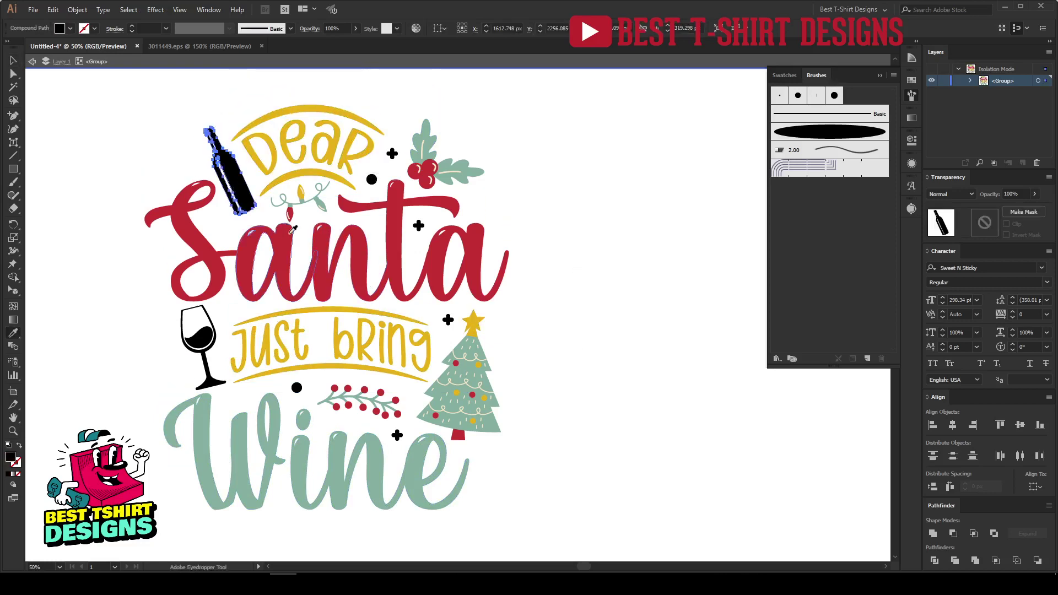
pyautogui.click(466, 340)
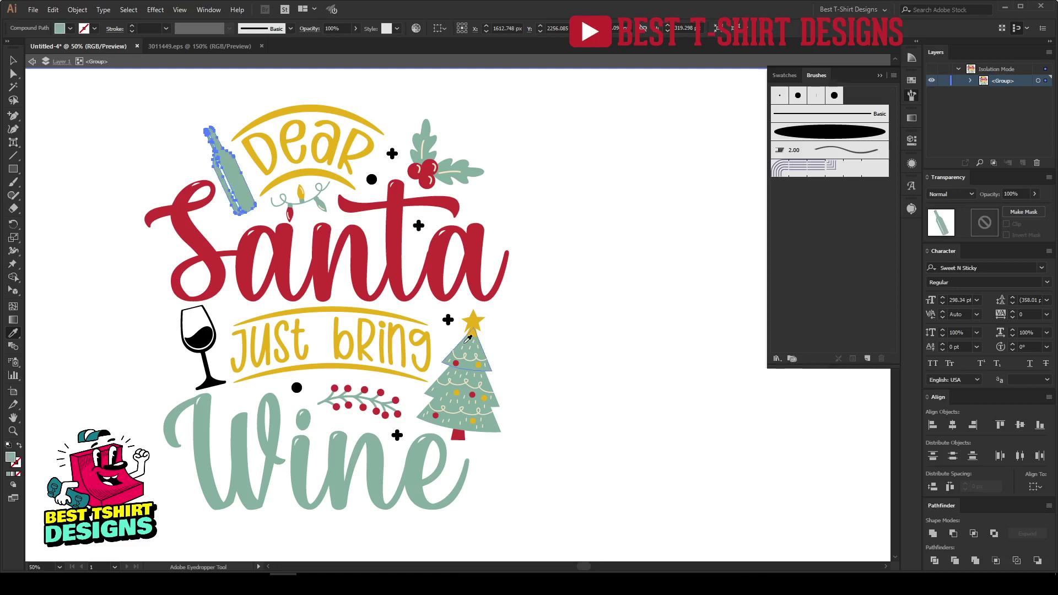
pyautogui.click(473, 313)
pyautogui.click(474, 342)
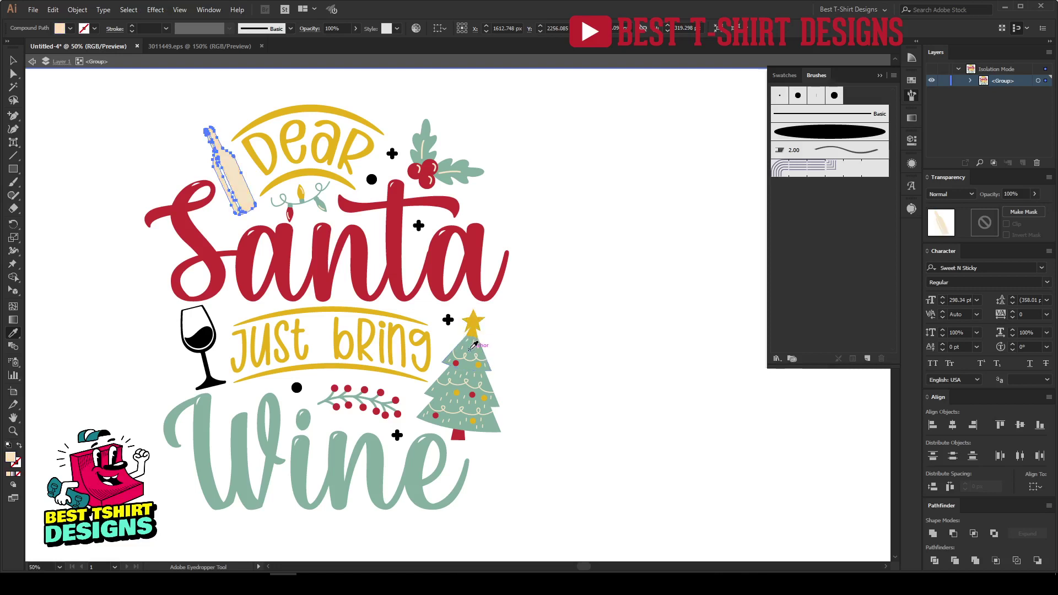
pyautogui.click(463, 171)
pyautogui.press('v')
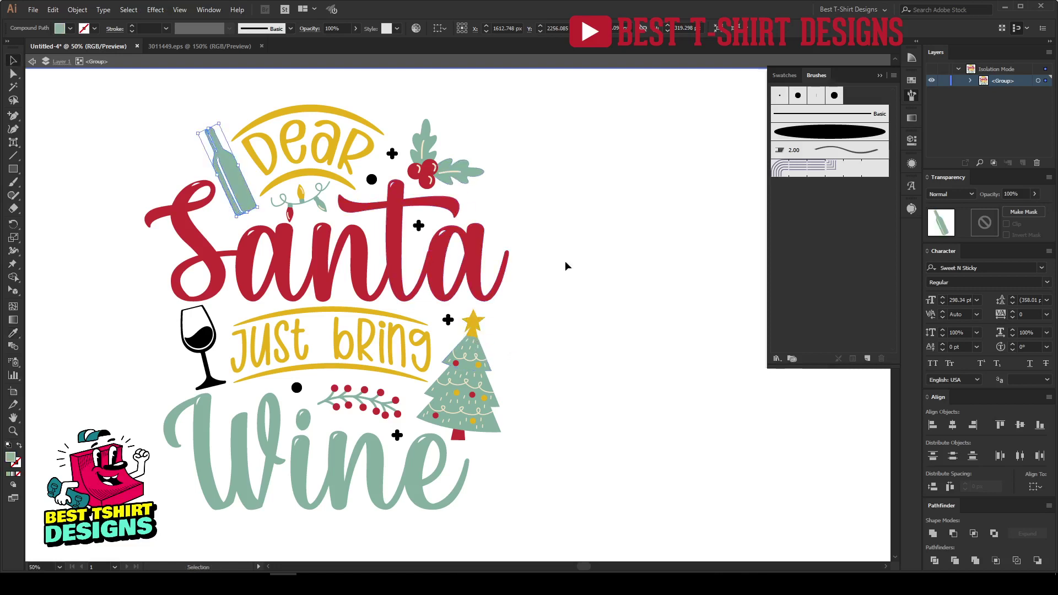
# Step: Recolour the wine glass with the red sampled from an ornament on the Christmas tree
pyautogui.click(201, 339)
pyautogui.press('i')
pyautogui.click(456, 363)
pyautogui.press('v')
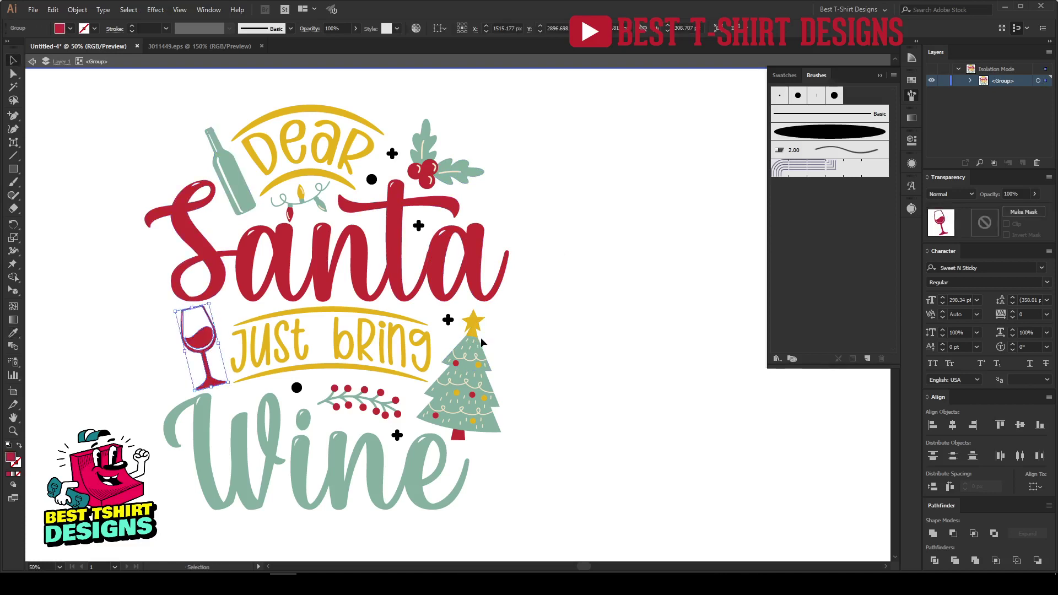
pyautogui.click(517, 339)
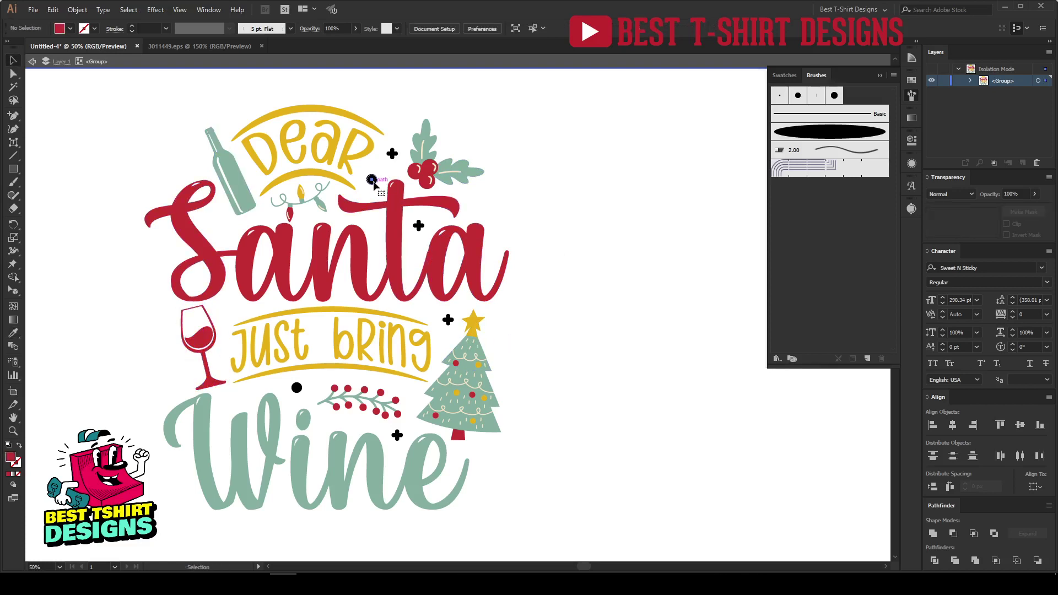
# Step: Select all black dots and plus signs by same fill colour, recolour them with the red of "Santa", and exit isolation mode
pyautogui.click(373, 181)
pyautogui.click(128, 10)
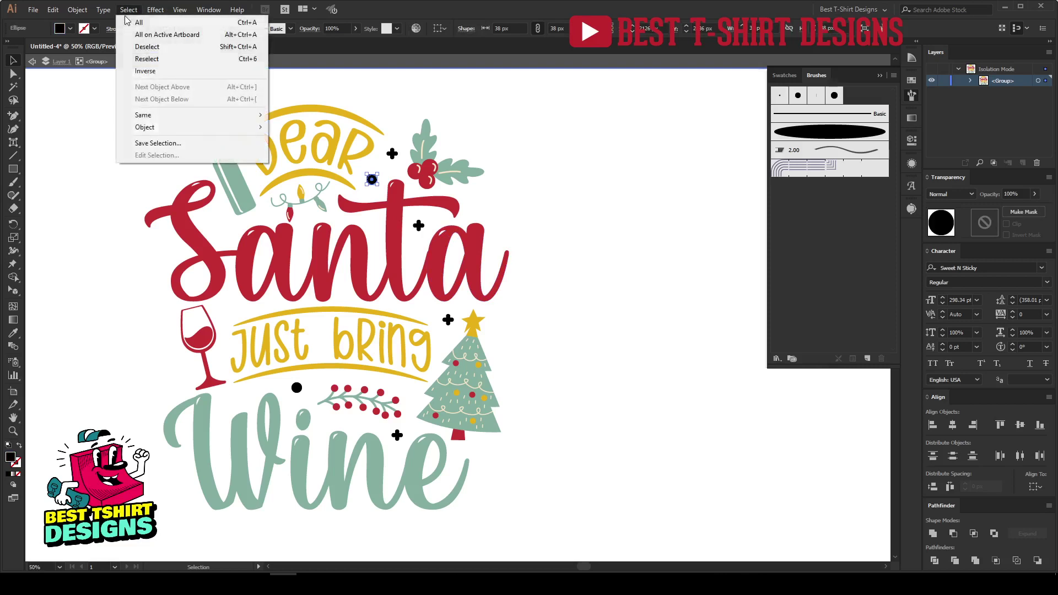
pyautogui.moveTo(210, 115)
pyautogui.click(297, 176)
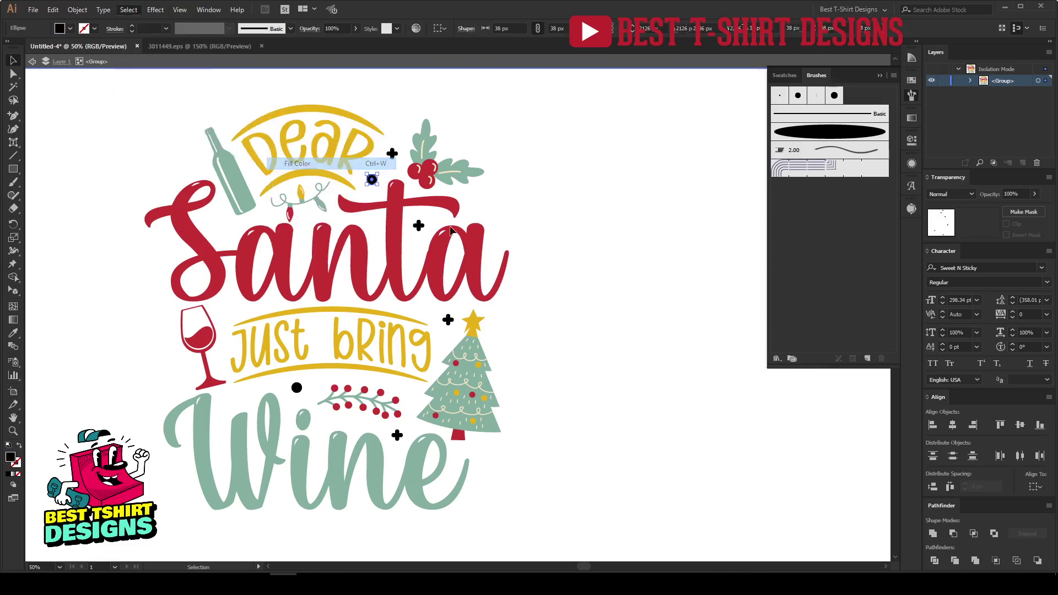
pyautogui.press('i')
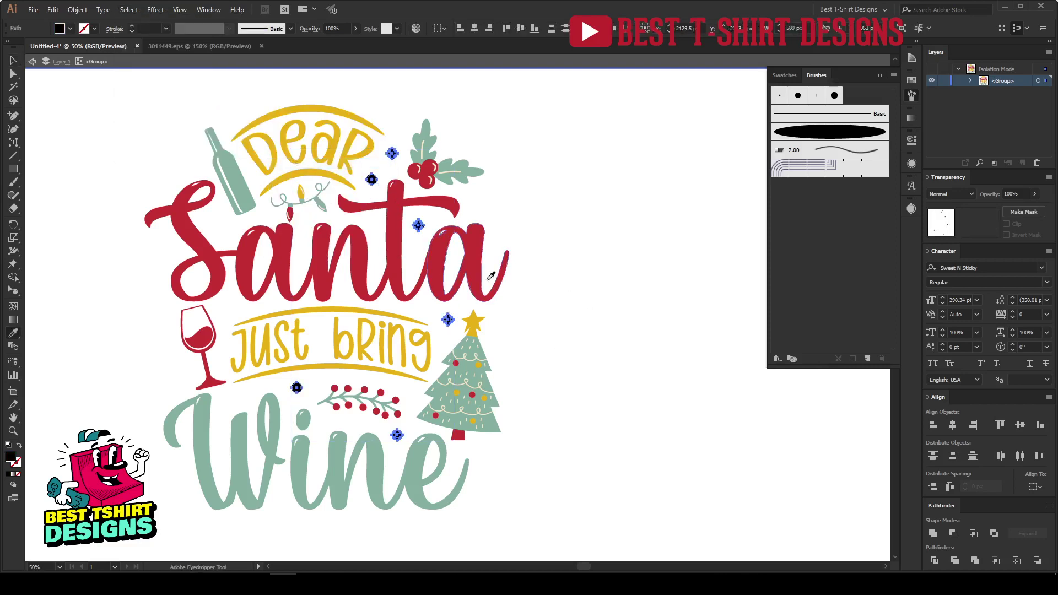
pyautogui.click(475, 258)
pyautogui.press('v')
pyautogui.click(593, 354)
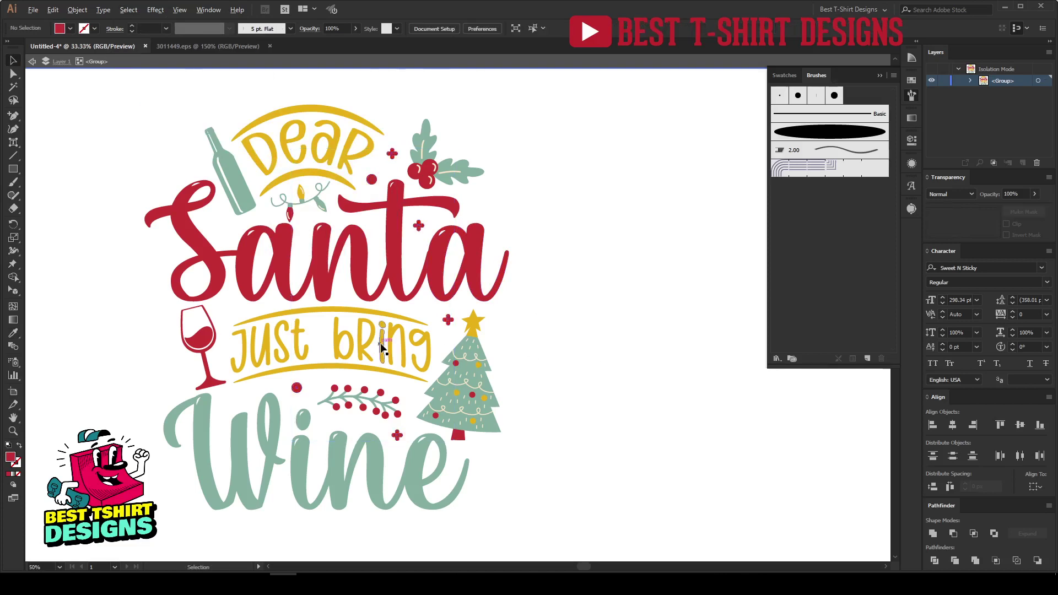
pyautogui.scroll(-1, 379, 342)
pyautogui.doubleClick(524, 351)
pyautogui.scroll(-1, 525, 356)
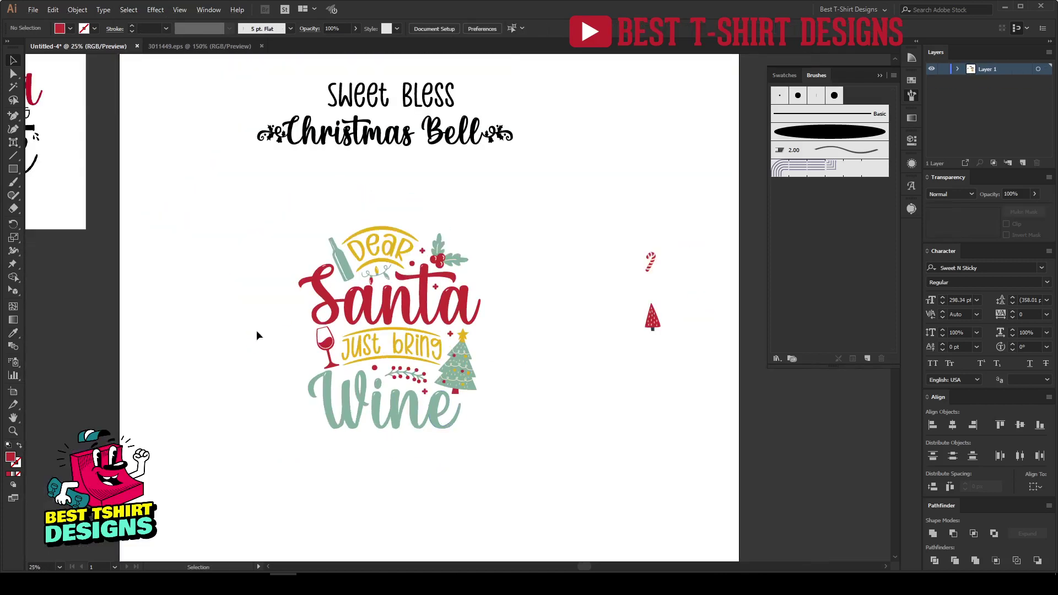
# Step: Cut the coloured Santa design, delete all leftover text and artwork from the document, and paste the design back in
pyautogui.moveTo(259, 190); pyautogui.dragTo(526, 519)
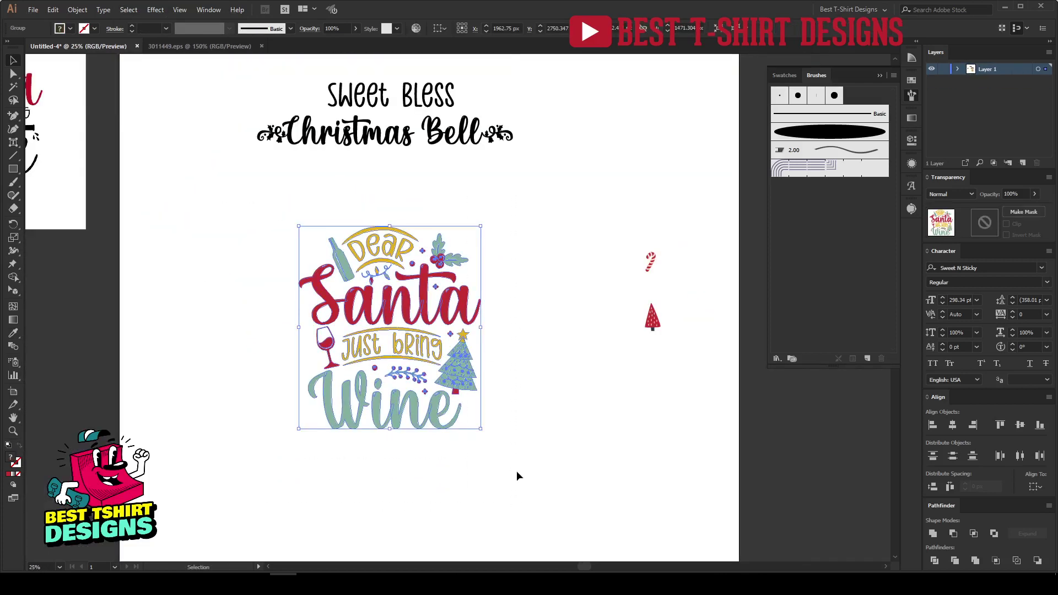
pyautogui.press('a')
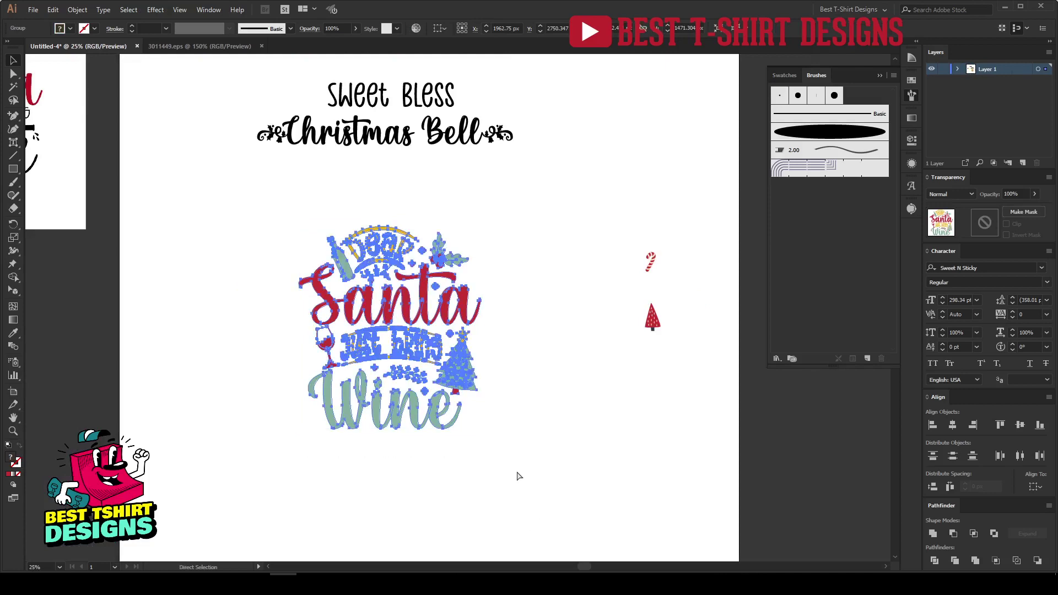
pyautogui.click(518, 476)
pyautogui.scroll(-2, 388, 361)
pyautogui.moveTo(388, 364); pyautogui.dragTo(389, 366)
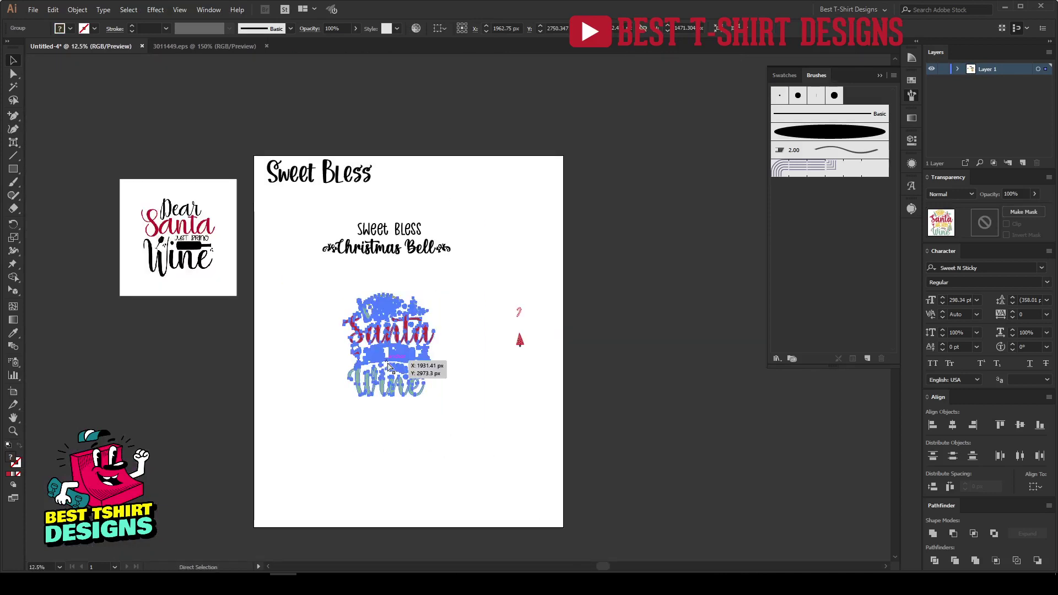
pyautogui.press('Delete')
pyautogui.press('v')
pyautogui.hotkey('ctrl', 'a')
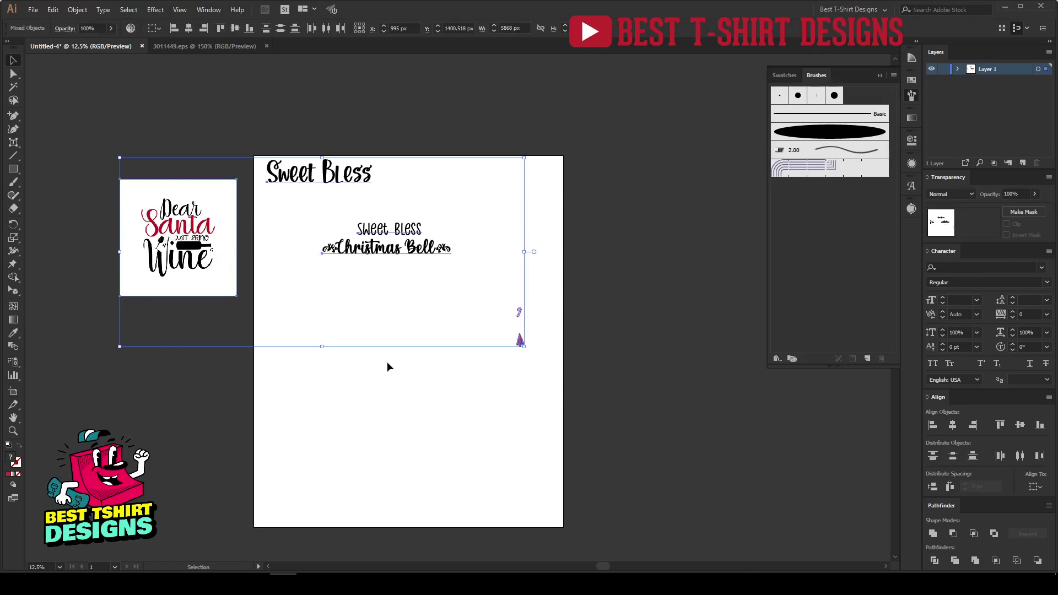
pyautogui.press('Delete')
pyautogui.hotkey('ctrl', 'v')
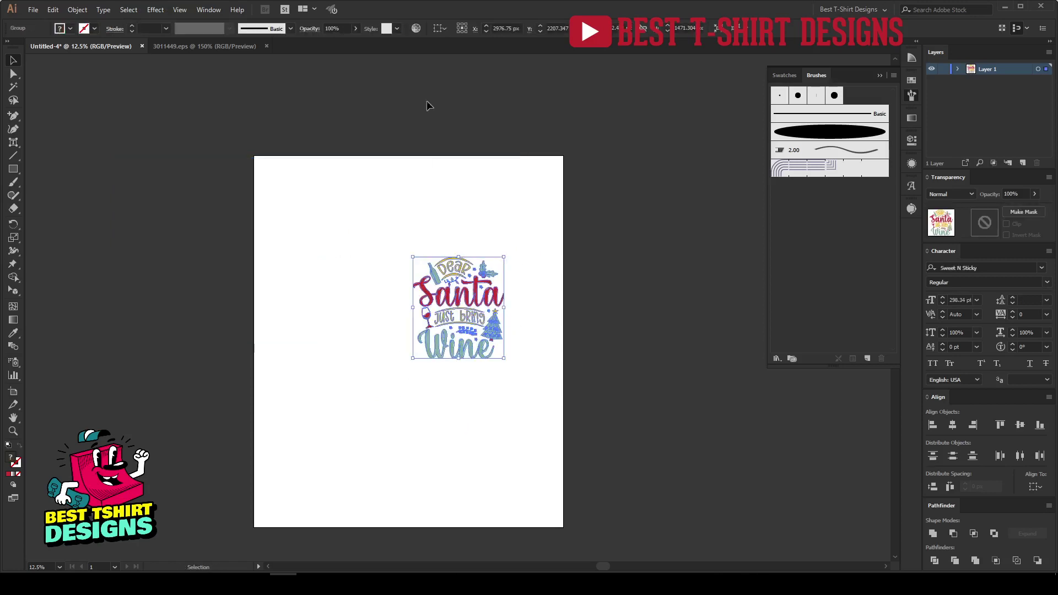
# Step: Centre the pasted design on the artboard and scale it up proportionally to nearly the full artboard width
pyautogui.click(474, 28)
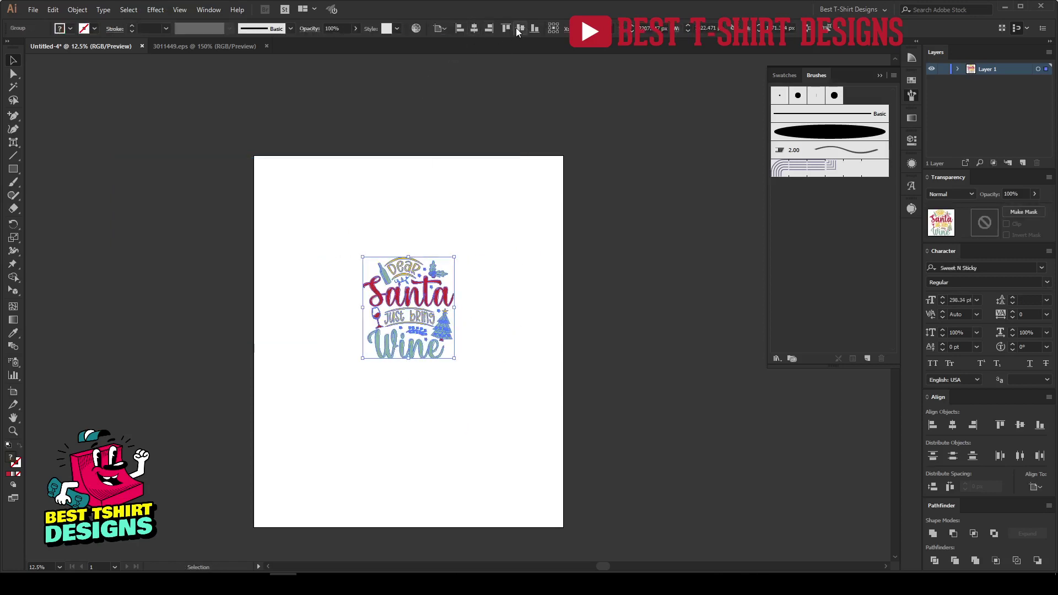
pyautogui.click(520, 28)
pyautogui.moveTo(412, 396); pyautogui.dragTo(433, 510)
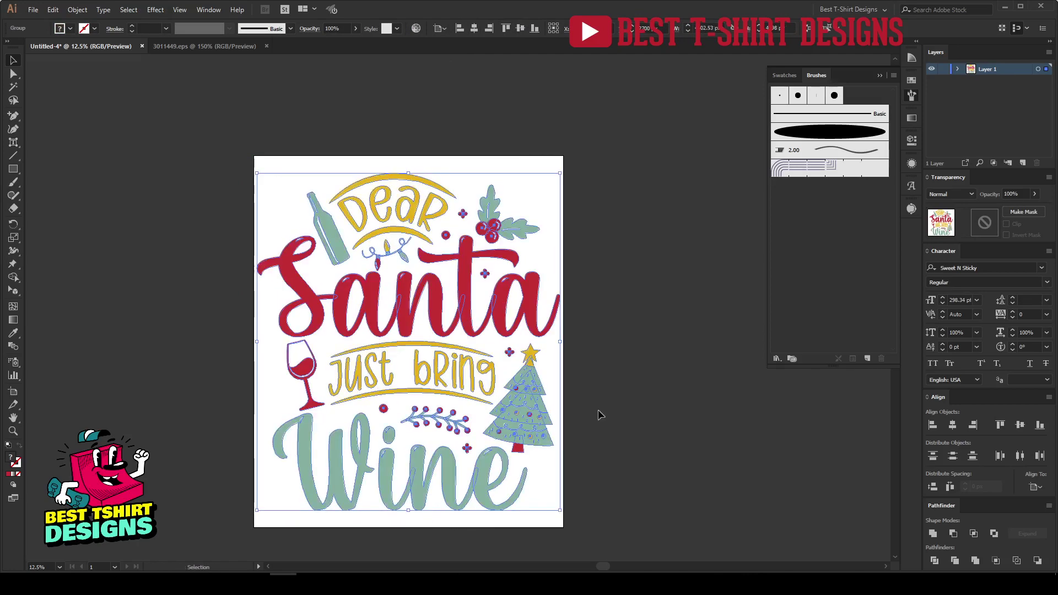
pyautogui.click(600, 415)
pyautogui.moveTo(218, 132); pyautogui.dragTo(626, 499)
# Step: Create a 4500 × 5400 px rectangle and send it behind the design
pyautogui.click(37, 173)
pyautogui.click(14, 170)
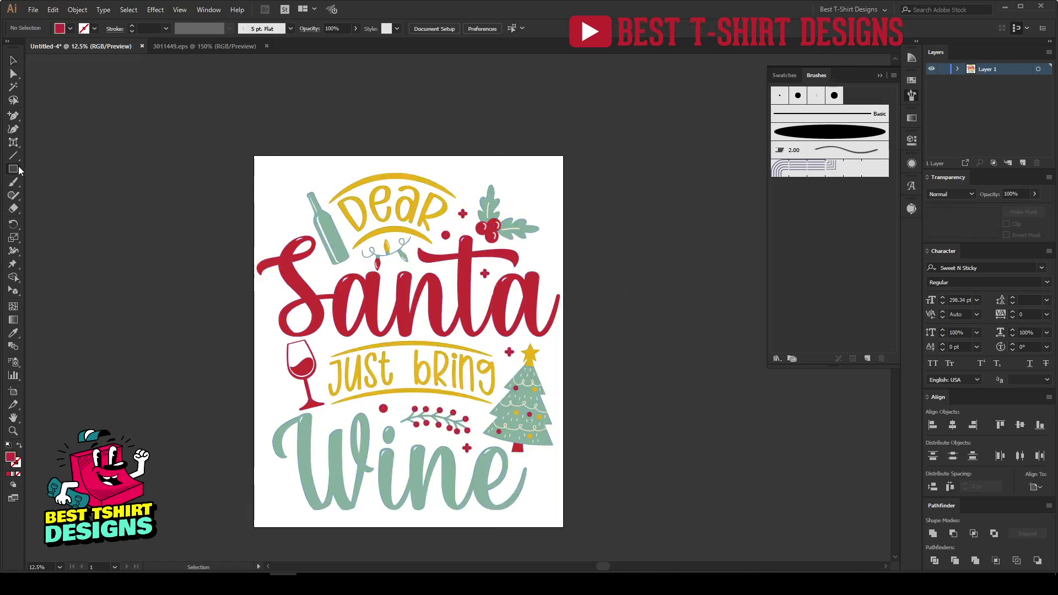
pyautogui.click(186, 239)
pyautogui.write('4')
pyautogui.write('0')
pyautogui.press('Tab')
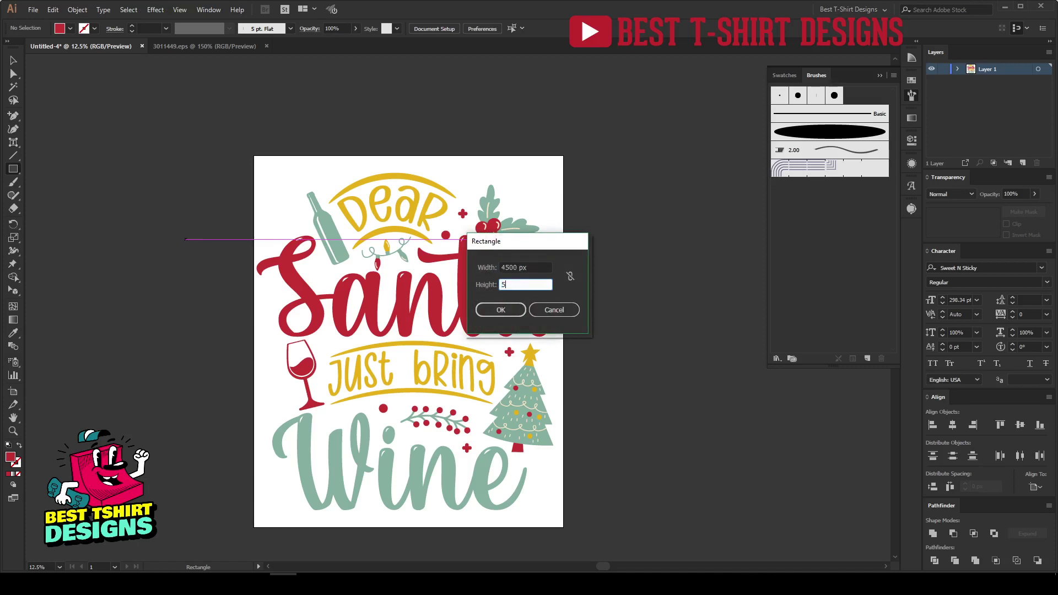
pyautogui.write('5400')
pyautogui.press('Return')
pyautogui.press('v')
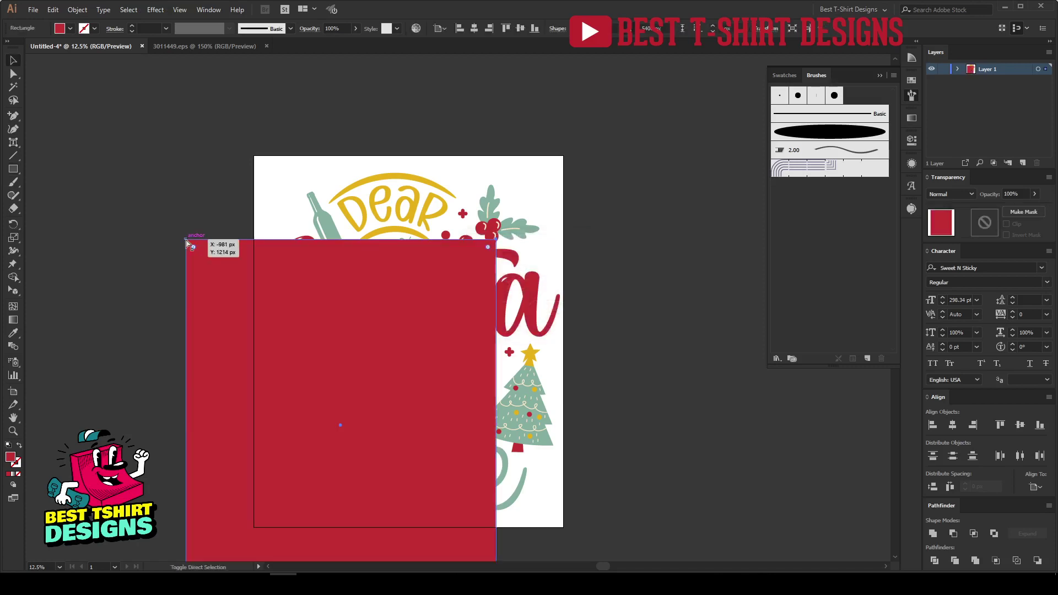
pyautogui.hotkey('ctrl', '[')
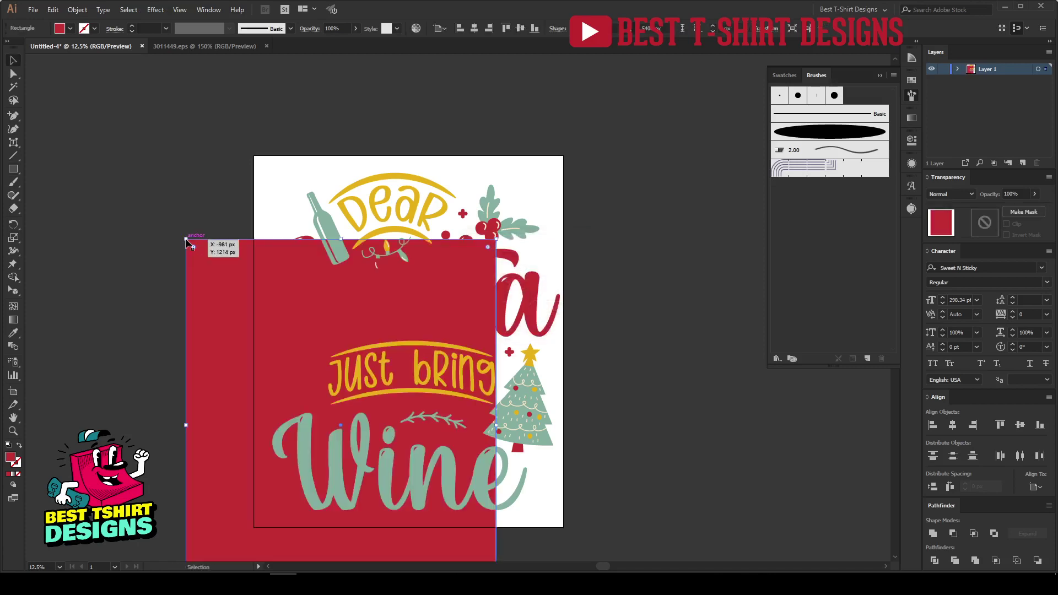
# Step: Fill the background rectangle with black and centre it horizontally and vertically on the artboard
pyautogui.click(912, 95)
pyautogui.click(798, 109)
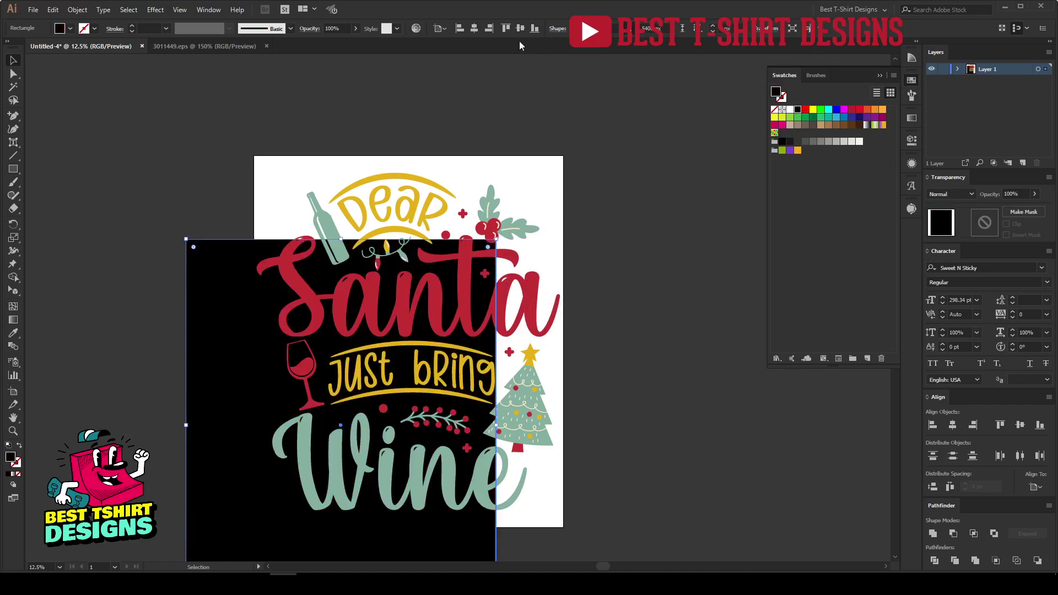
pyautogui.click(474, 28)
pyautogui.click(519, 29)
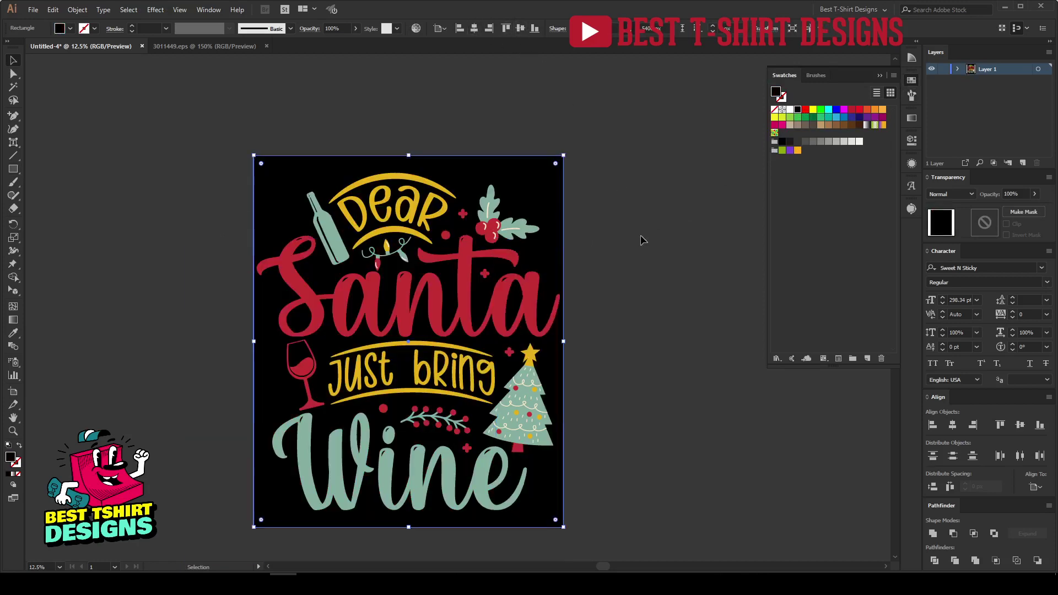
pyautogui.click(640, 237)
# Step: Examine the whole design against the black background with the colour swatches hidden
pyautogui.scroll(-3, 642, 238)
pyautogui.moveTo(619, 281); pyautogui.dragTo(615, 273)
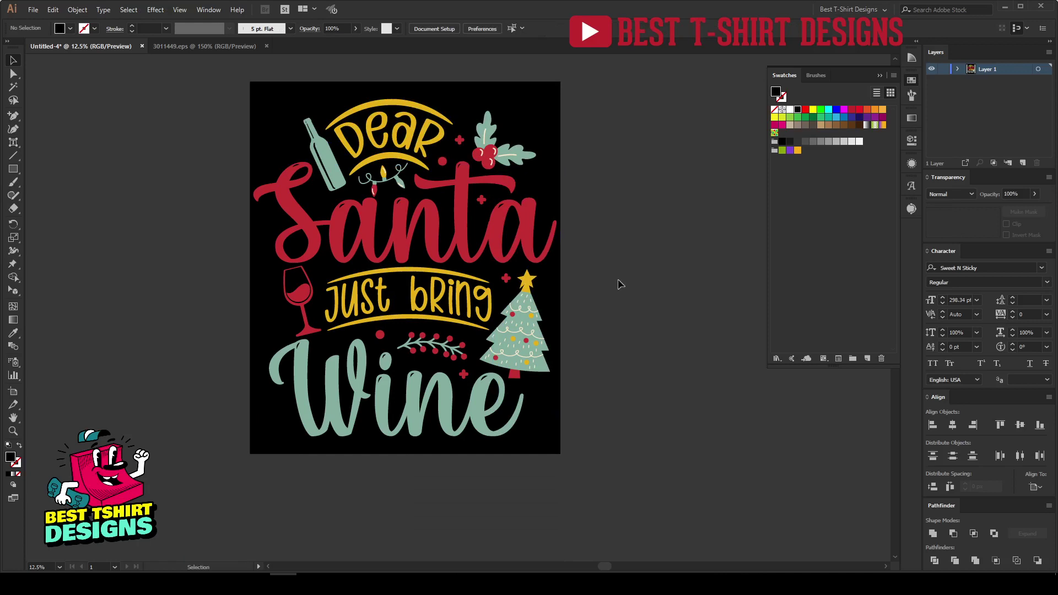
pyautogui.scroll(1, 618, 286)
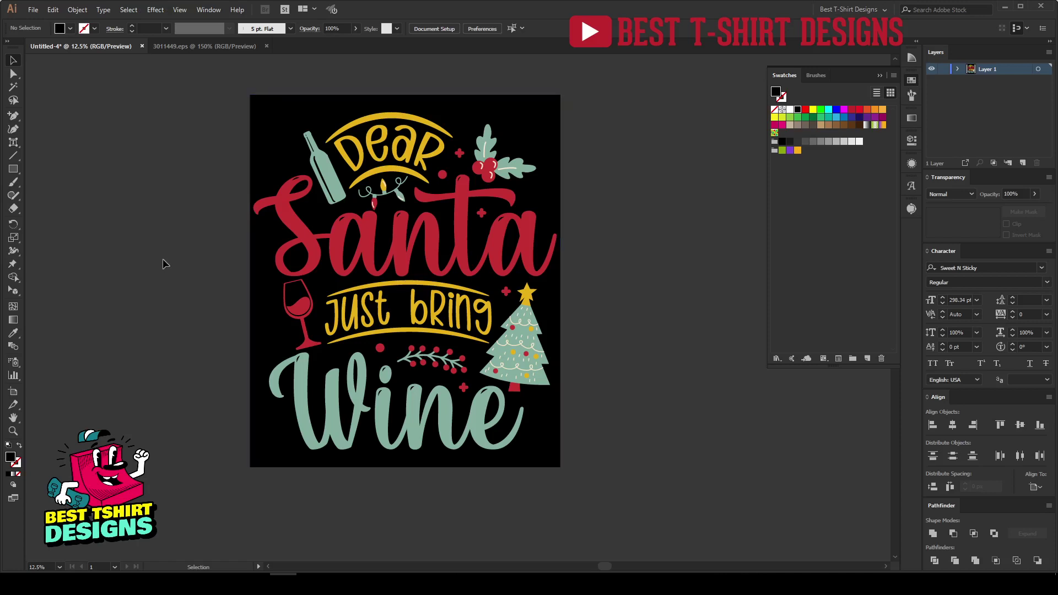
pyautogui.moveTo(198, 256); pyautogui.dragTo(215, 265)
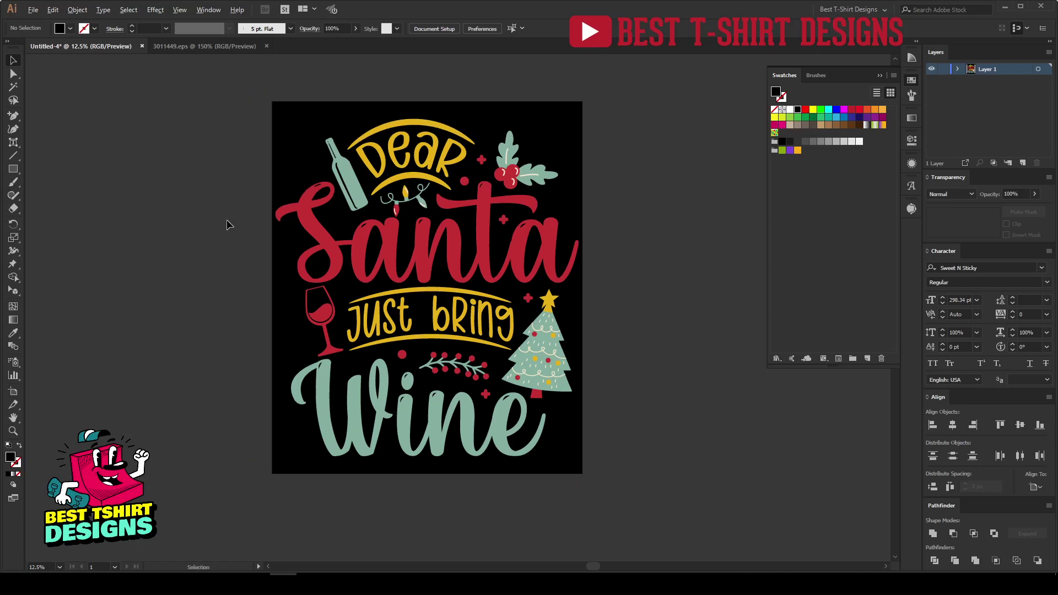
pyautogui.scroll(1, 228, 225)
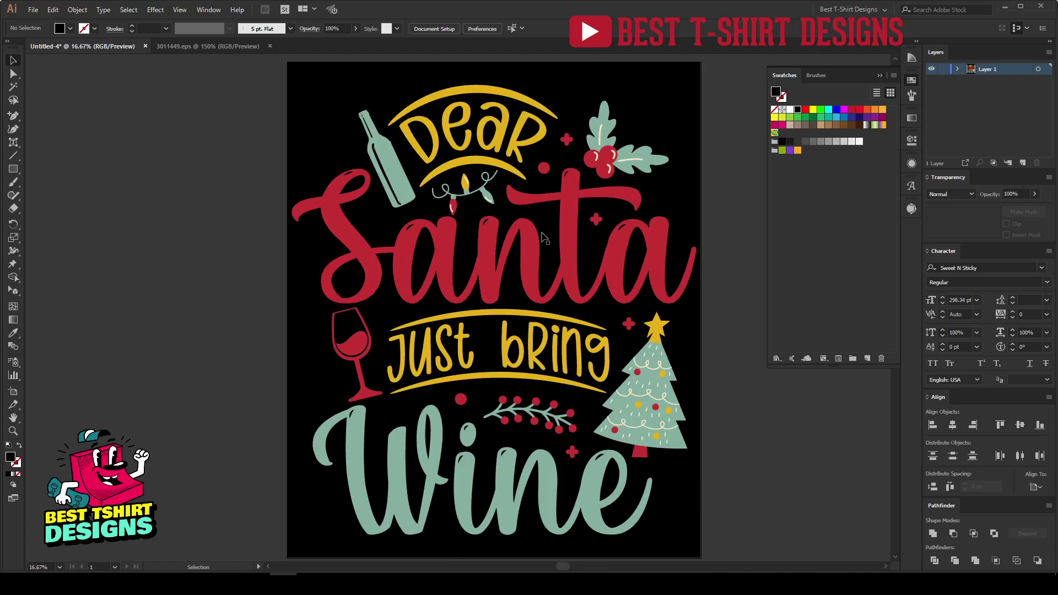
pyautogui.click(912, 81)
pyautogui.moveTo(763, 289); pyautogui.dragTo(761, 283)
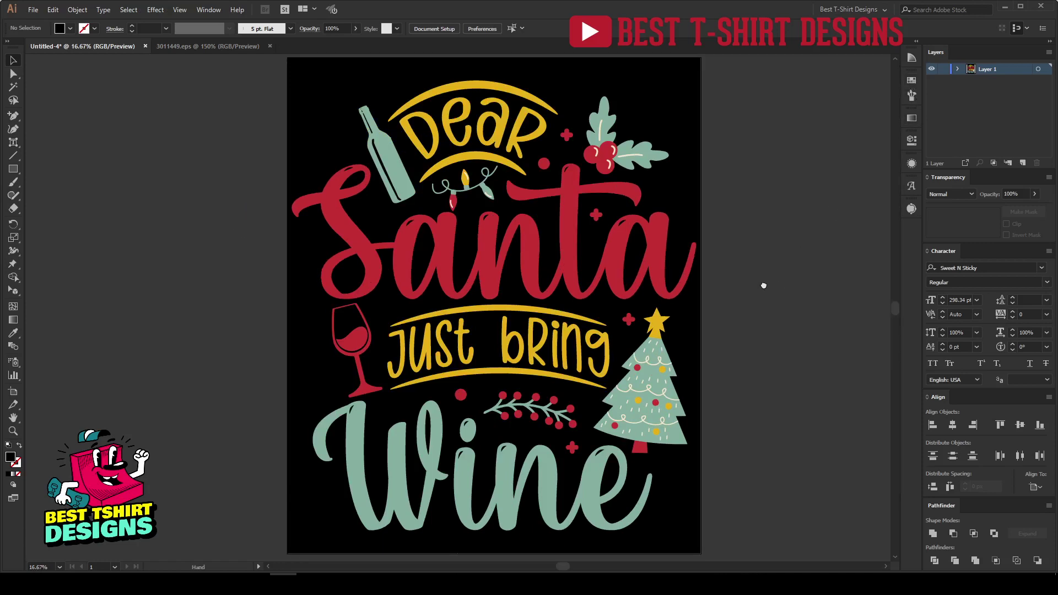